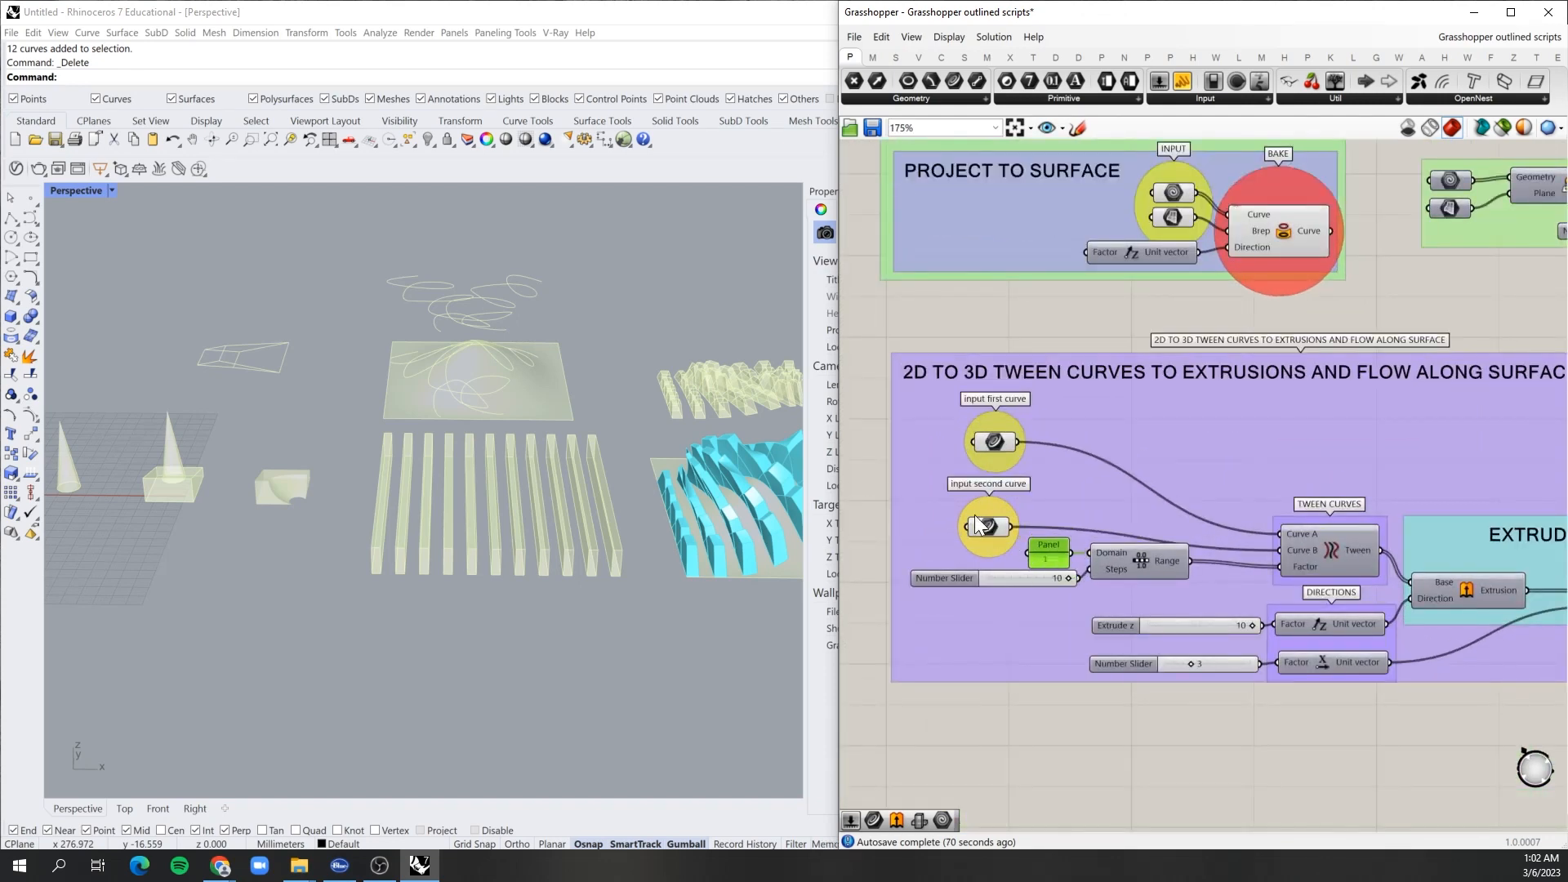
# Step: Examine the script group that turns 2D tween curves into 3D extrusions, including its curve inputs, directions and bake component
pyautogui.scroll(-4, 974, 514)
pyautogui.moveTo(1258, 600); pyautogui.dragTo(998, 543)
pyautogui.scroll(-4, 1150, 557)
pyautogui.scroll(-3, 1178, 536)
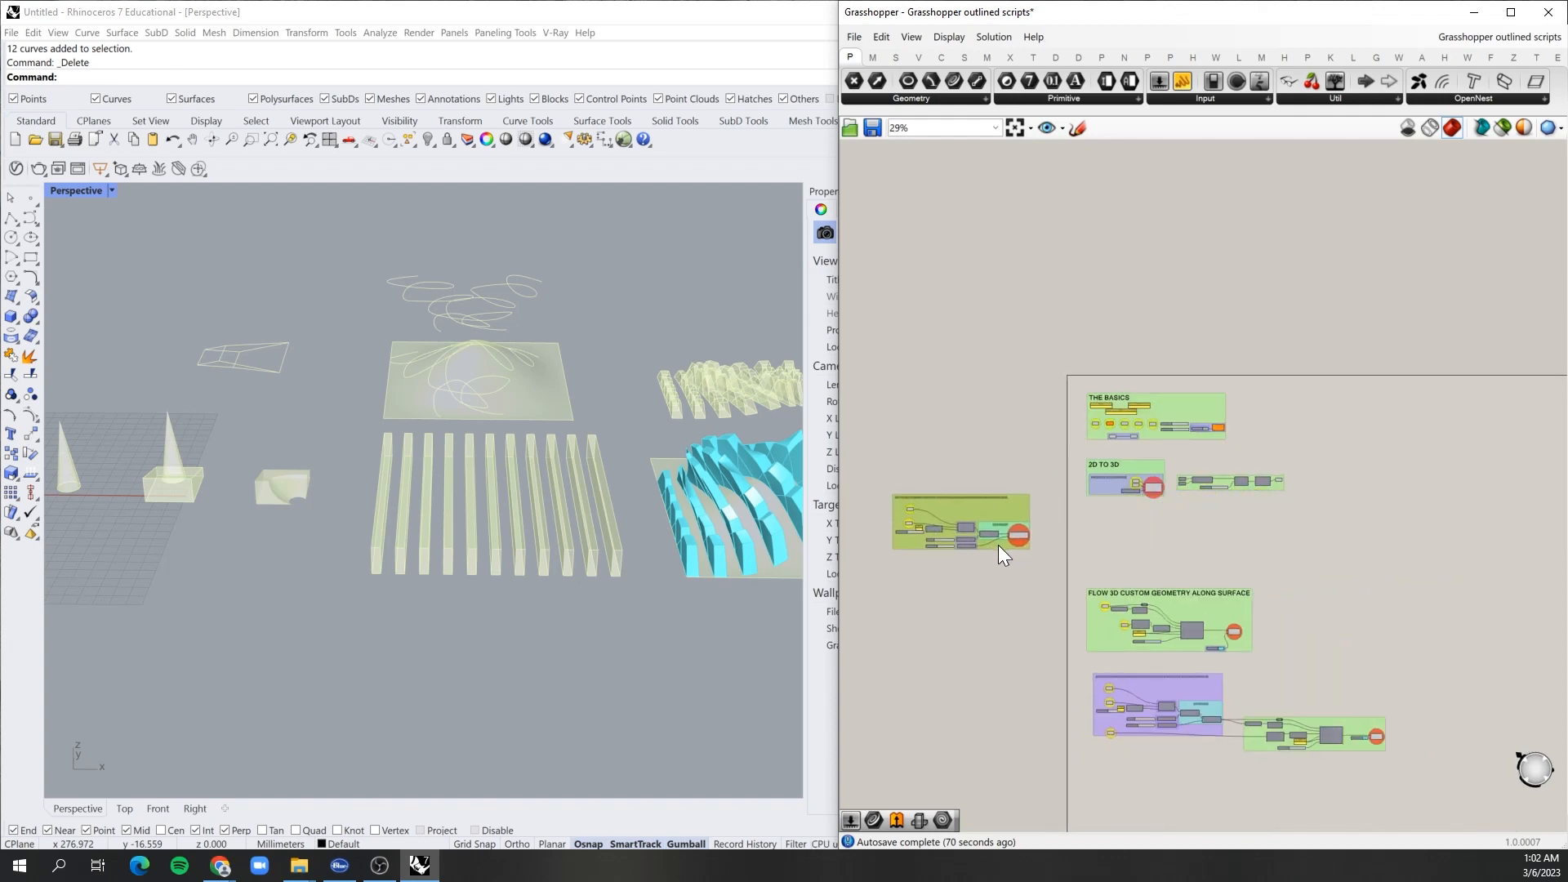
pyautogui.scroll(12, 889, 547)
pyautogui.scroll(-3, 1035, 376)
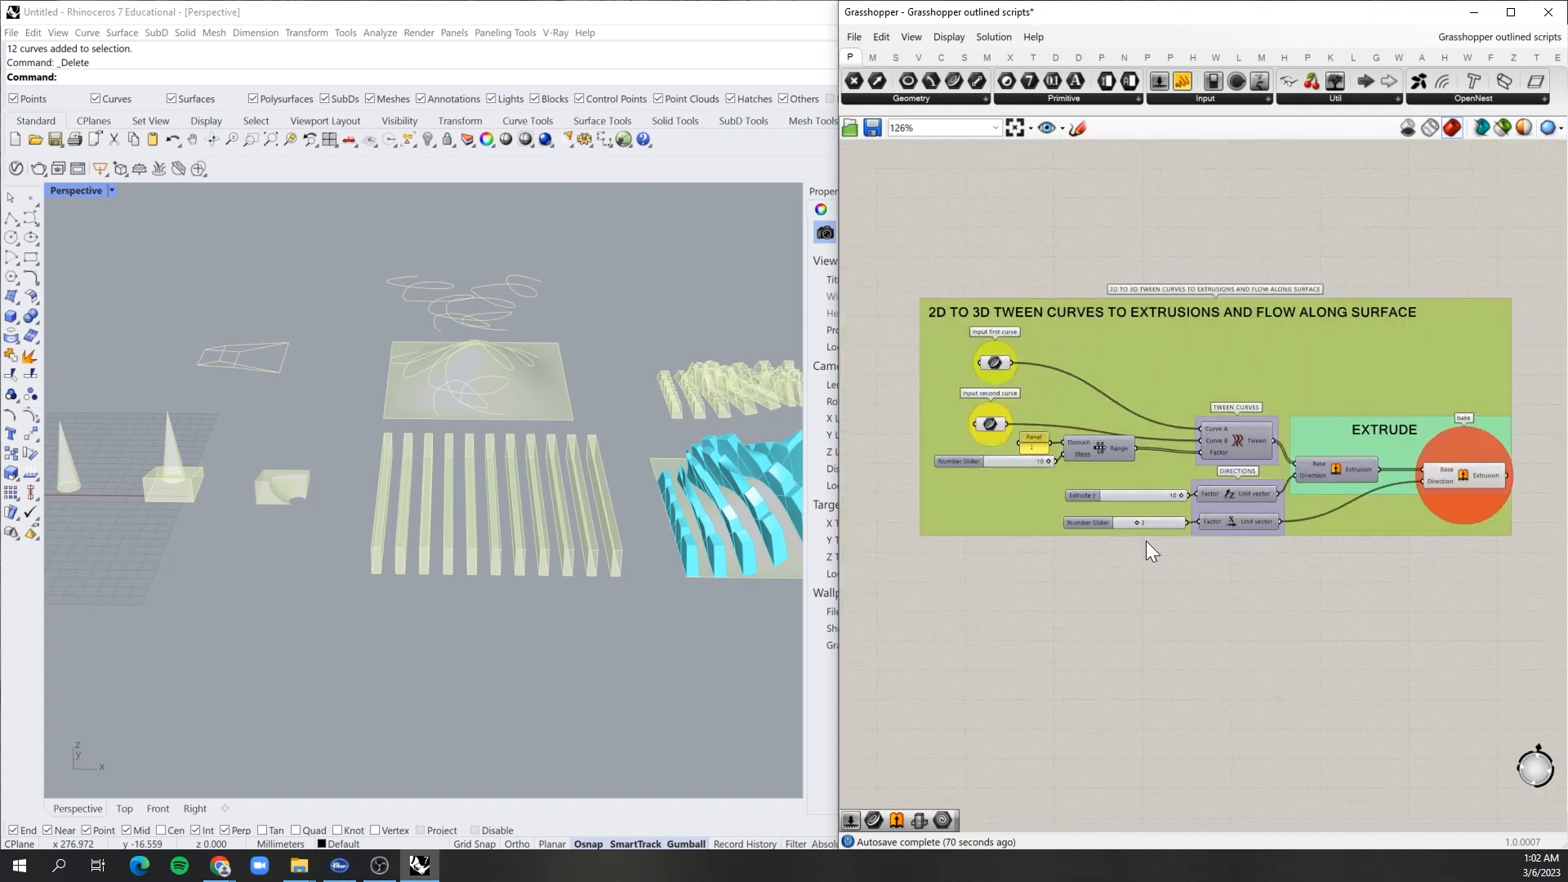
pyautogui.moveTo(1184, 583); pyautogui.dragTo(1157, 464, button='right')
pyautogui.click(942, 596)
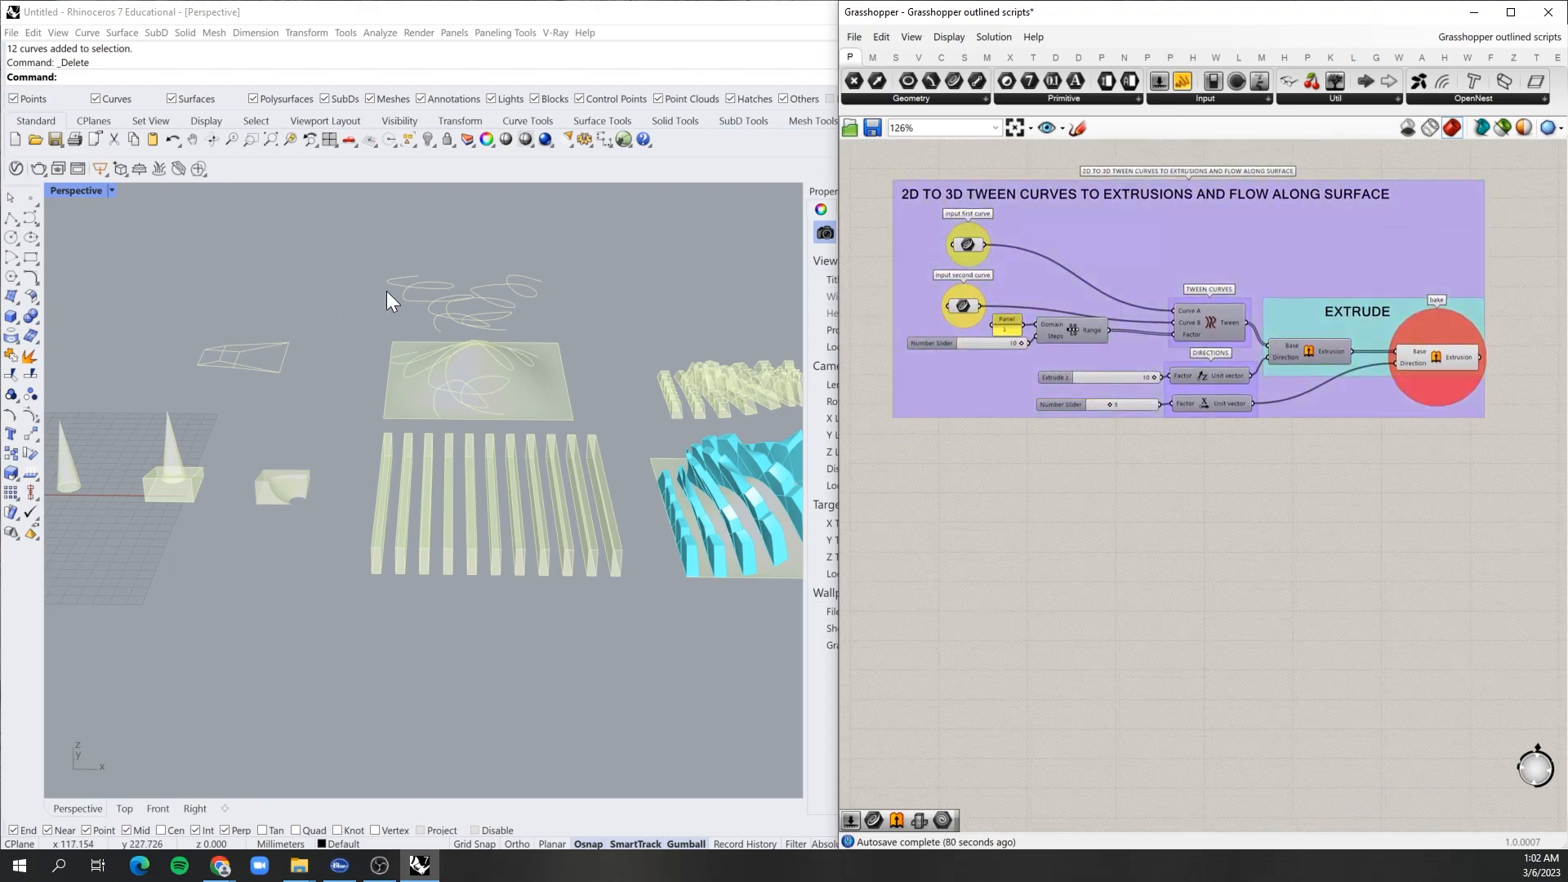
pyautogui.scroll(3, 490, 298)
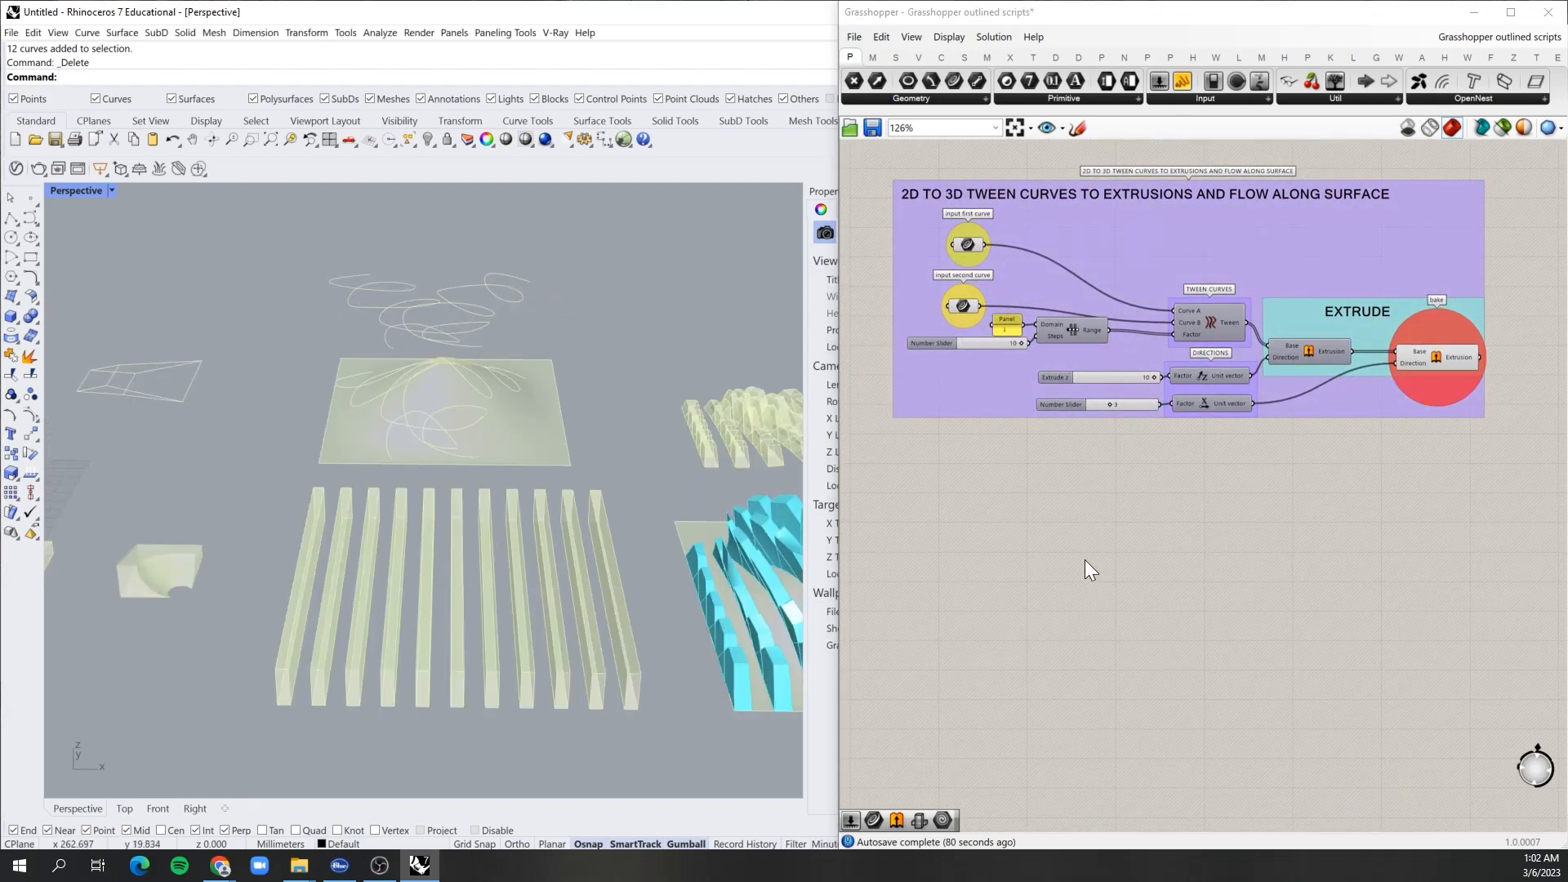
# Step: Place a copy of the four looping curves well above the originals, clear of the surface and the other geometry
pyautogui.scroll(-6, 1066, 562)
pyautogui.scroll(4, 1498, 345)
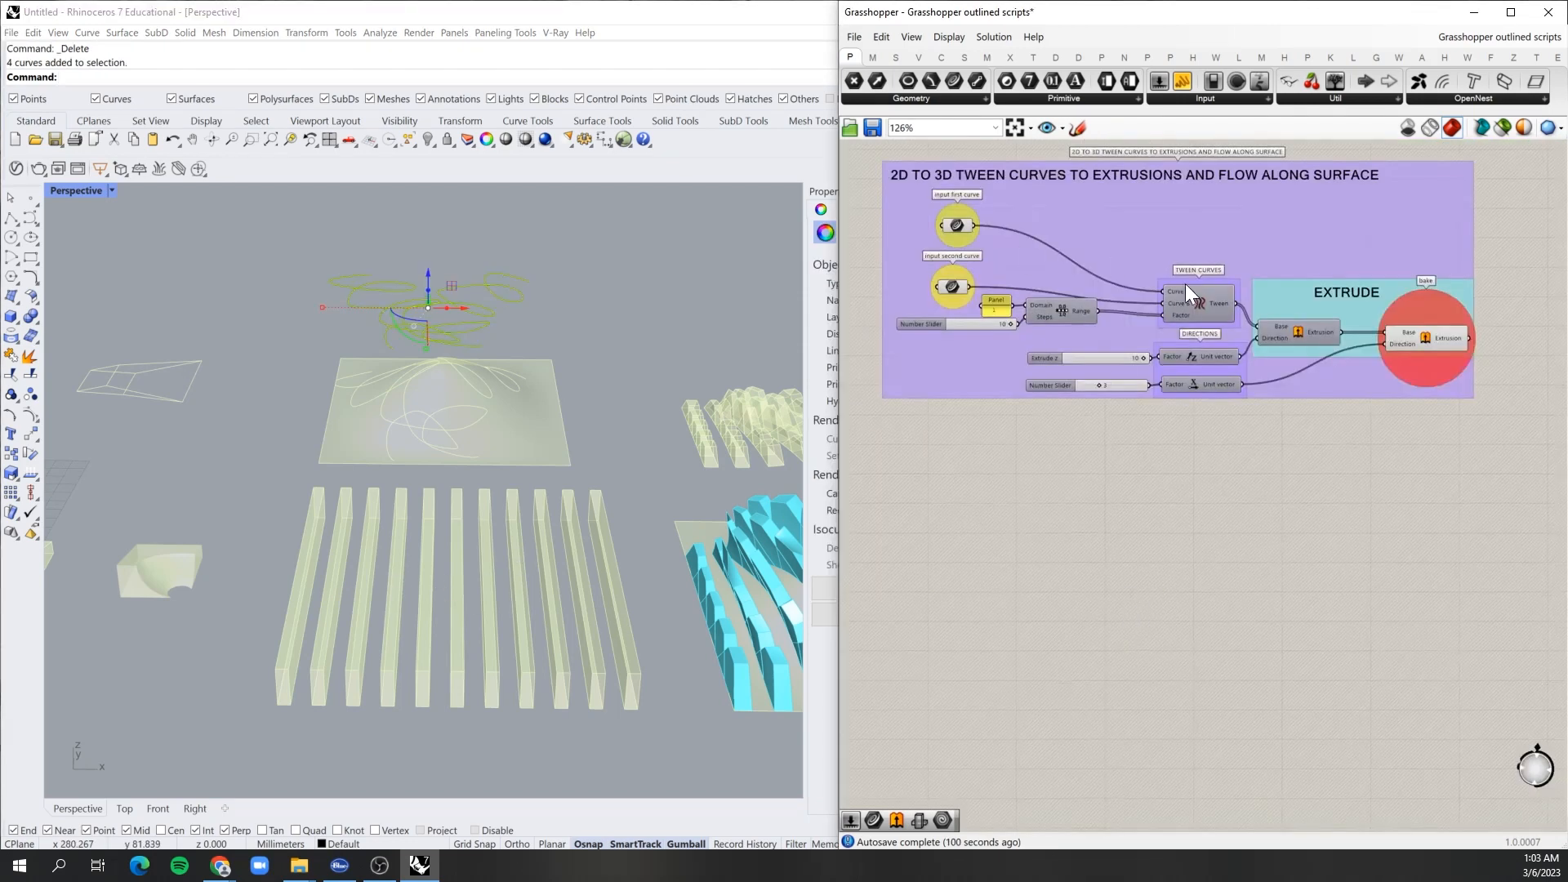
pyautogui.scroll(-8, 486, 585)
pyautogui.scroll(8, 466, 388)
pyautogui.moveTo(523, 627); pyautogui.dragTo(521, 686, button='right')
pyautogui.scroll(-5, 514, 500)
pyautogui.moveTo(387, 506); pyautogui.dragTo(387, 460, button='right')
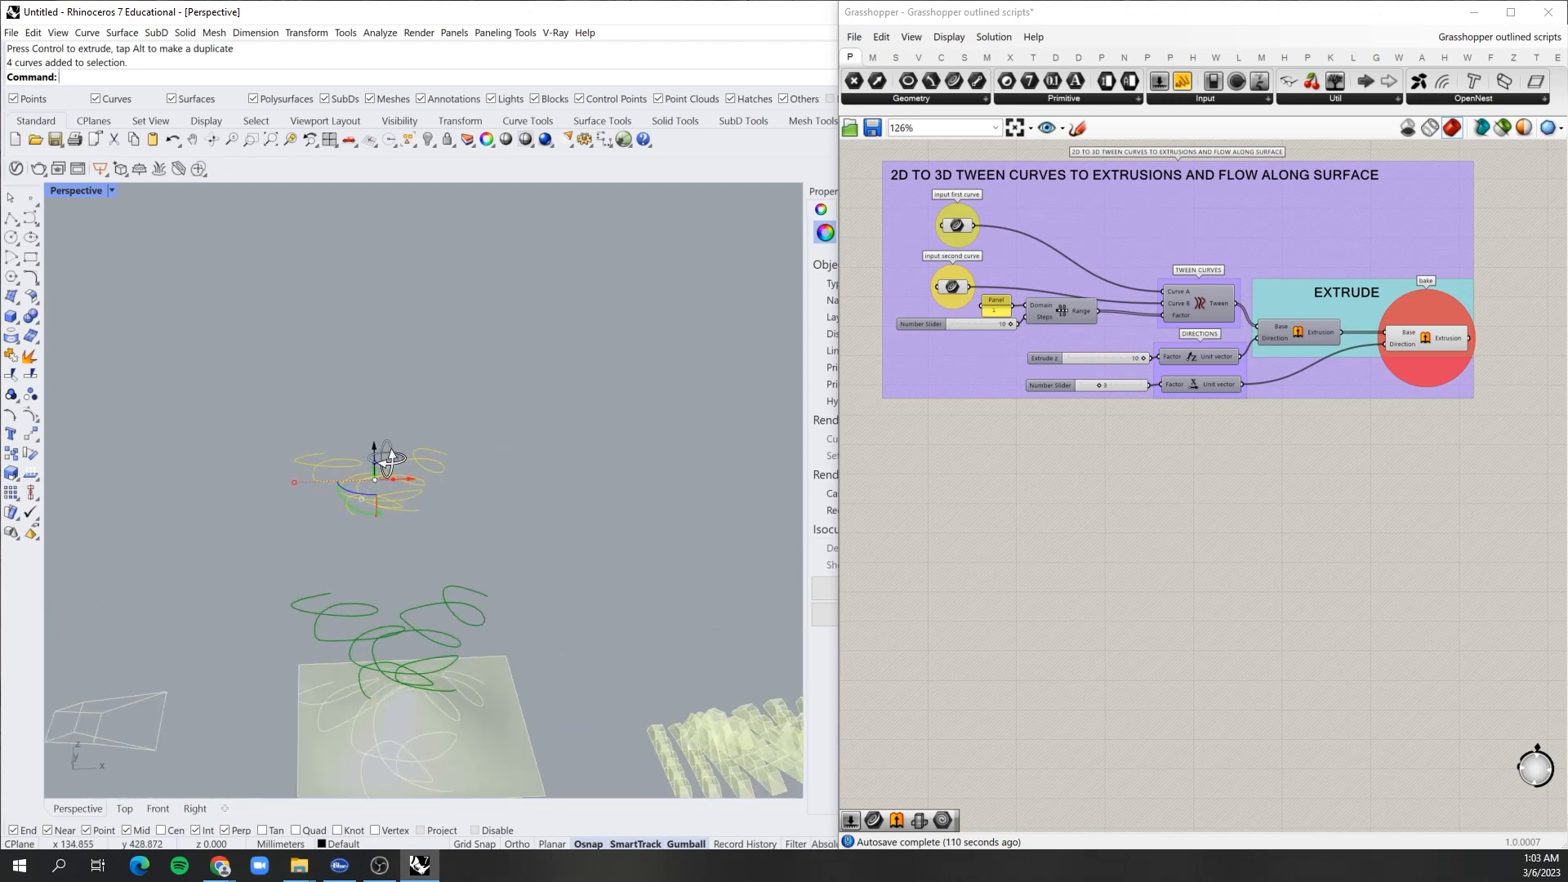
pyautogui.scroll(5, 390, 453)
# Step: Add a Curve parameter on the empty canvas below the tween curves group
pyautogui.doubleClick(983, 532)
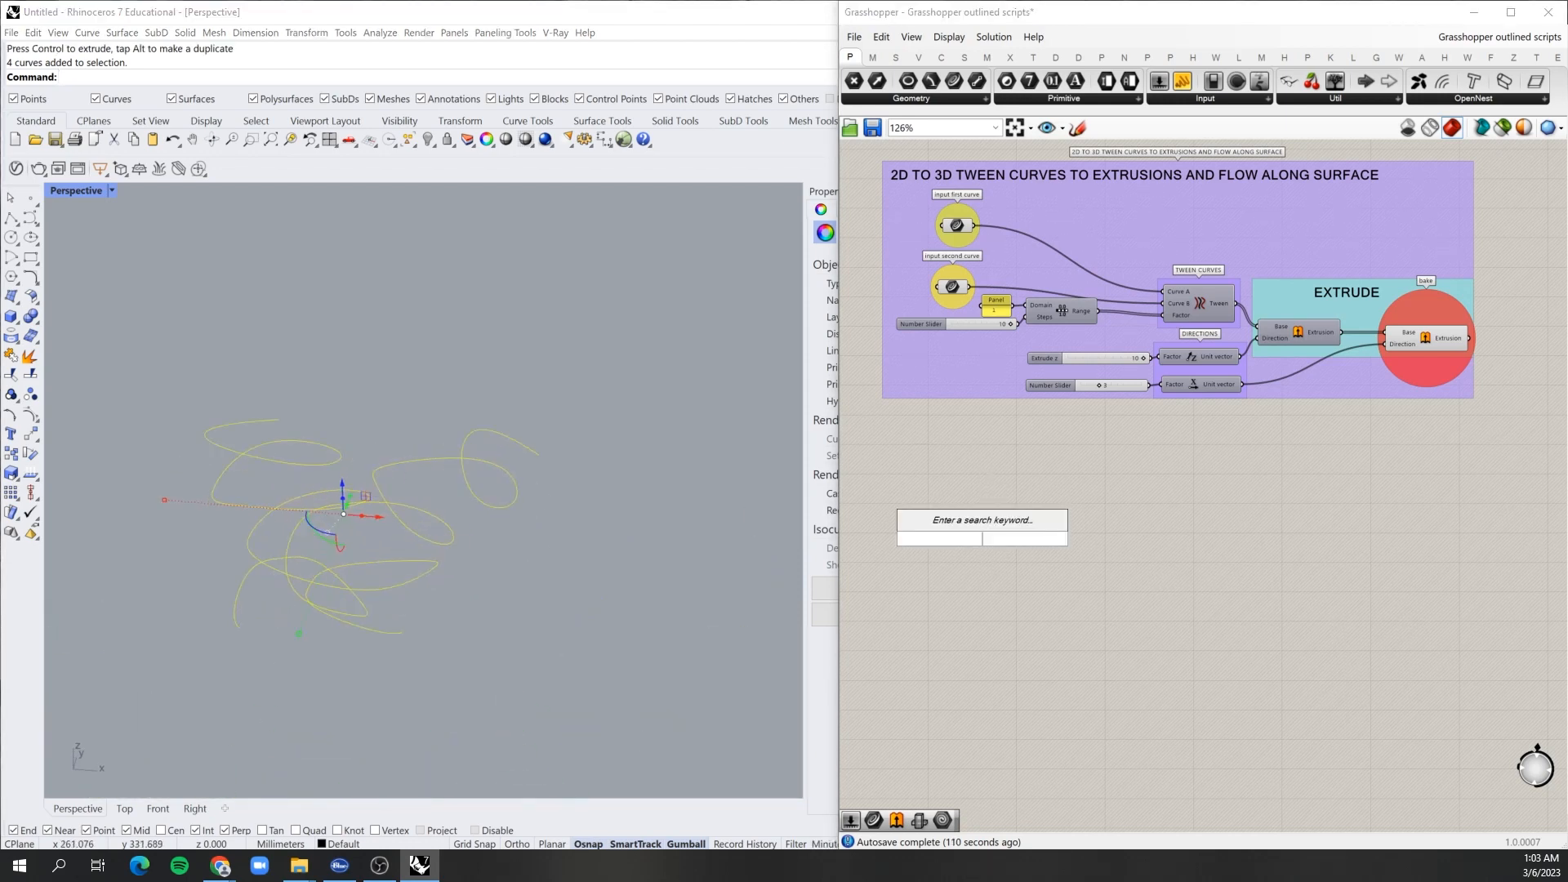
pyautogui.write('curve')
pyautogui.press('Return')
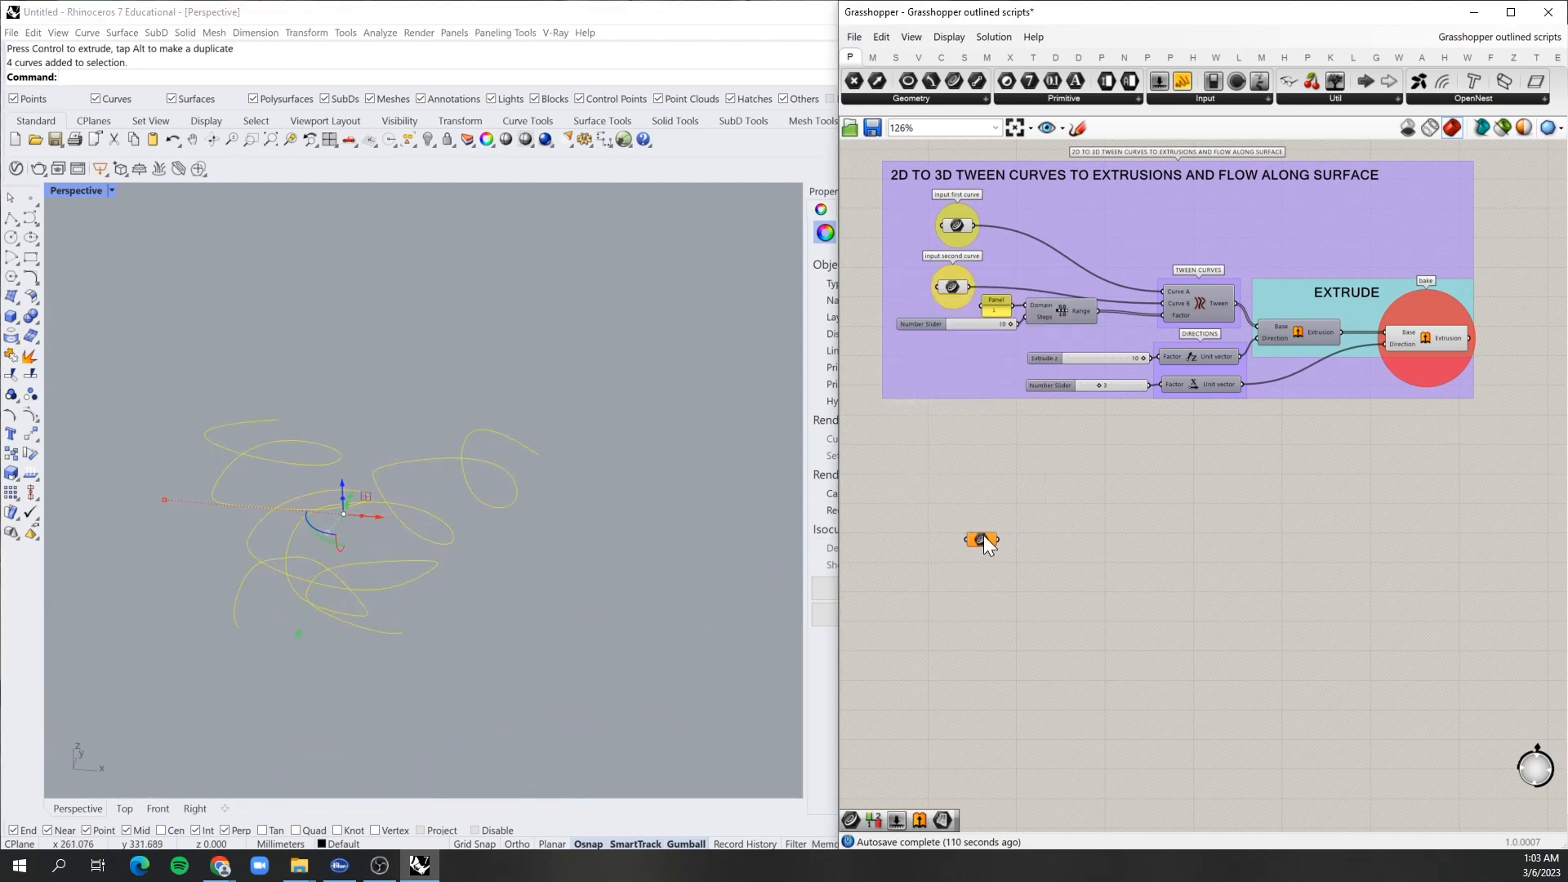
pyautogui.rightClick(983, 535)
pyautogui.click(1031, 738)
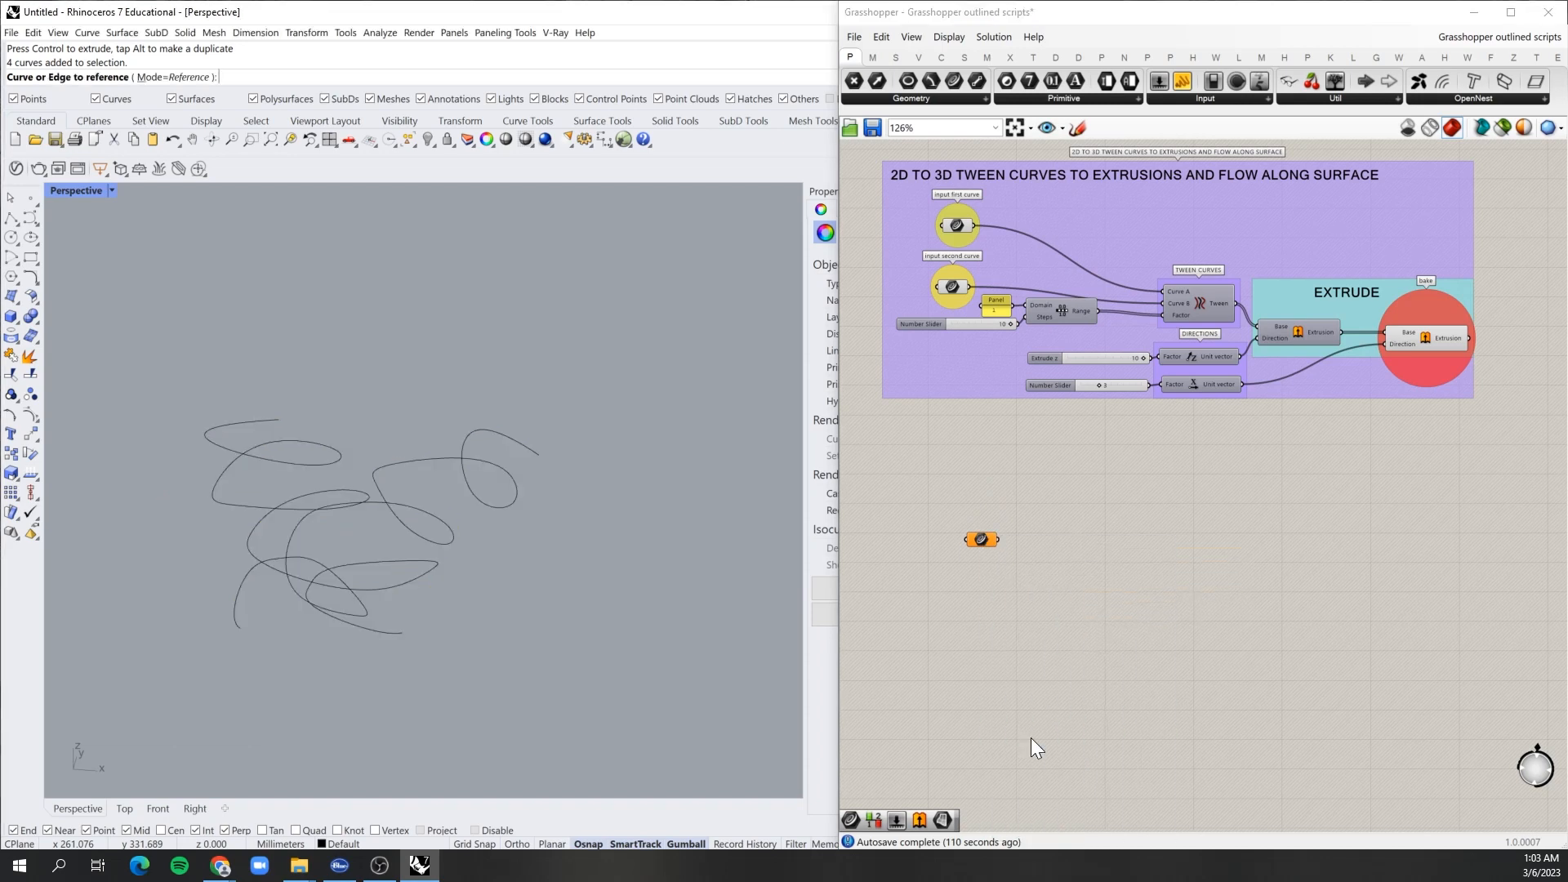
pyautogui.moveTo(642, 347); pyautogui.dragTo(49, 668)
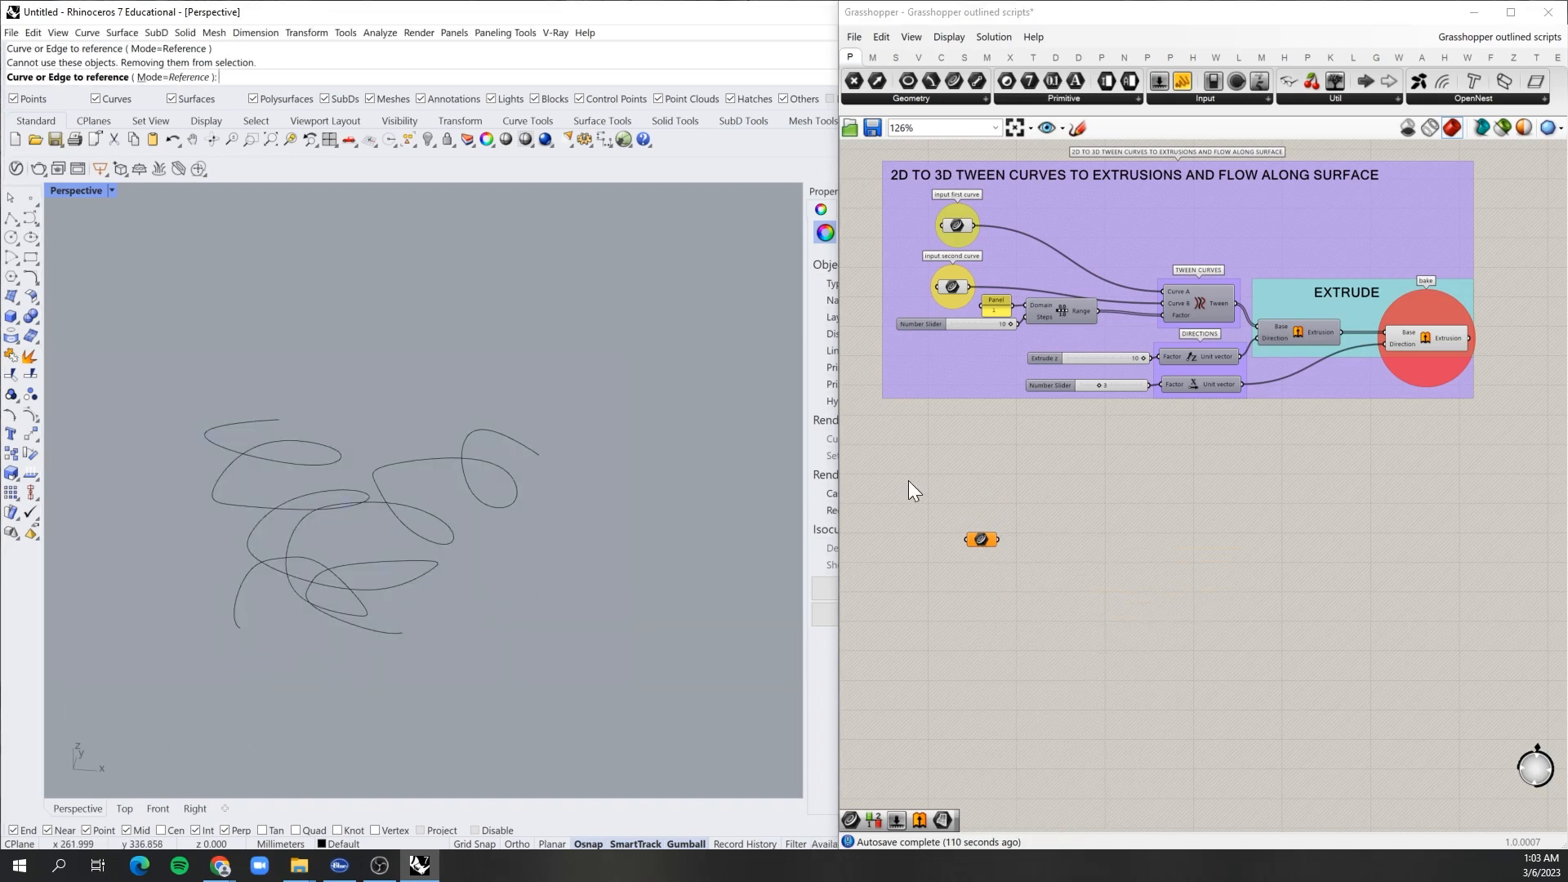
# Step: Reference the four copied looping curves in the new Curve parameter as multiple curves
pyautogui.moveTo(605, 365); pyautogui.dragTo(150, 623)
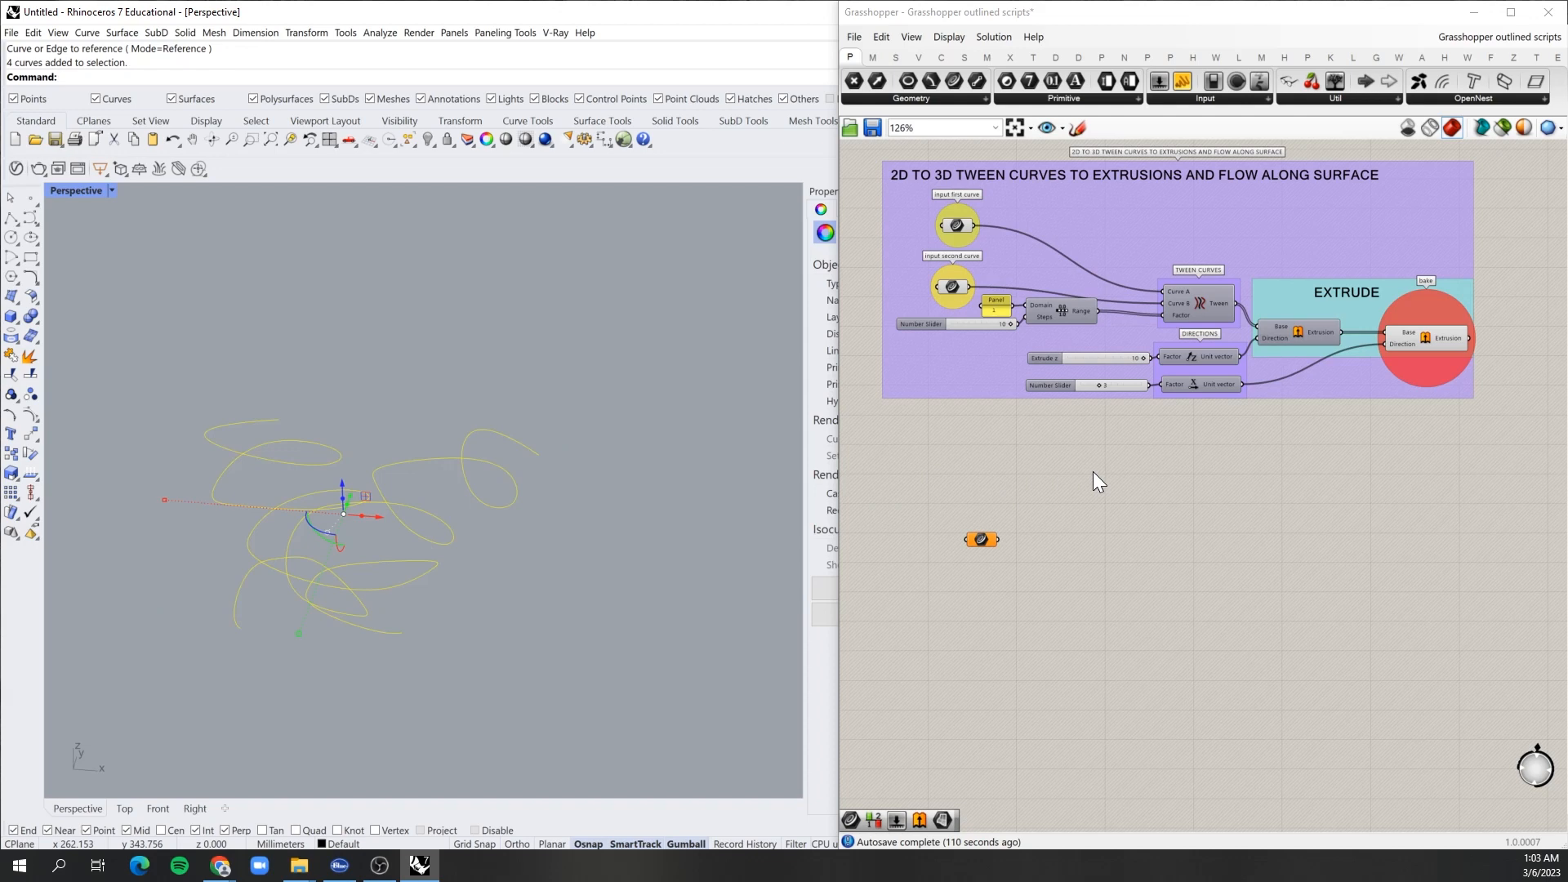
pyautogui.rightClick(985, 537)
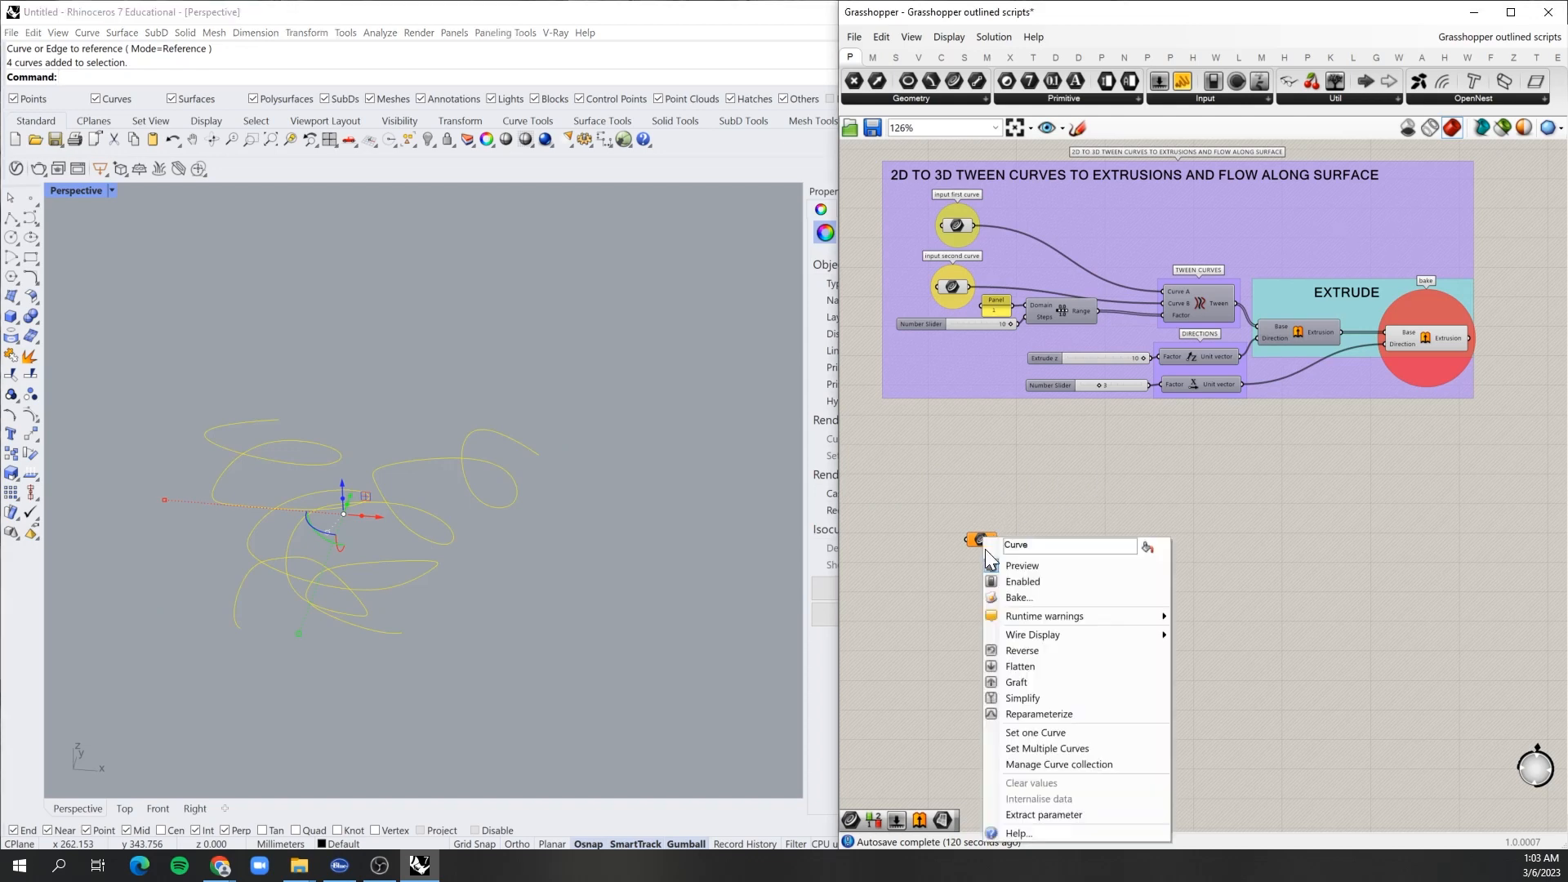
pyautogui.click(1027, 749)
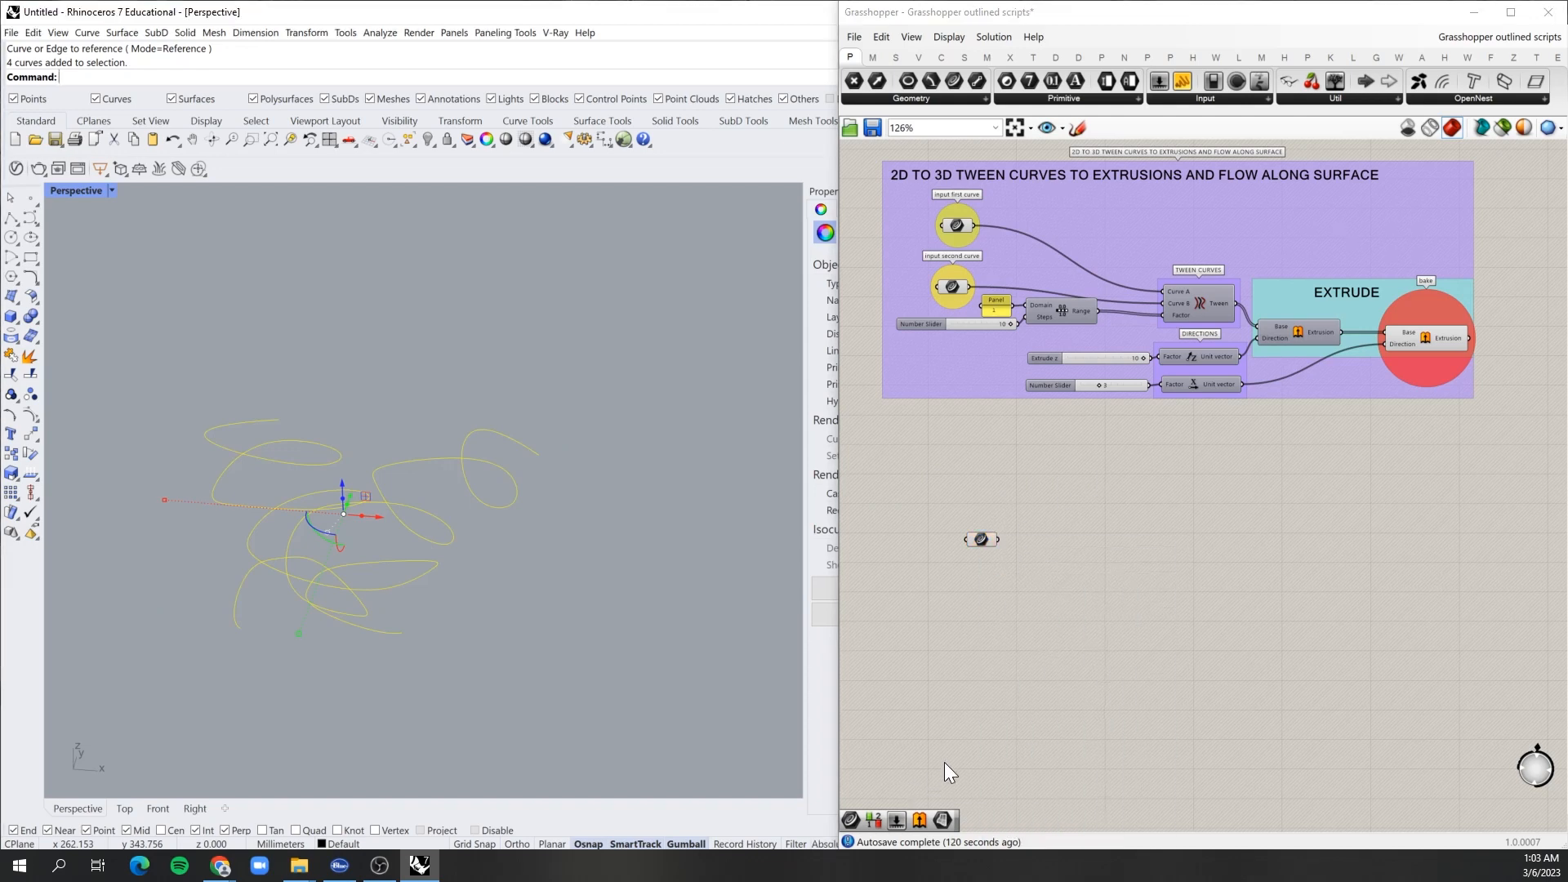
pyautogui.click(715, 604)
# Step: Add an Extrude component beside the Curve parameter and connect the curves to its Base input
pyautogui.scroll(2, 1181, 472)
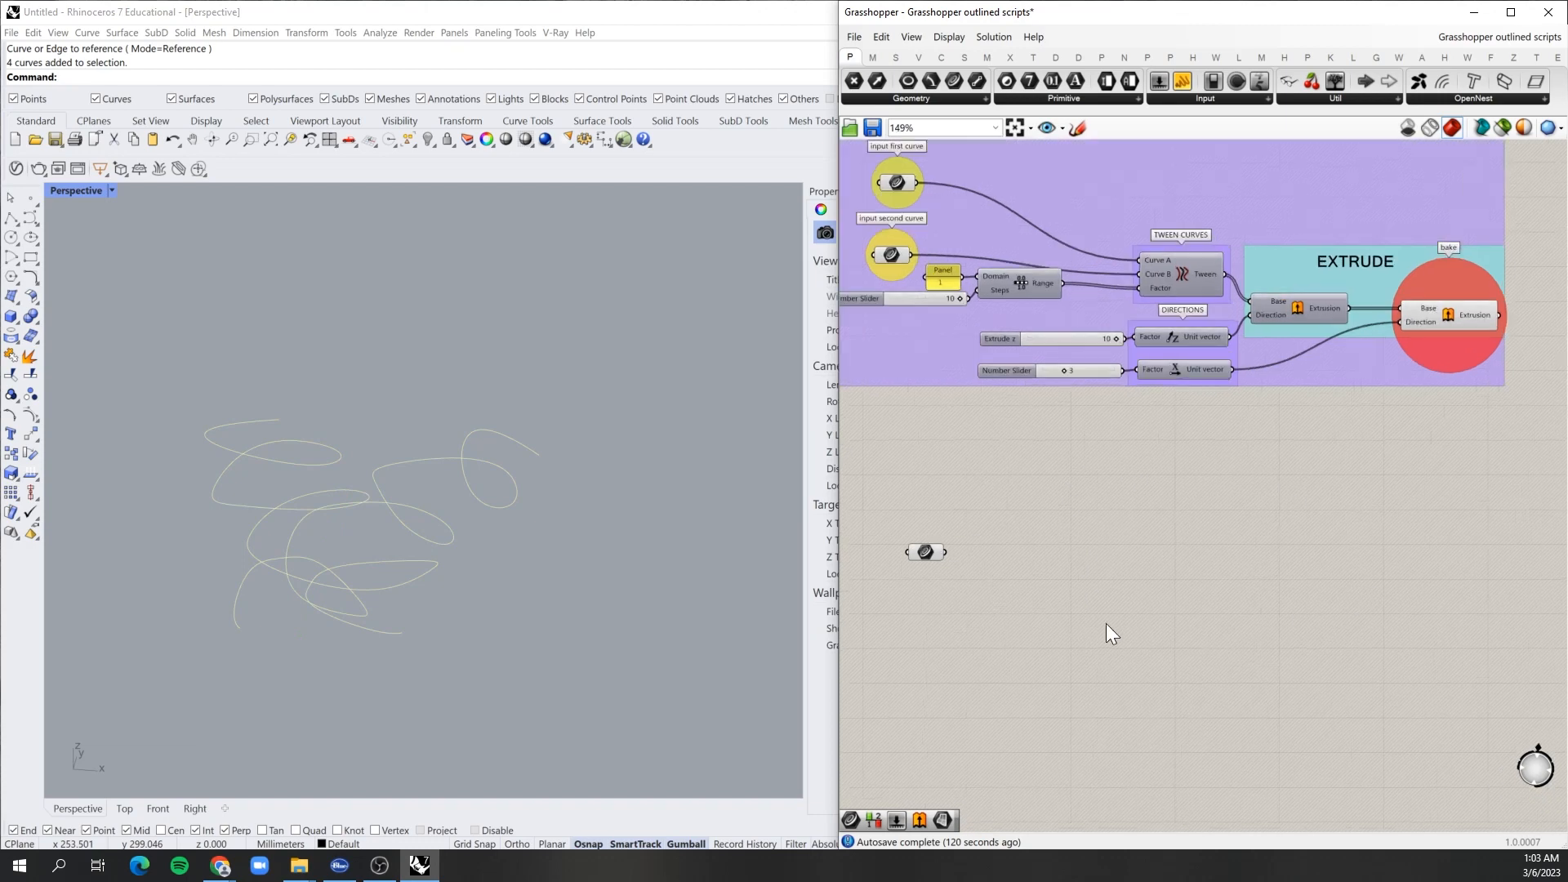
pyautogui.doubleClick(1083, 588)
pyautogui.write('EXTRUDE')
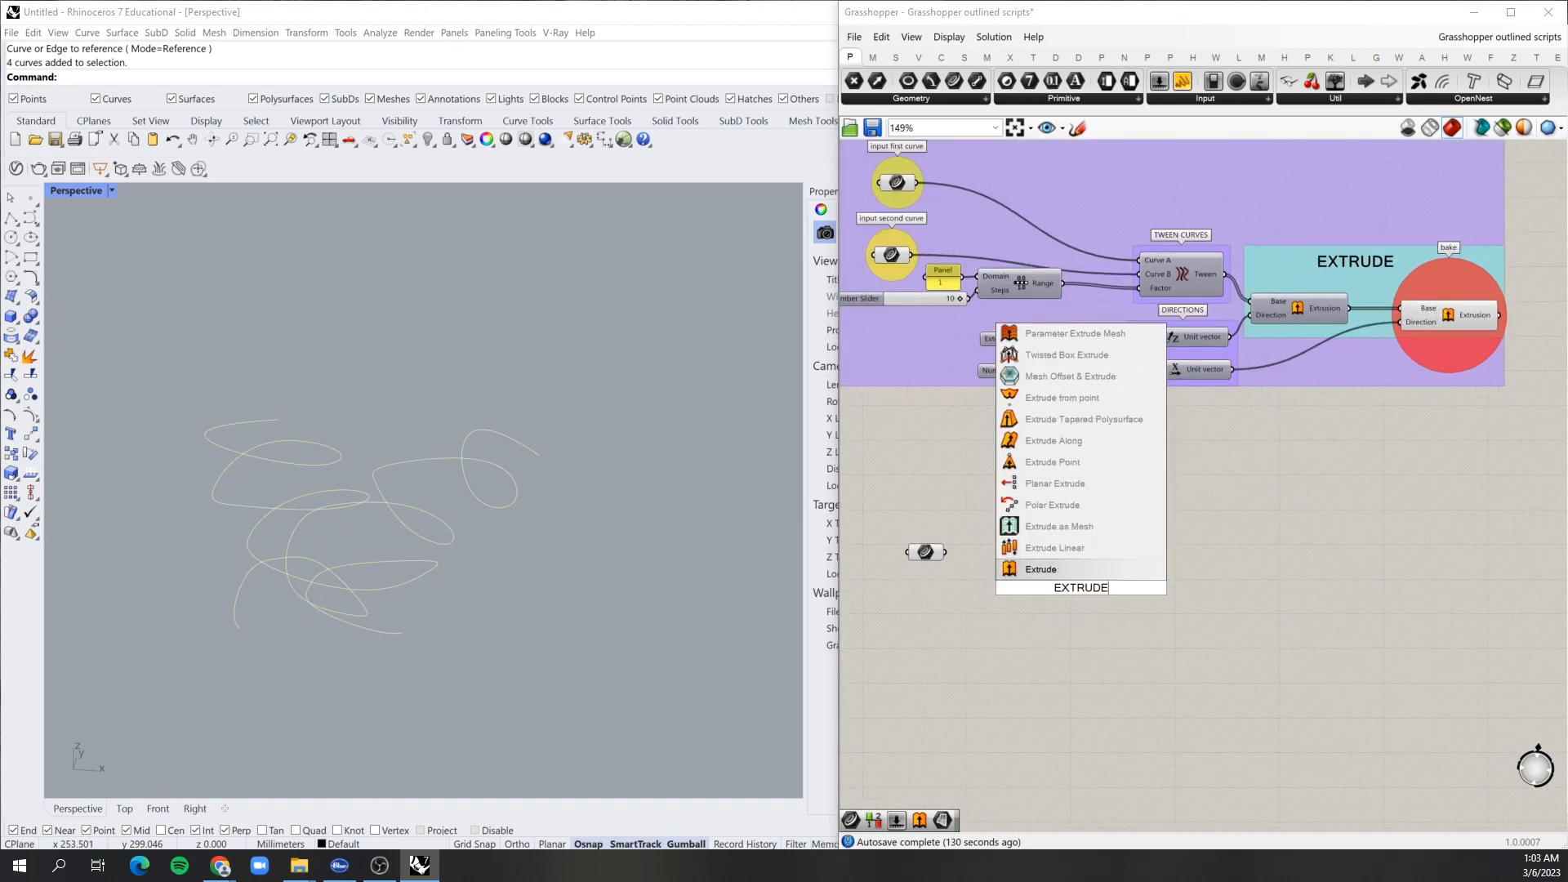
pyautogui.press('Return')
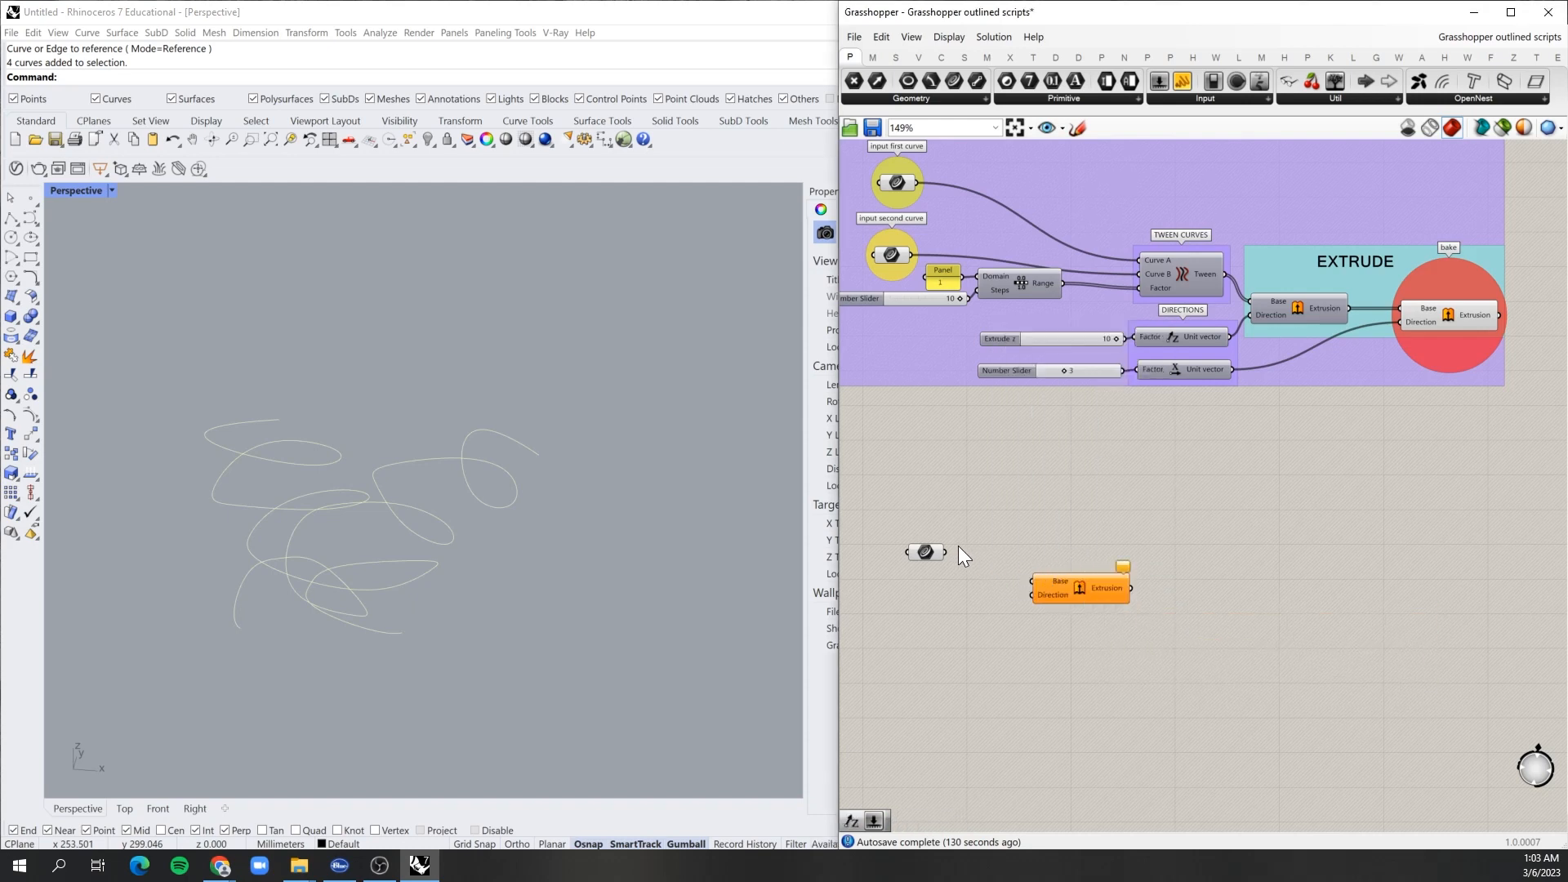
pyautogui.moveTo(974, 560); pyautogui.dragTo(1042, 570)
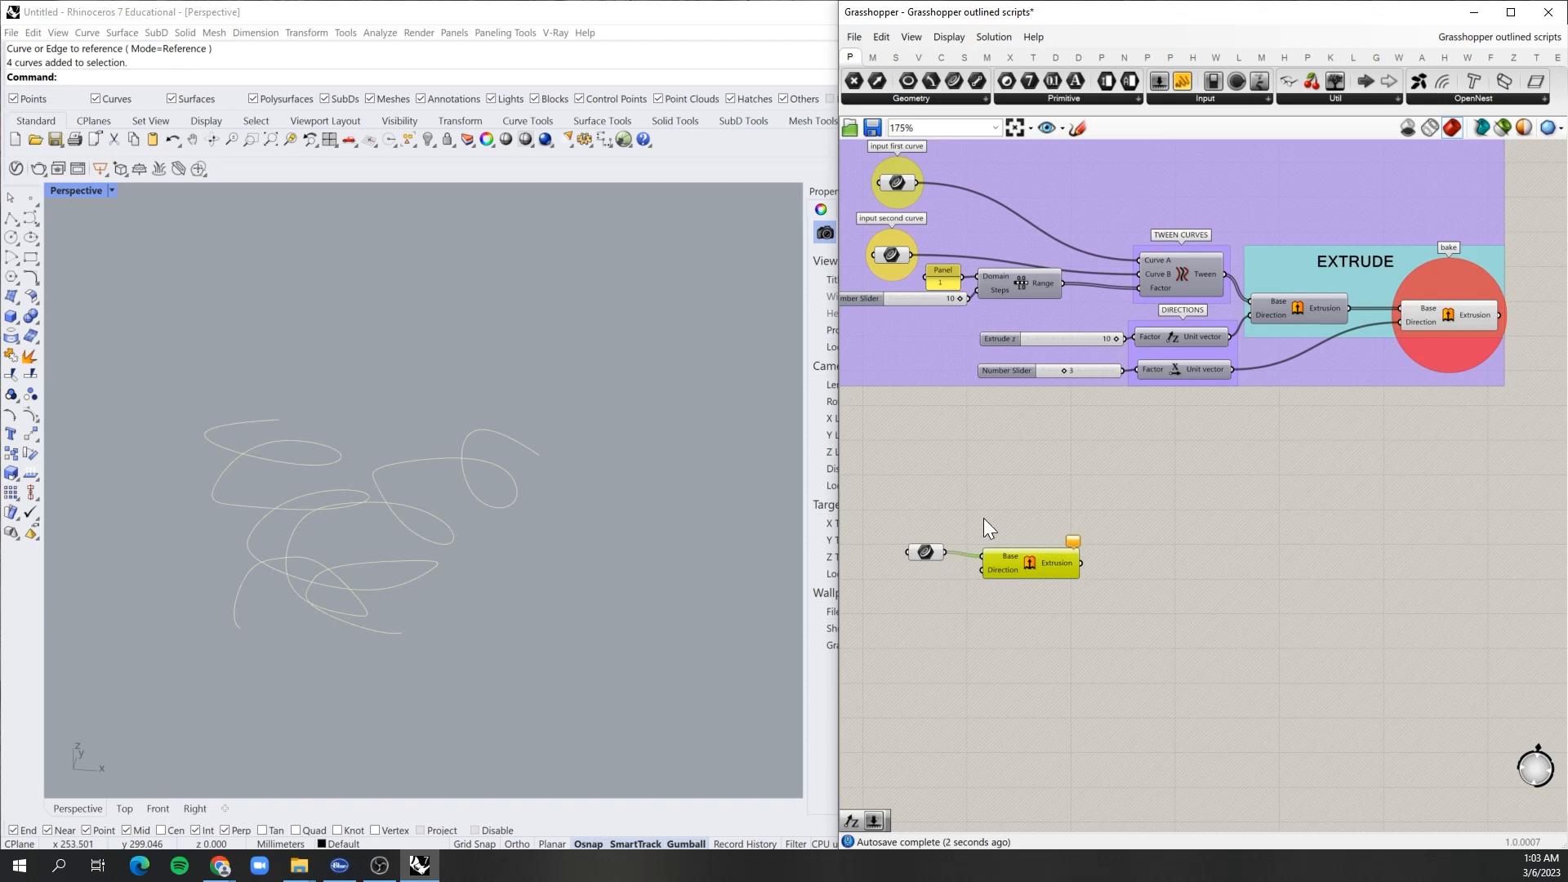
# Step: Add a Unit Z vector, connect it to the Extrude component's Direction input and place it just below the Curve parameter
pyautogui.scroll(1, 984, 518)
pyautogui.doubleClick(874, 619)
pyautogui.write('U')
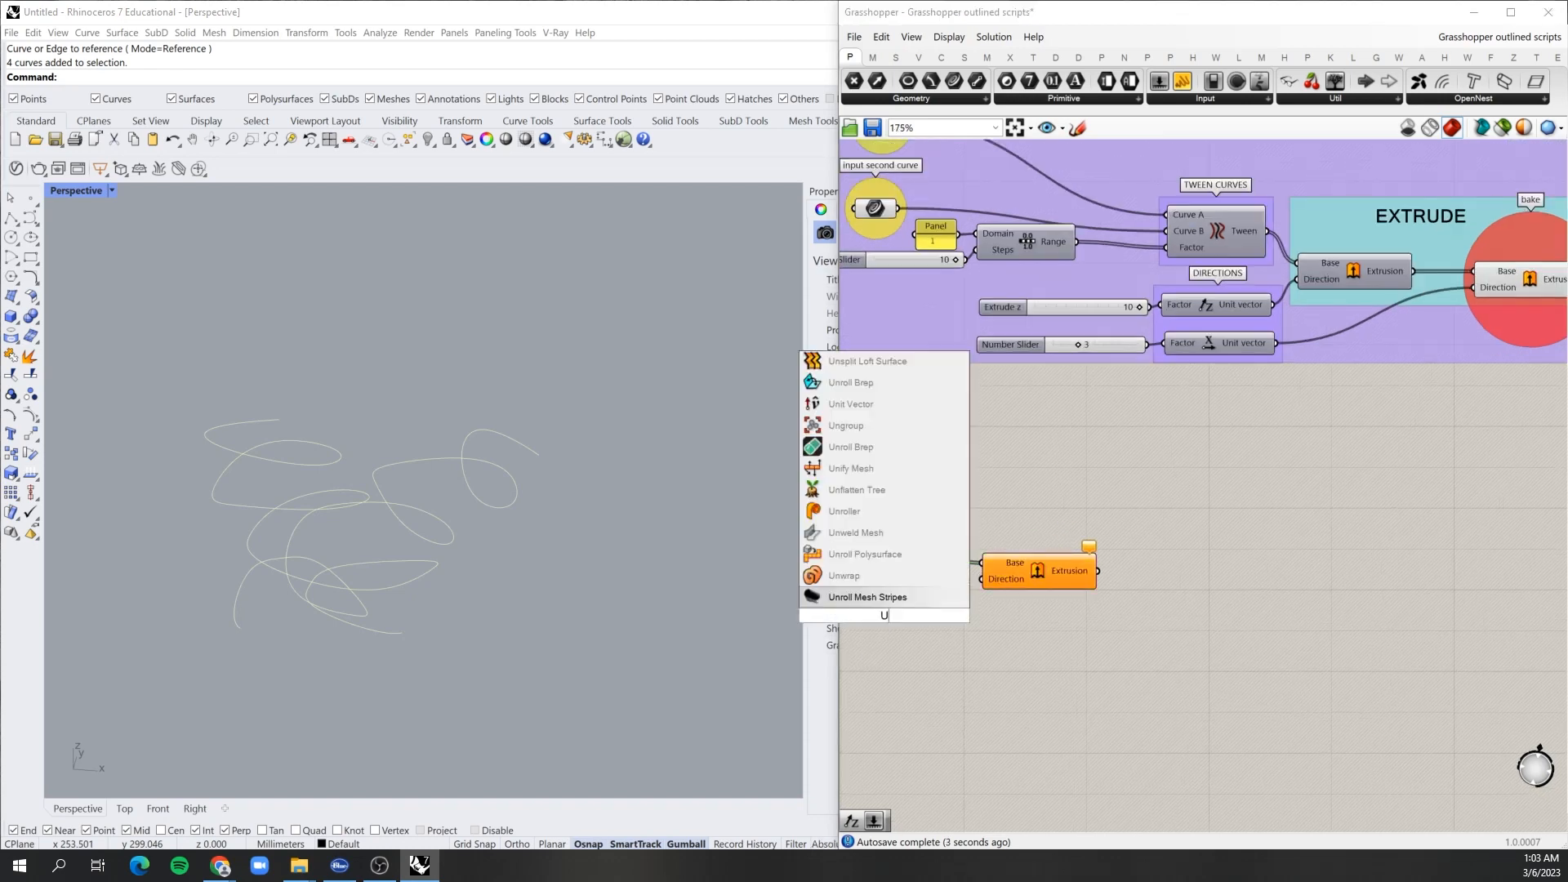
pyautogui.write('NITZ')
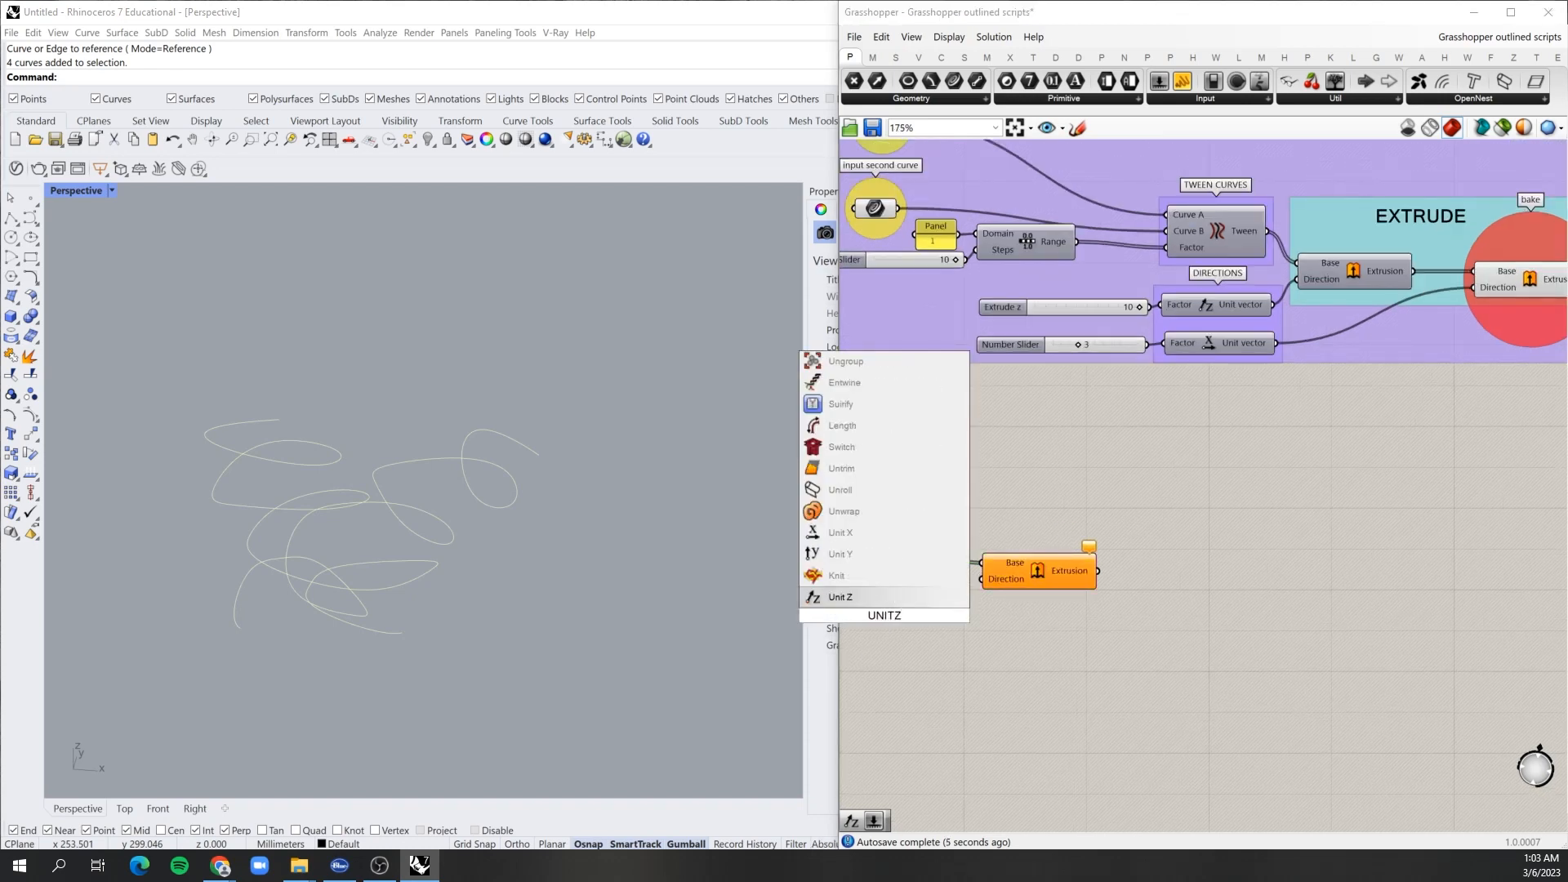
pyautogui.press('Return')
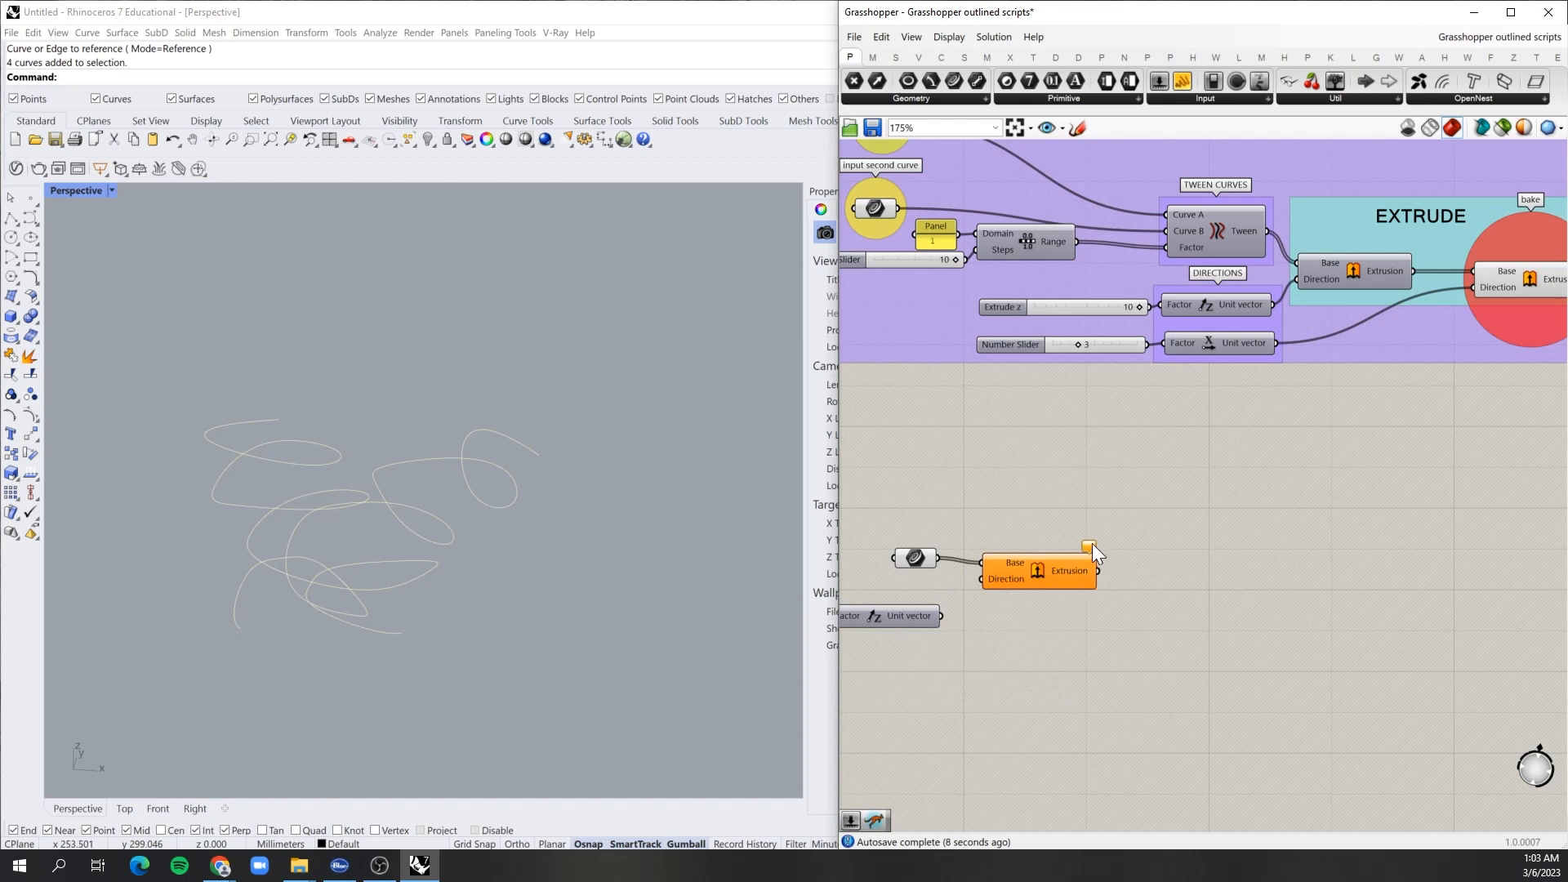
pyautogui.moveTo(1093, 549)
pyautogui.moveTo(985, 586); pyautogui.dragTo(984, 581)
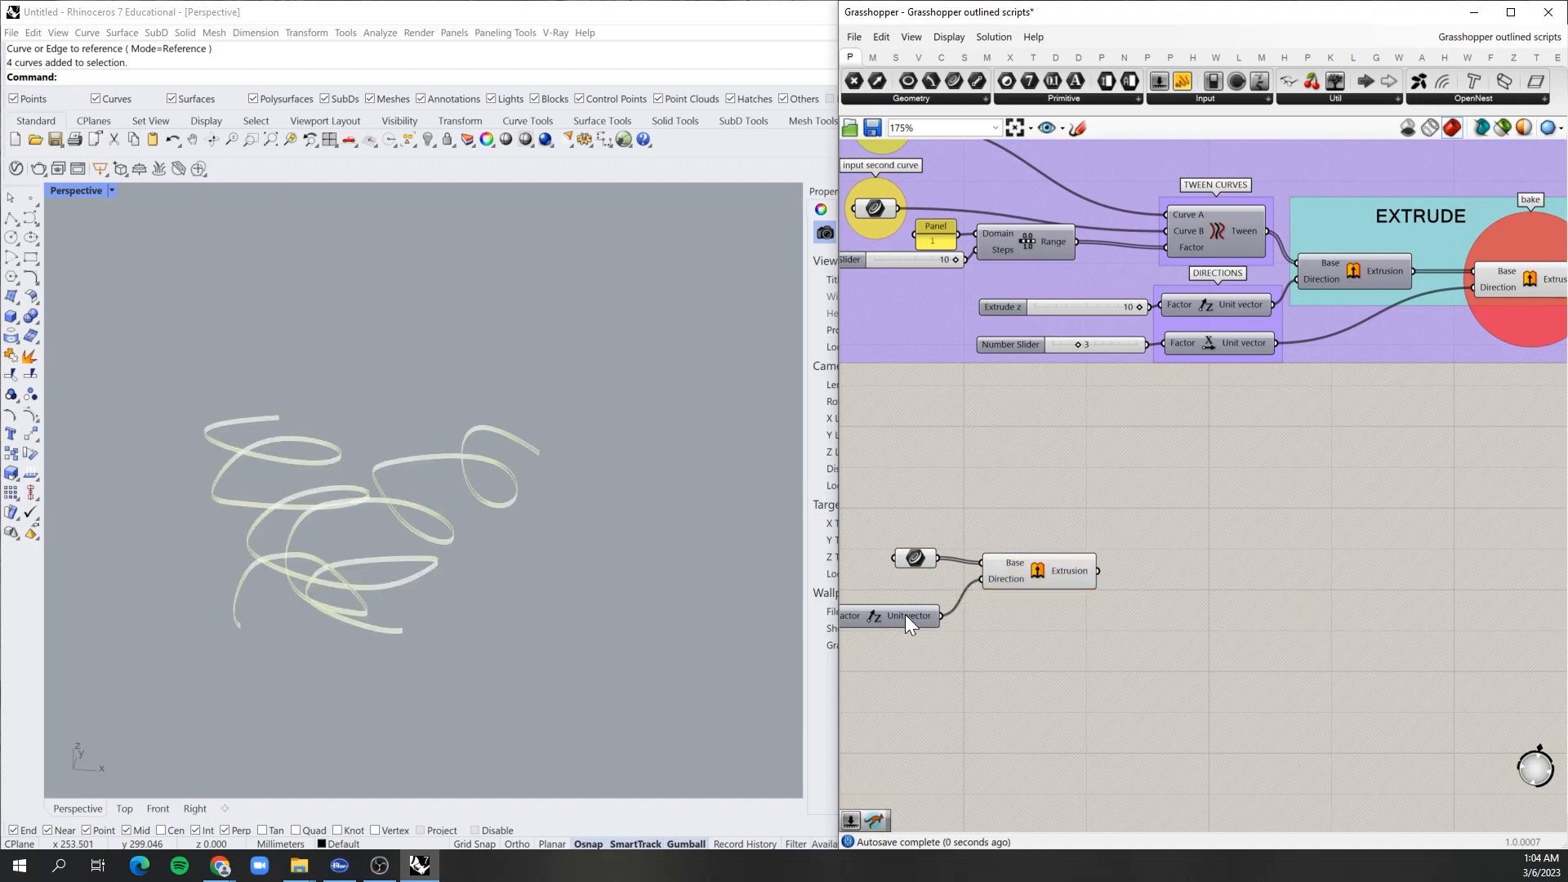
pyautogui.moveTo(905, 615); pyautogui.dragTo(916, 588)
# Step: Add a number slider with the value 10 and connect it to the Unit Z vector's Factor input
pyautogui.scroll(-3, 1184, 576)
pyautogui.scroll(4, 990, 588)
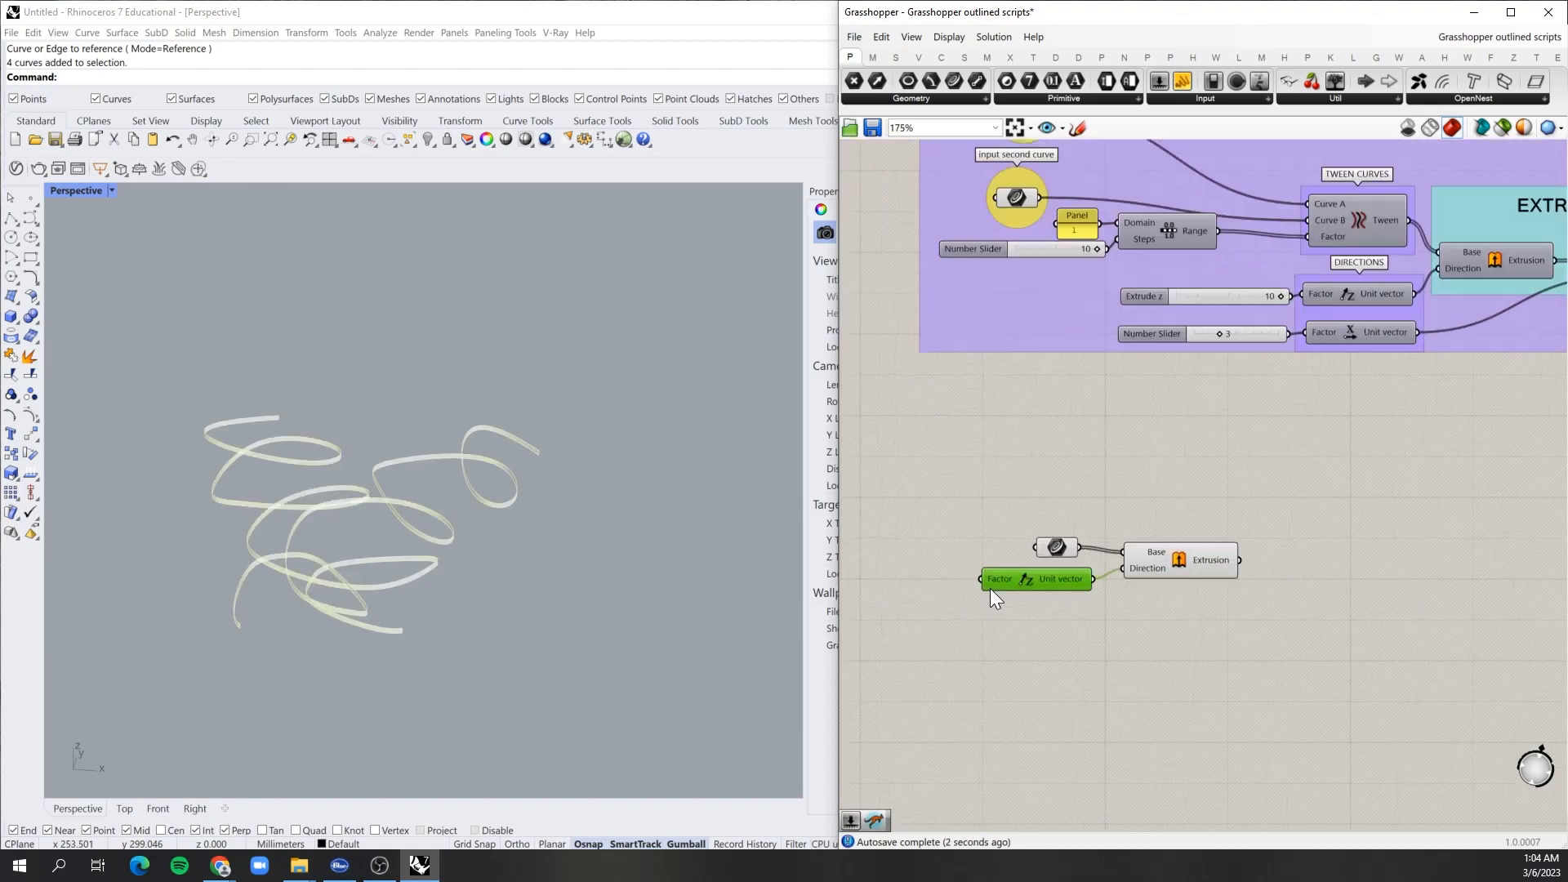
pyautogui.doubleClick(871, 576)
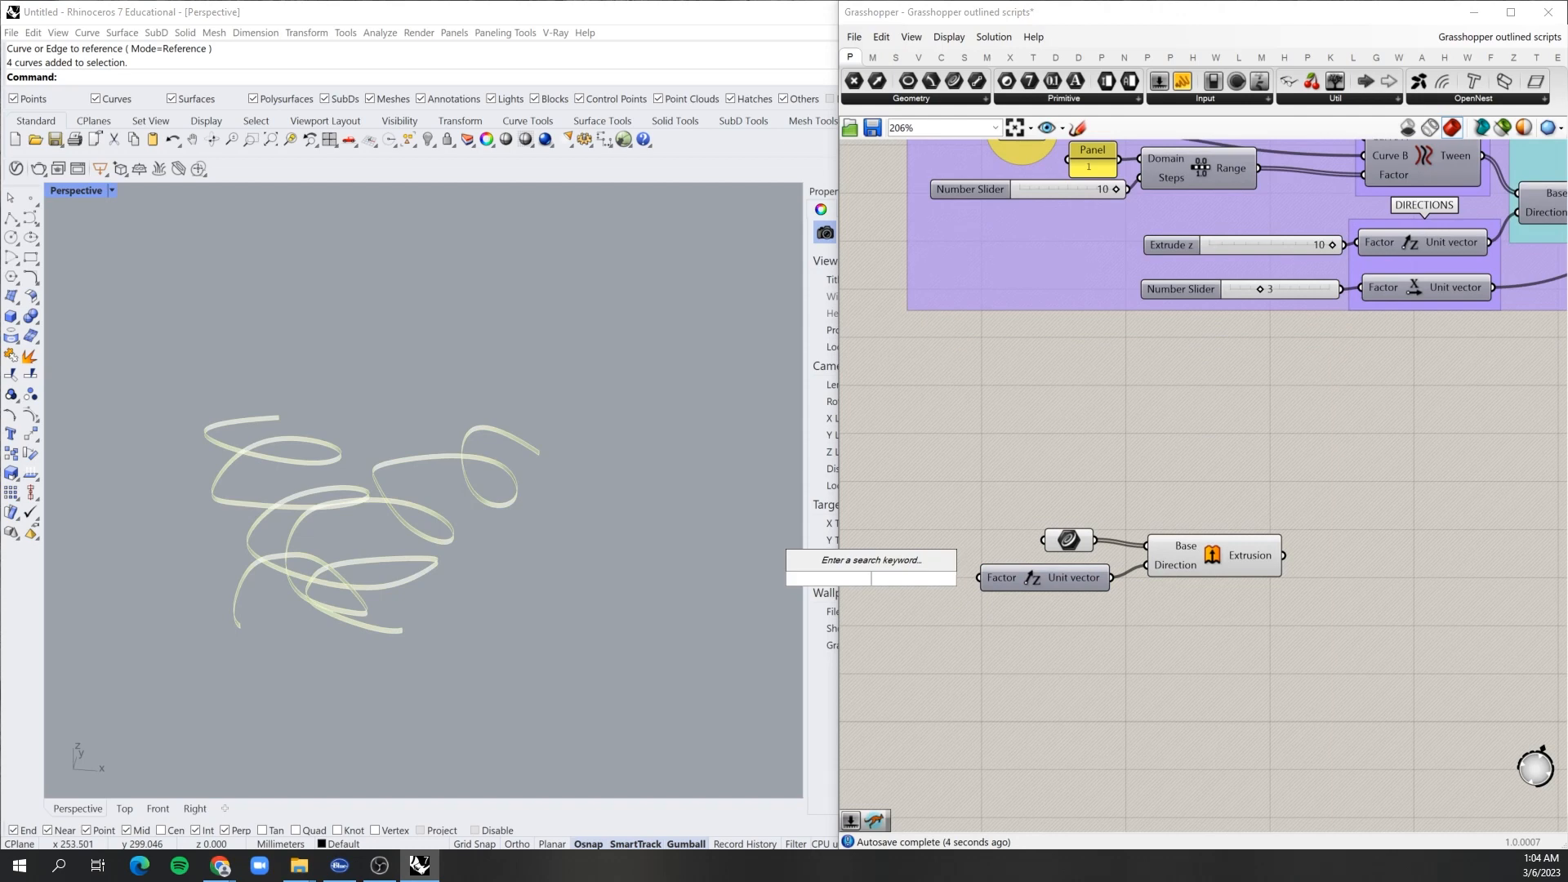
pyautogui.write('10')
pyautogui.press('Return')
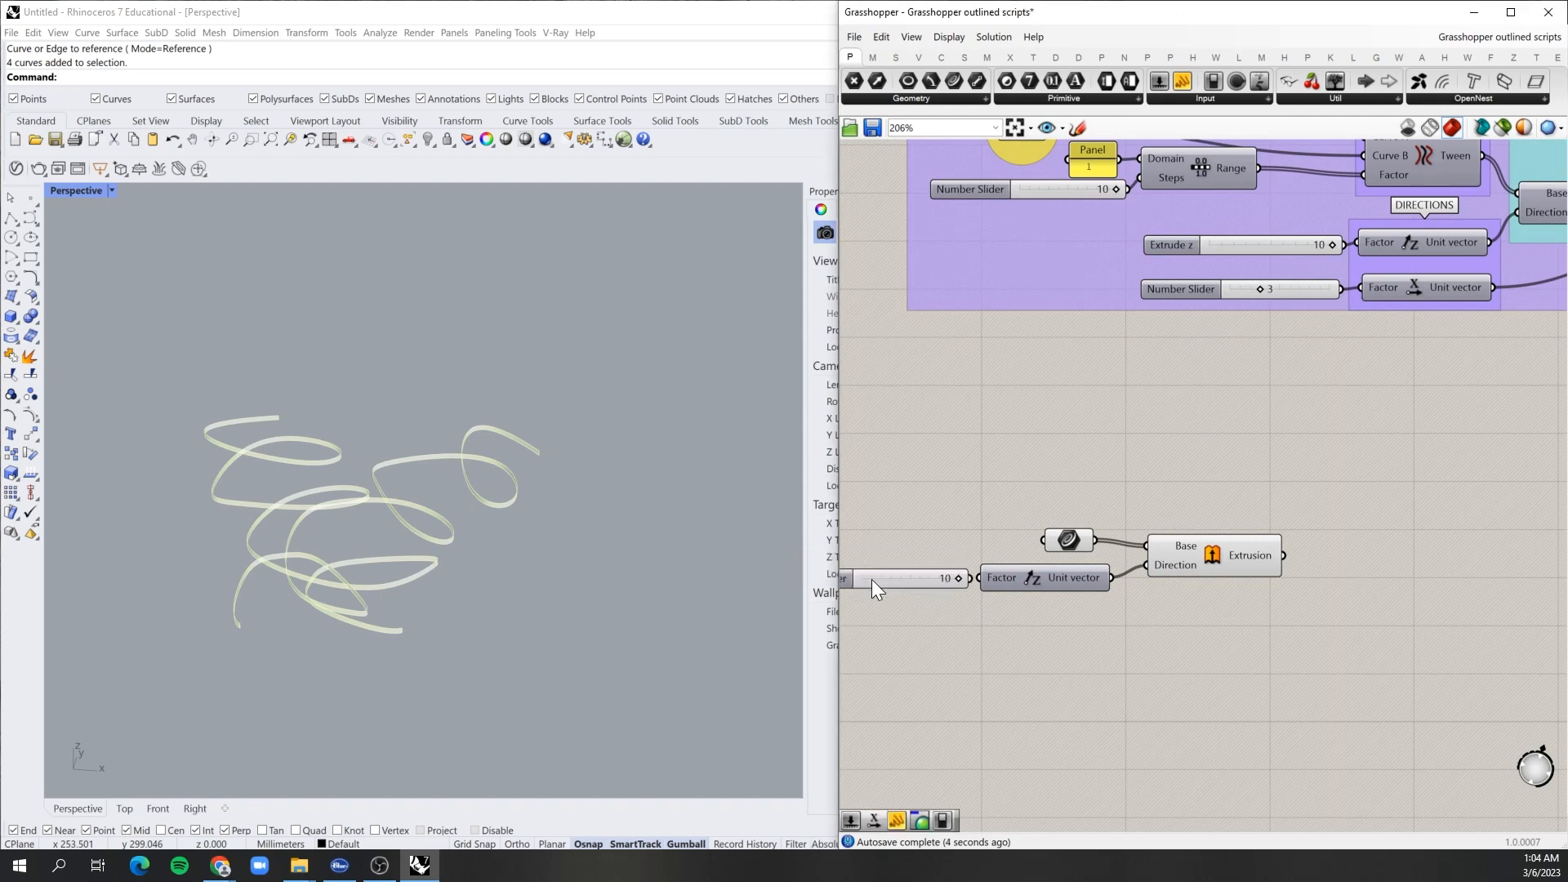
pyautogui.moveTo(958, 576)
pyautogui.mouseDown()
pyautogui.moveTo(906, 580)
pyautogui.moveTo(981, 577)
pyautogui.mouseUp()
pyautogui.click(952, 595)
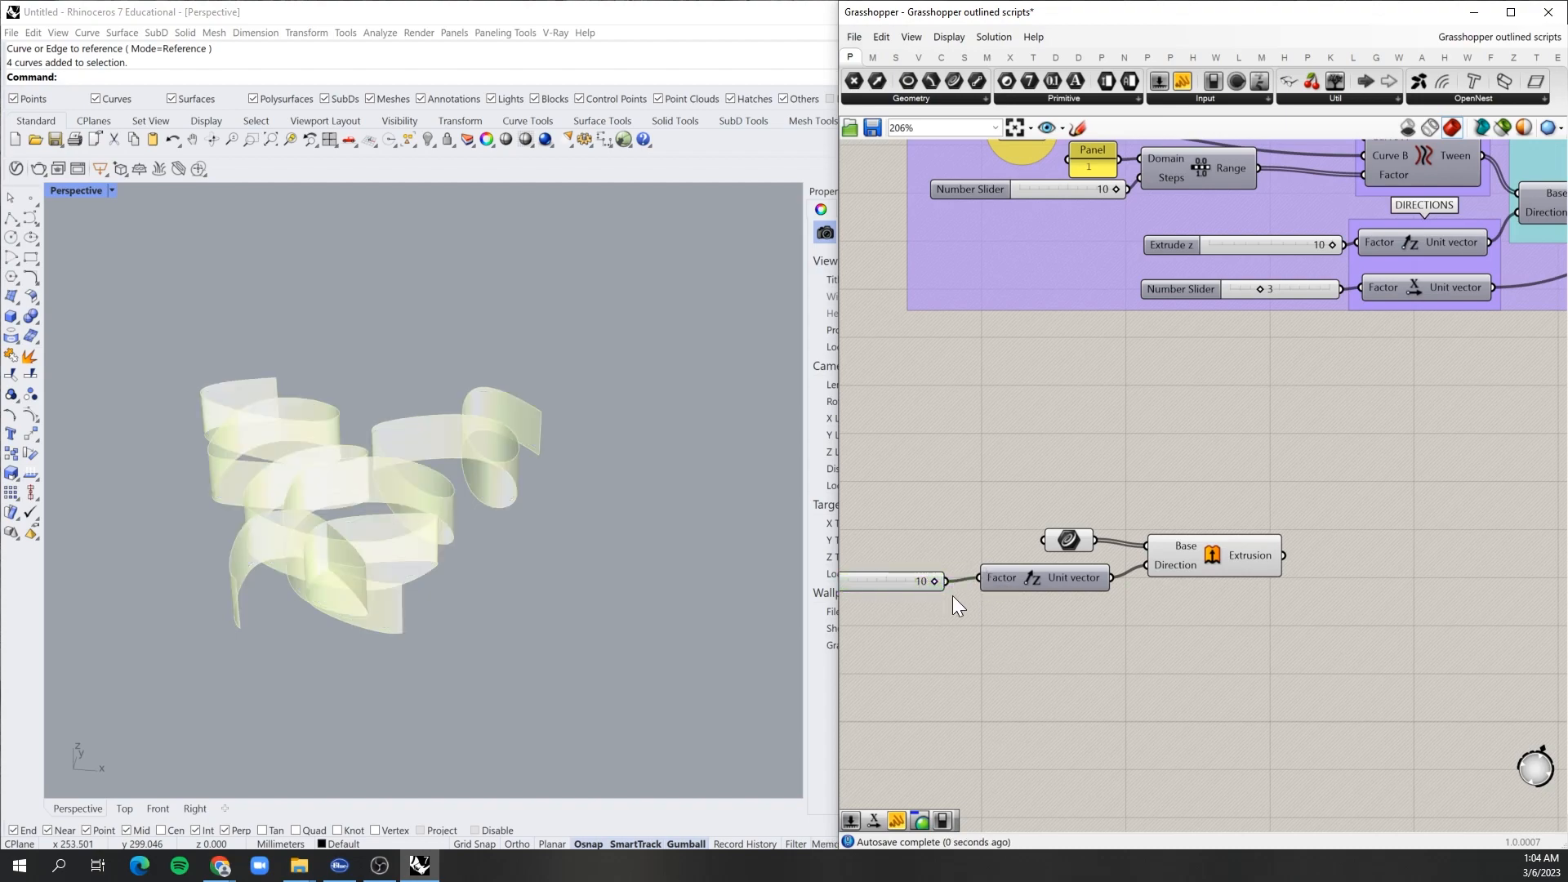
# Step: Draw a straight two-point polyline in the Perspective viewport beside the extruded looping curves
pyautogui.click(1247, 575)
pyautogui.scroll(-3, 991, 596)
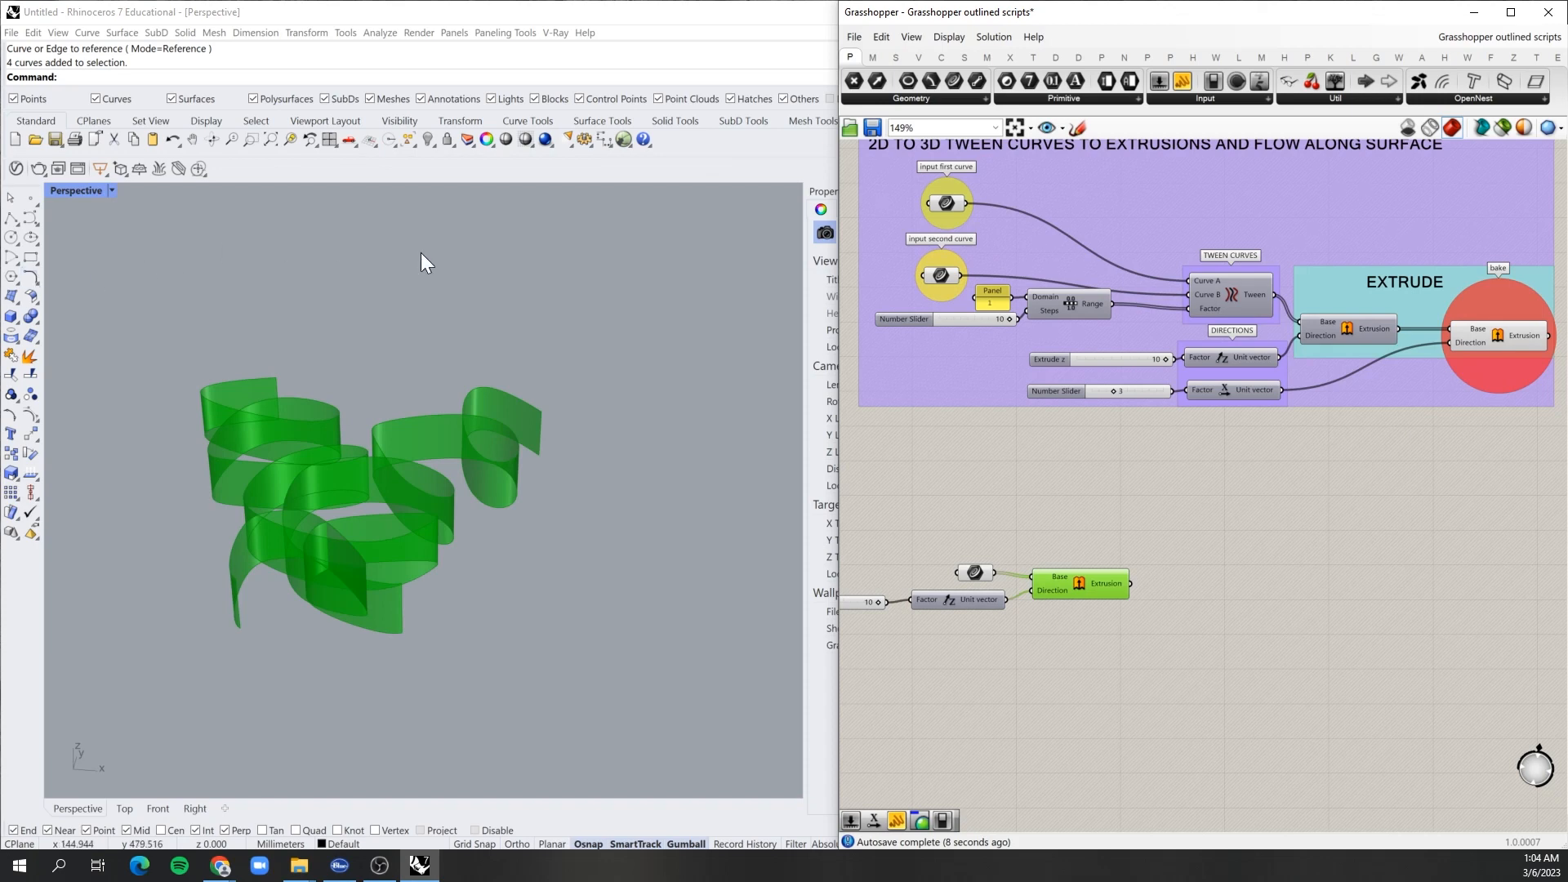
pyautogui.click(11, 218)
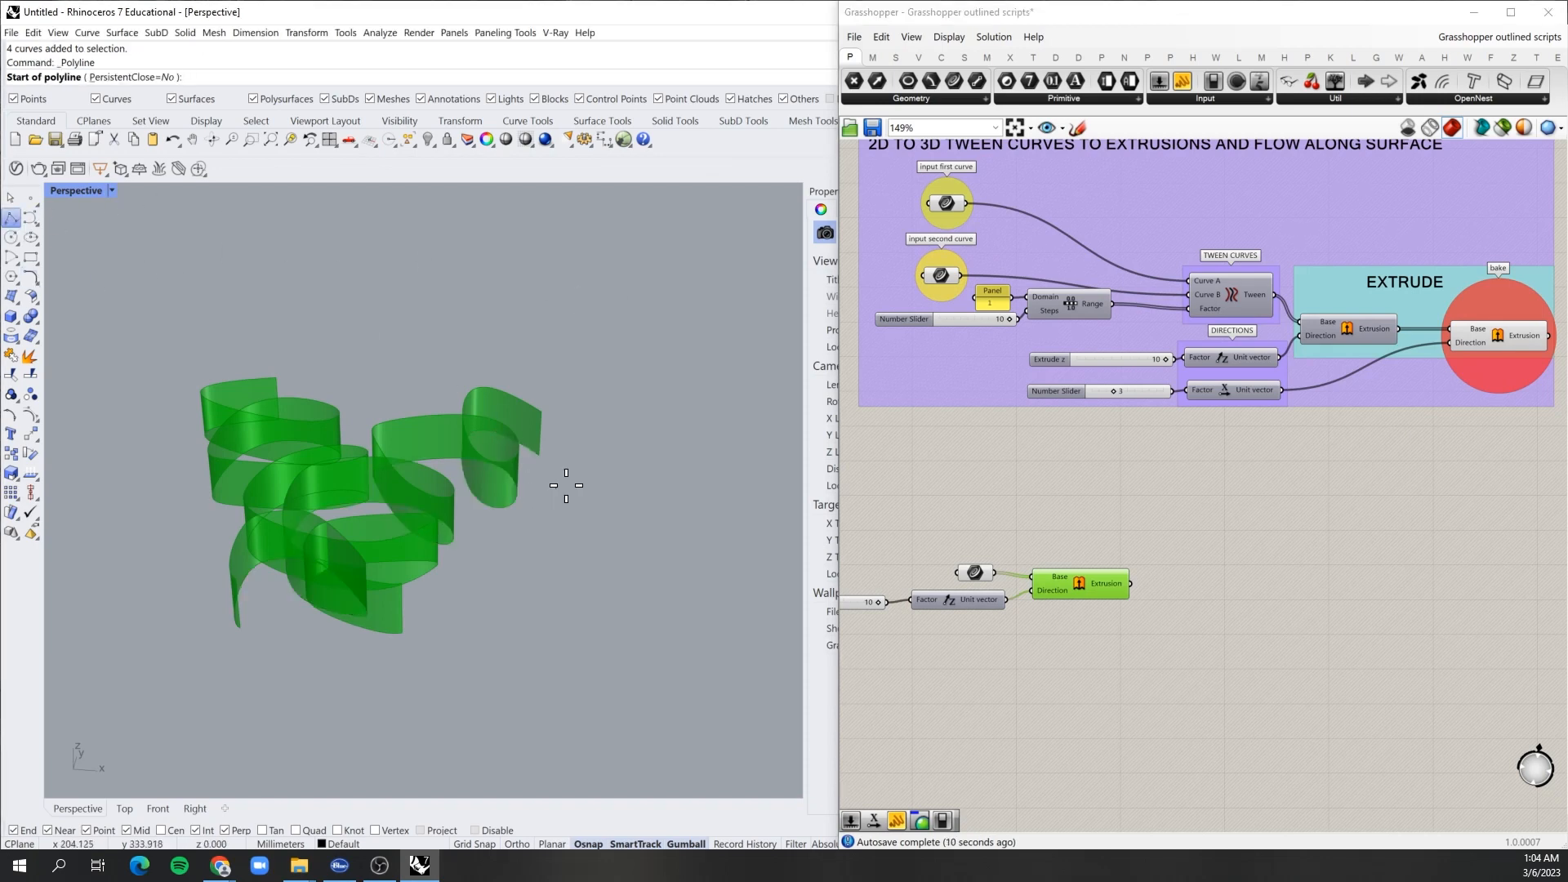
pyautogui.click(627, 420)
pyautogui.click(606, 693)
pyautogui.press('Return')
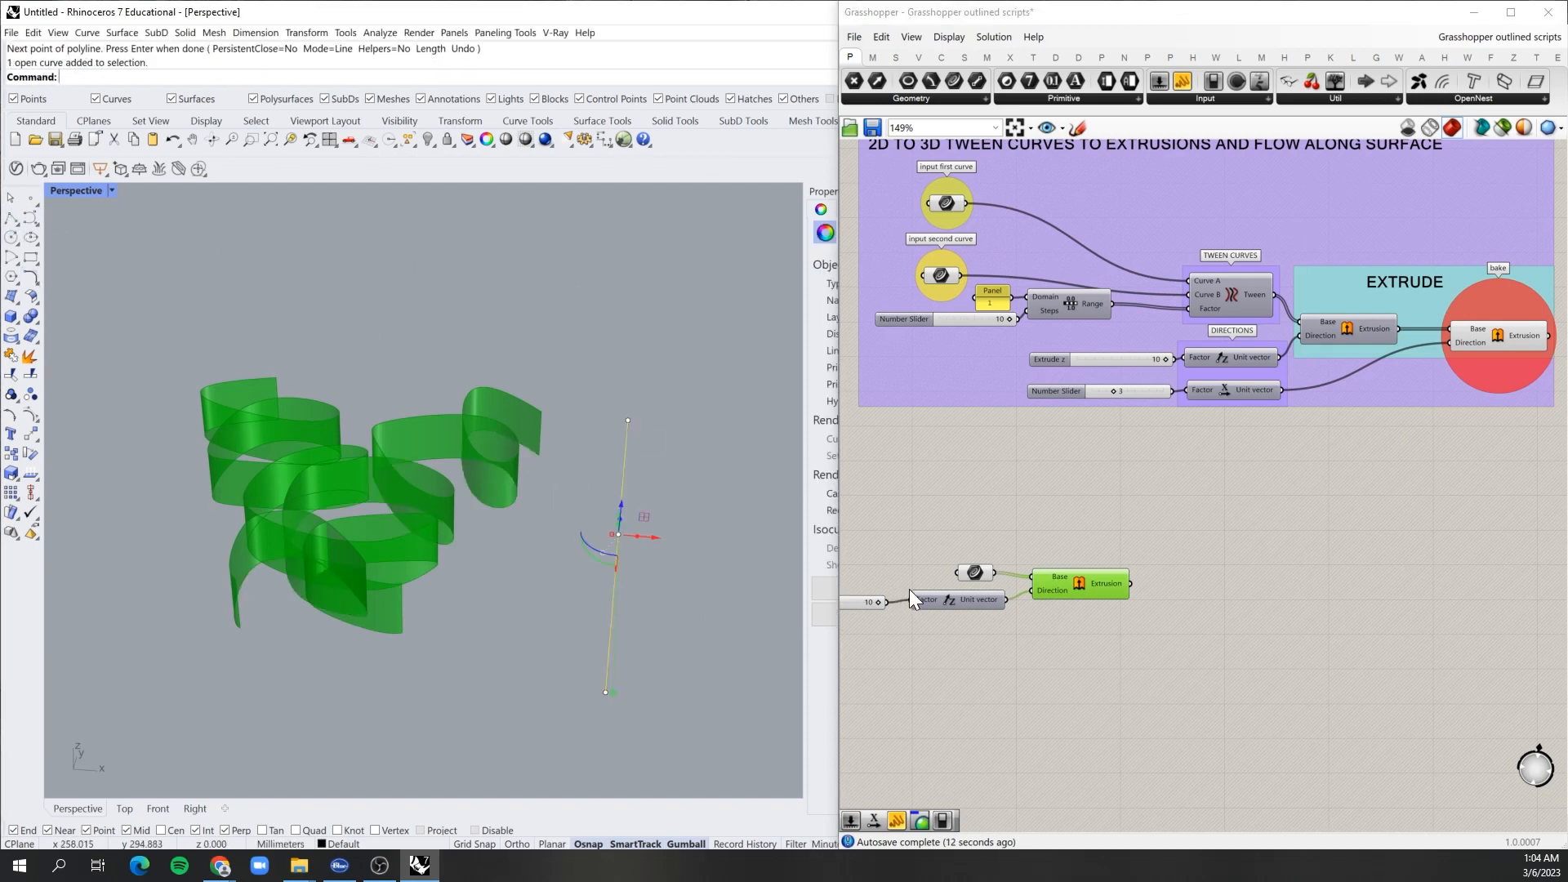
# Step: Set the newly drawn straight line as the single curve referenced by the Curve parameter feeding the extrusion
pyautogui.rightClick(982, 572)
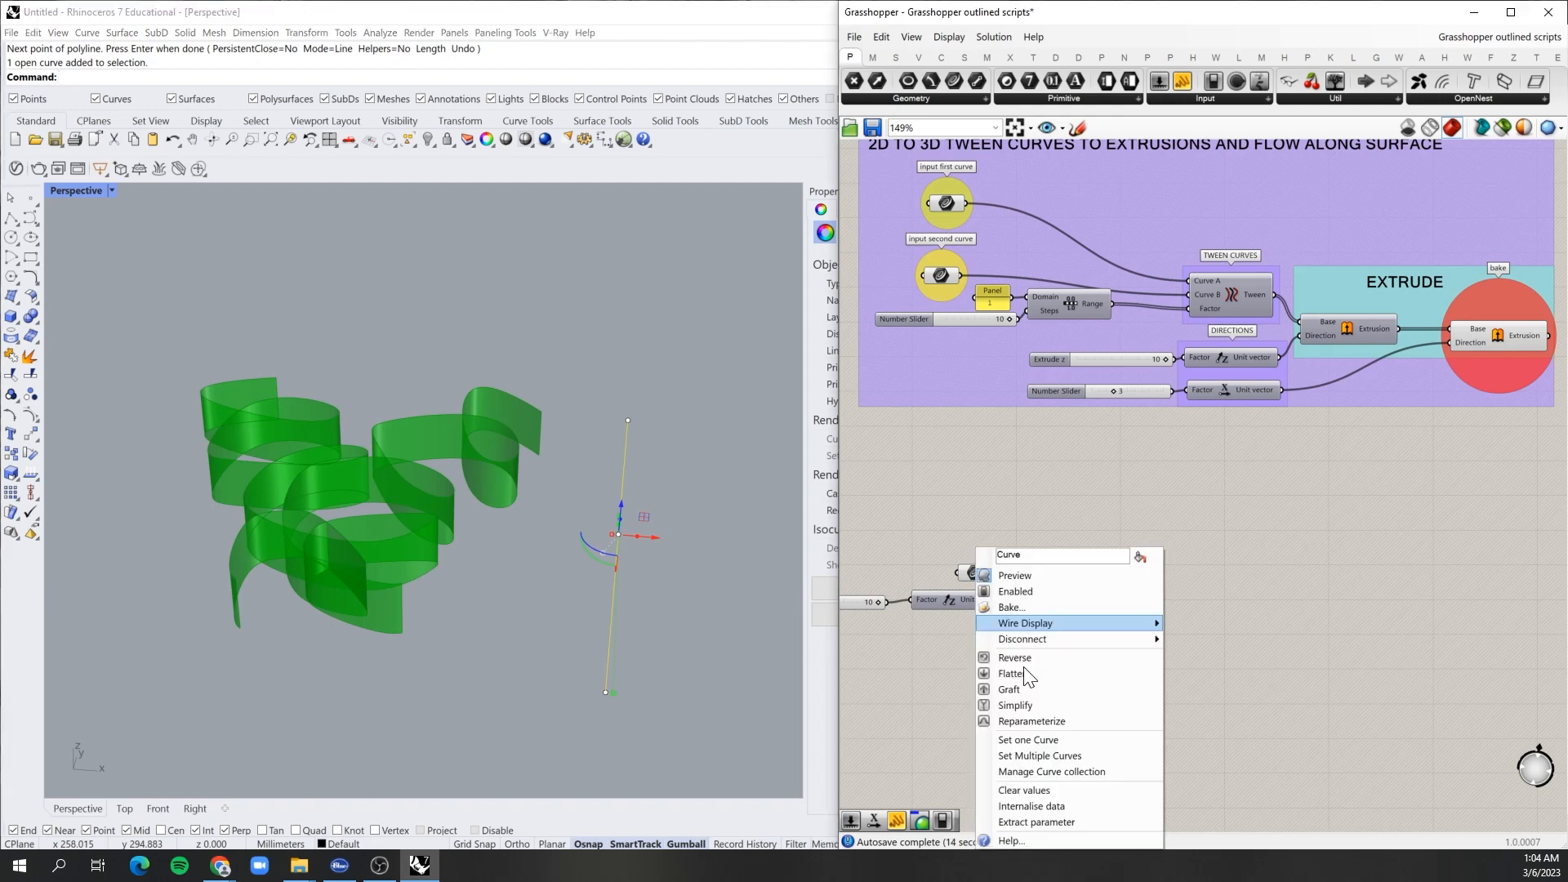
pyautogui.click(1058, 743)
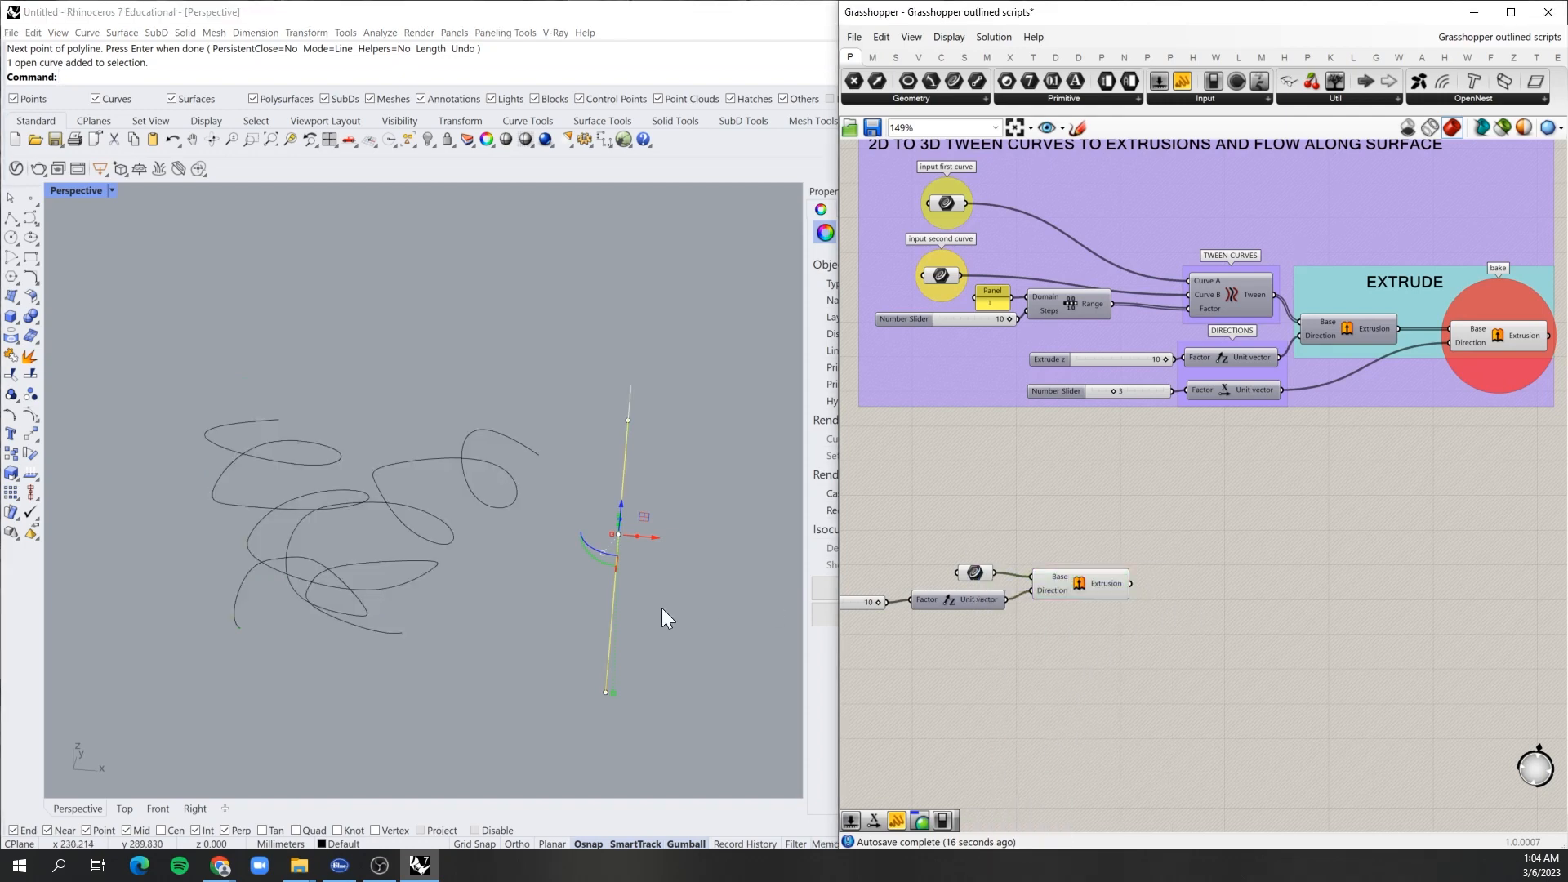
pyautogui.moveTo(662, 609)
pyautogui.mouseDown(button='right')
pyautogui.moveTo(585, 543)
pyautogui.moveTo(735, 601)
pyautogui.mouseUp(button='right')
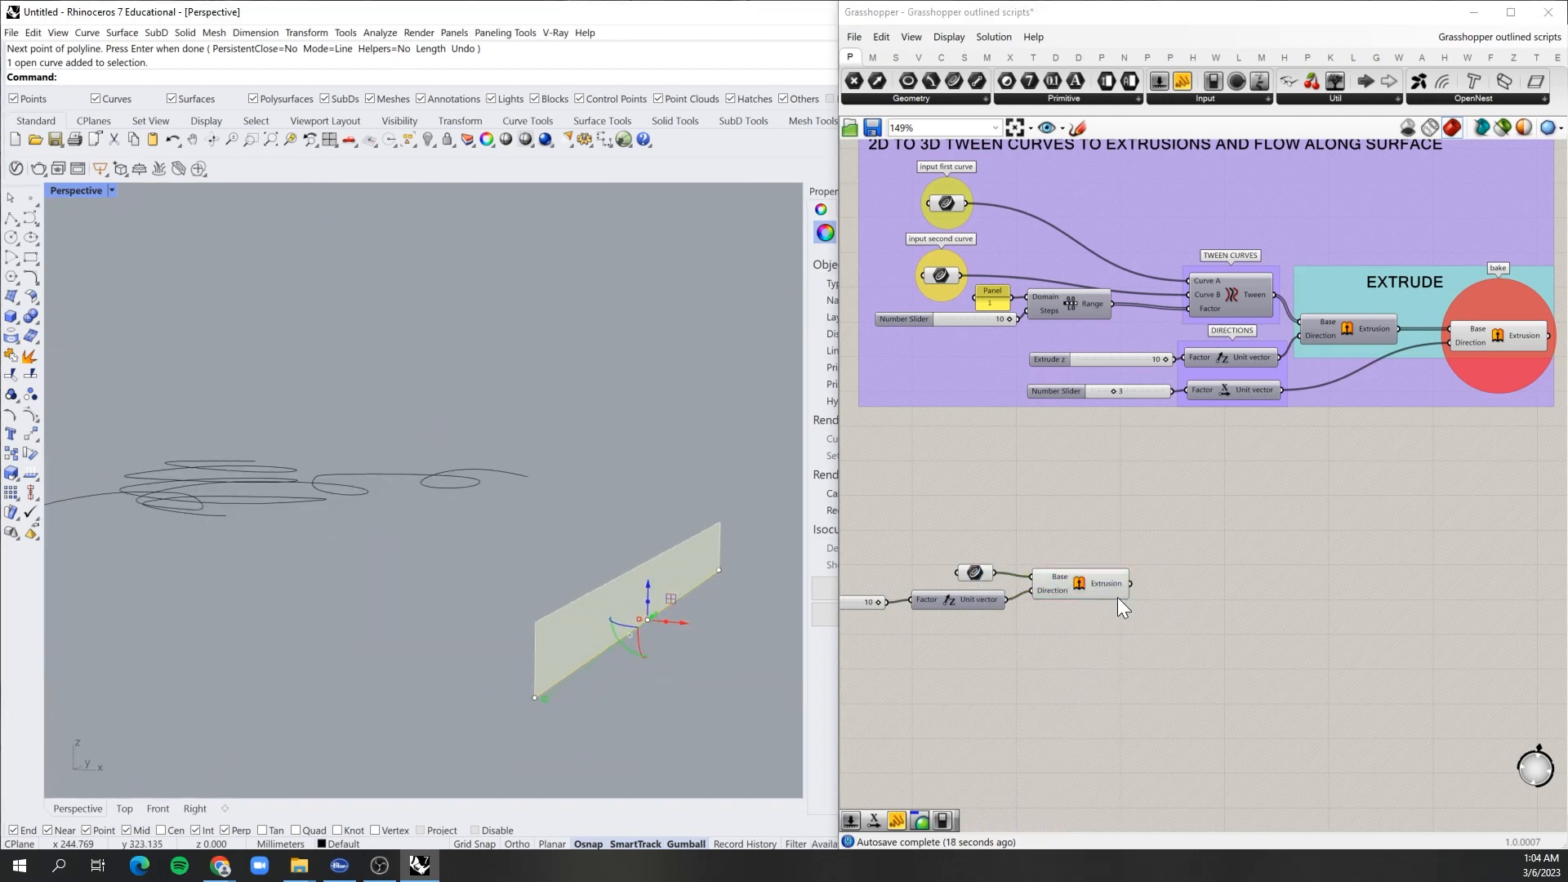
# Step: Add a second Extrude component after the first extrusion on the canvas
pyautogui.scroll(-3, 953, 522)
pyautogui.scroll(1, 1254, 560)
pyautogui.scroll(3, 1088, 537)
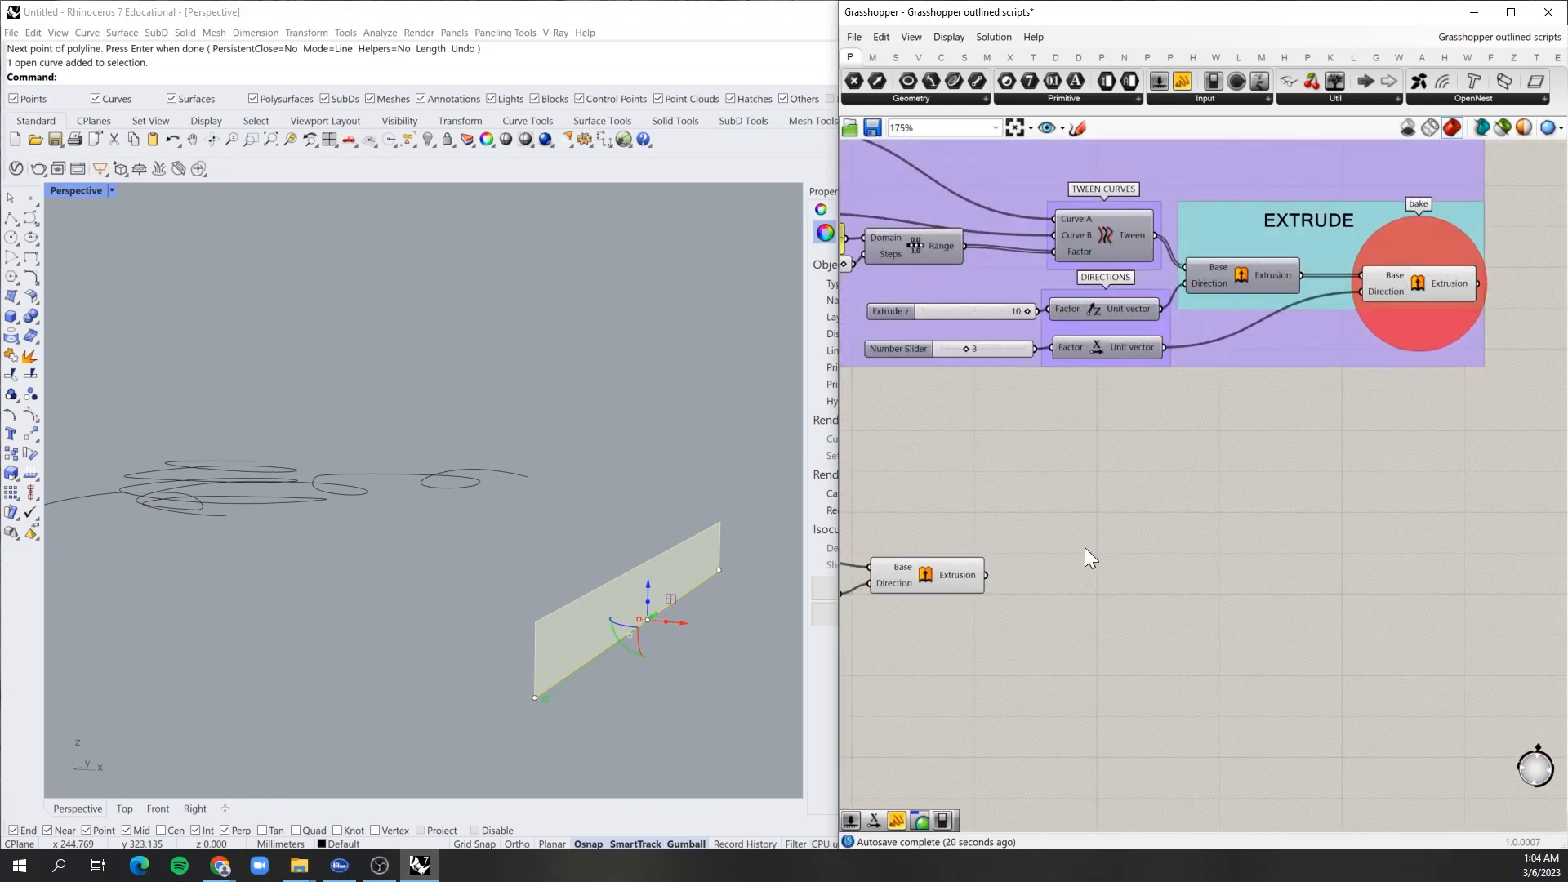
pyautogui.doubleClick(1086, 548)
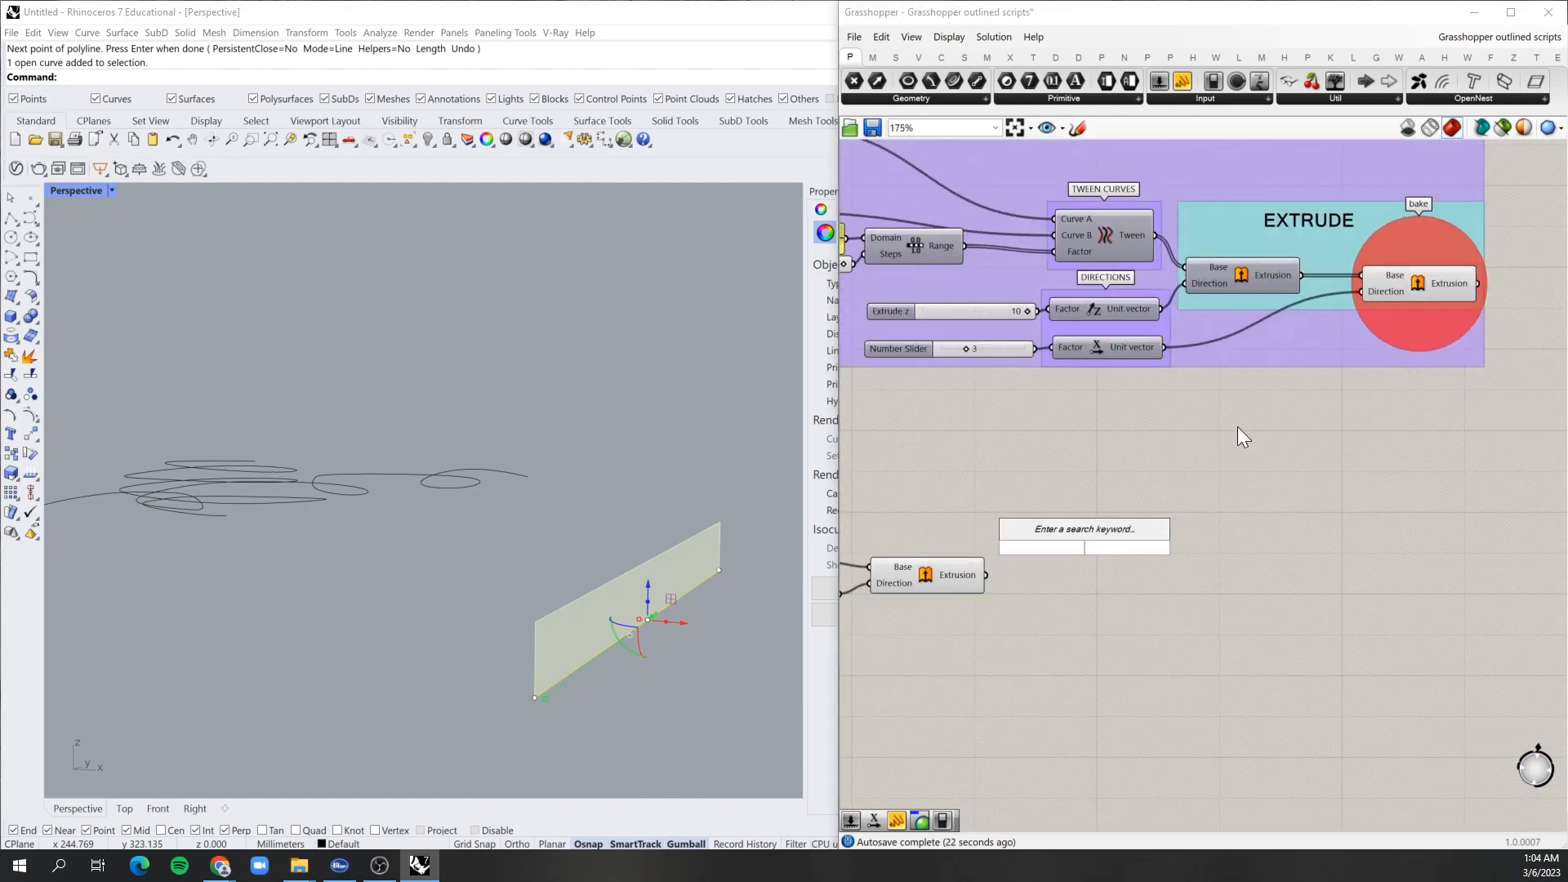
pyautogui.write('EXTRUDE')
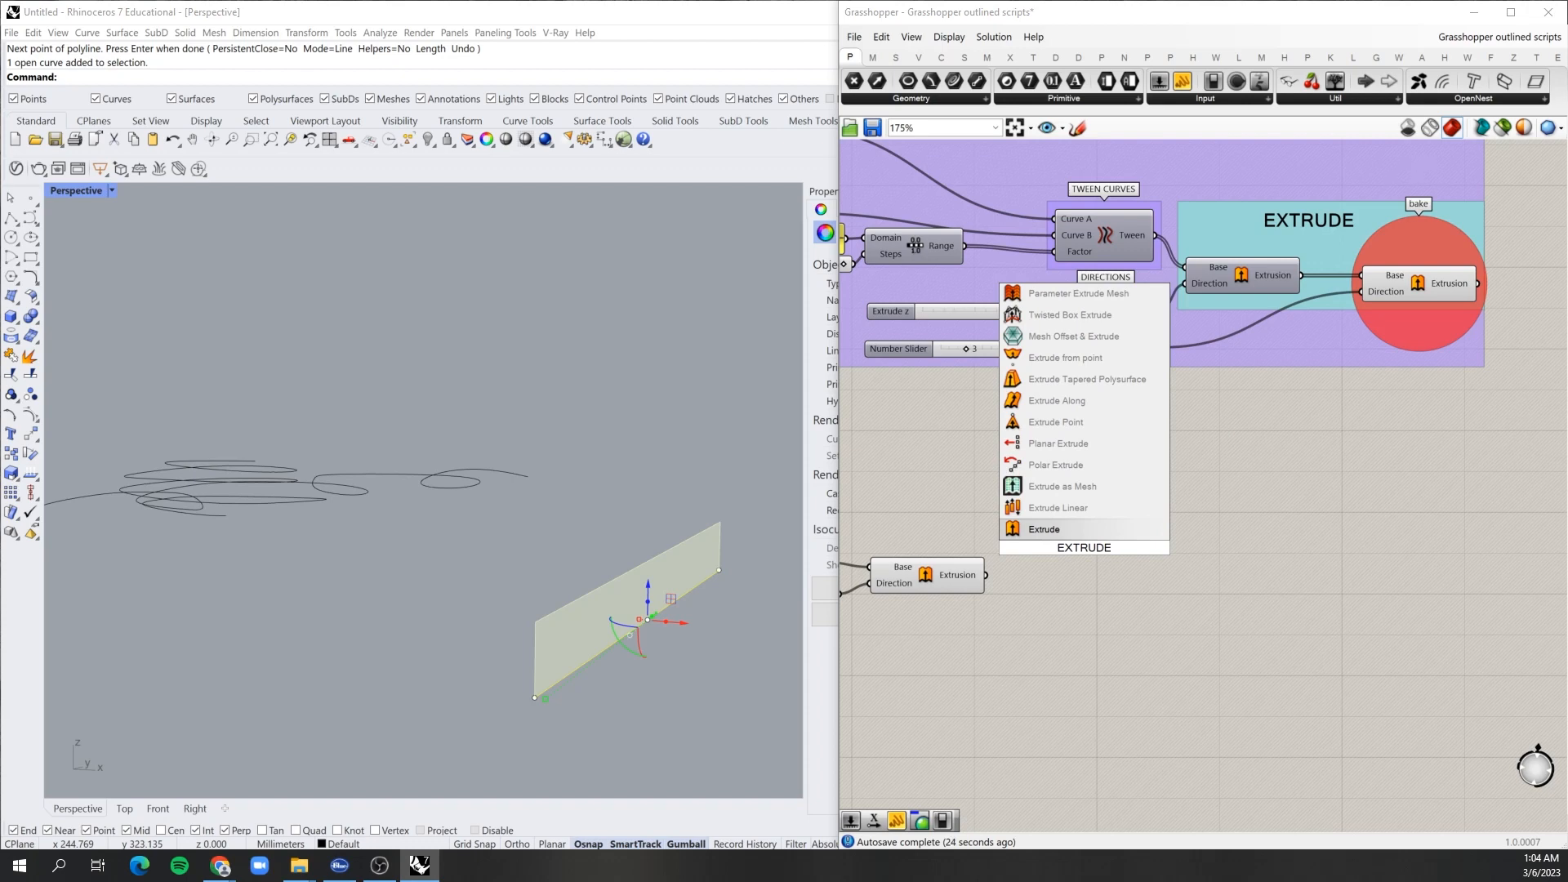
pyautogui.press('Return')
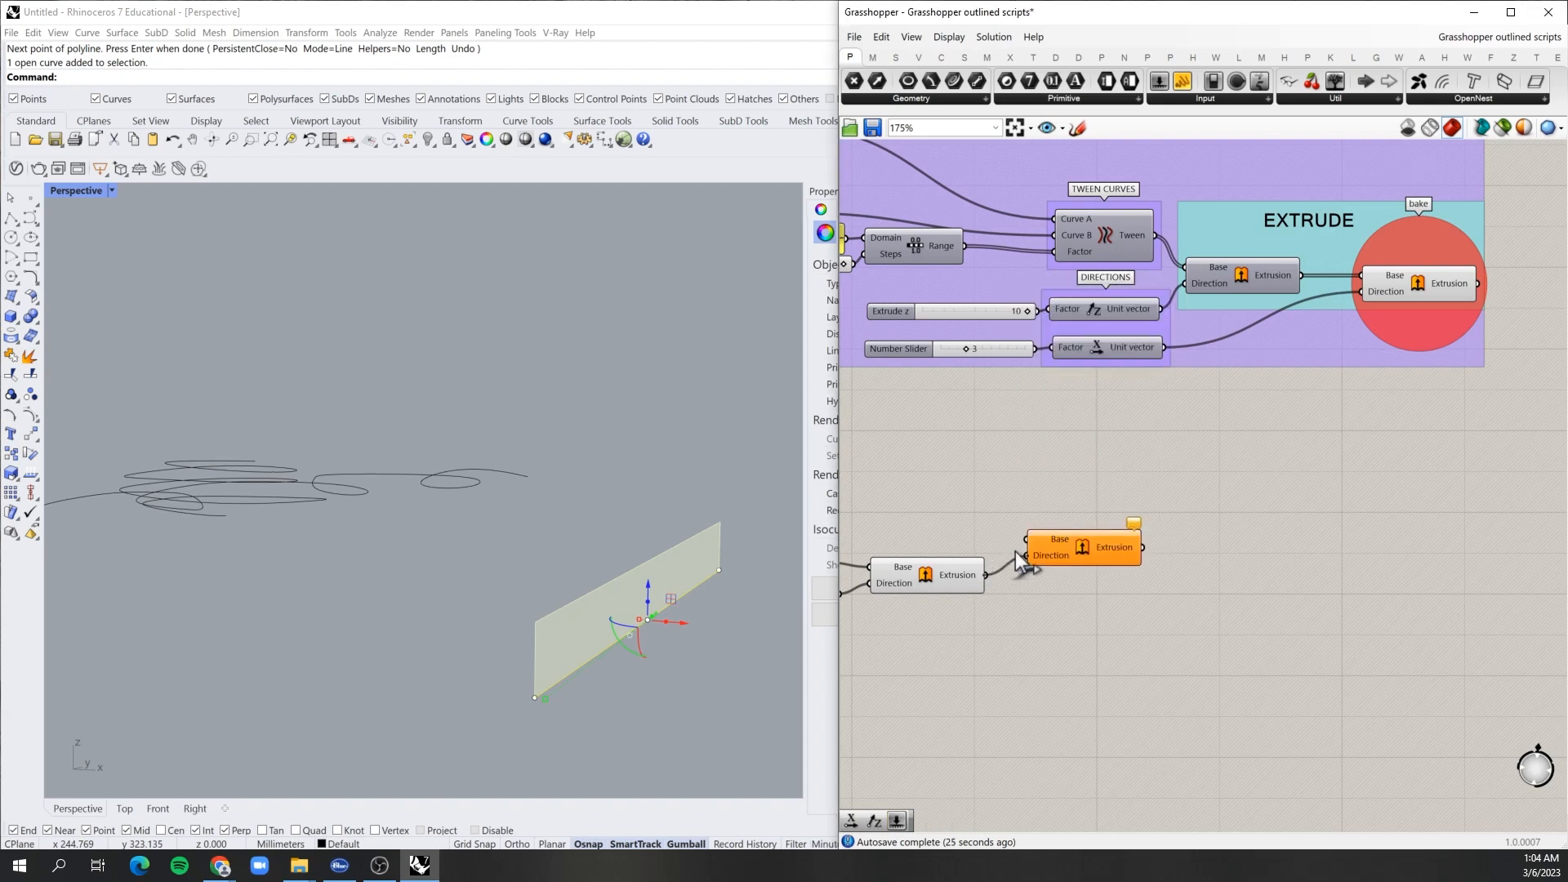
# Step: Reposition the second Extrude component, add a Unit X vector below the first extrusion, and connect it to the second Extrude's Direction input
pyautogui.moveTo(1022, 542); pyautogui.dragTo(1103, 592)
pyautogui.doubleClick(909, 703)
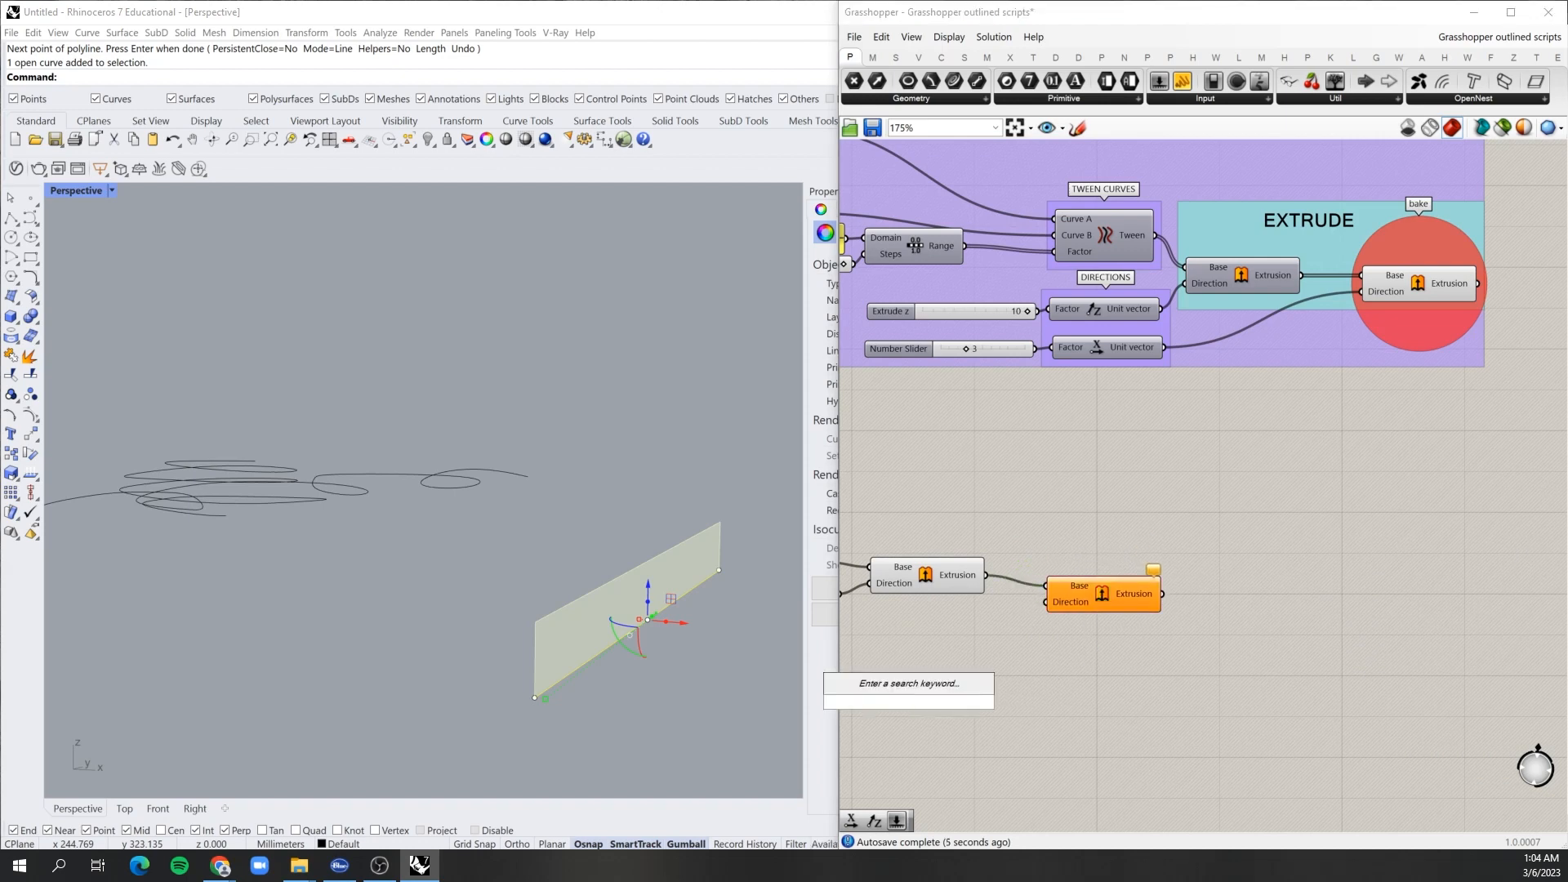
pyautogui.write('UNIT')
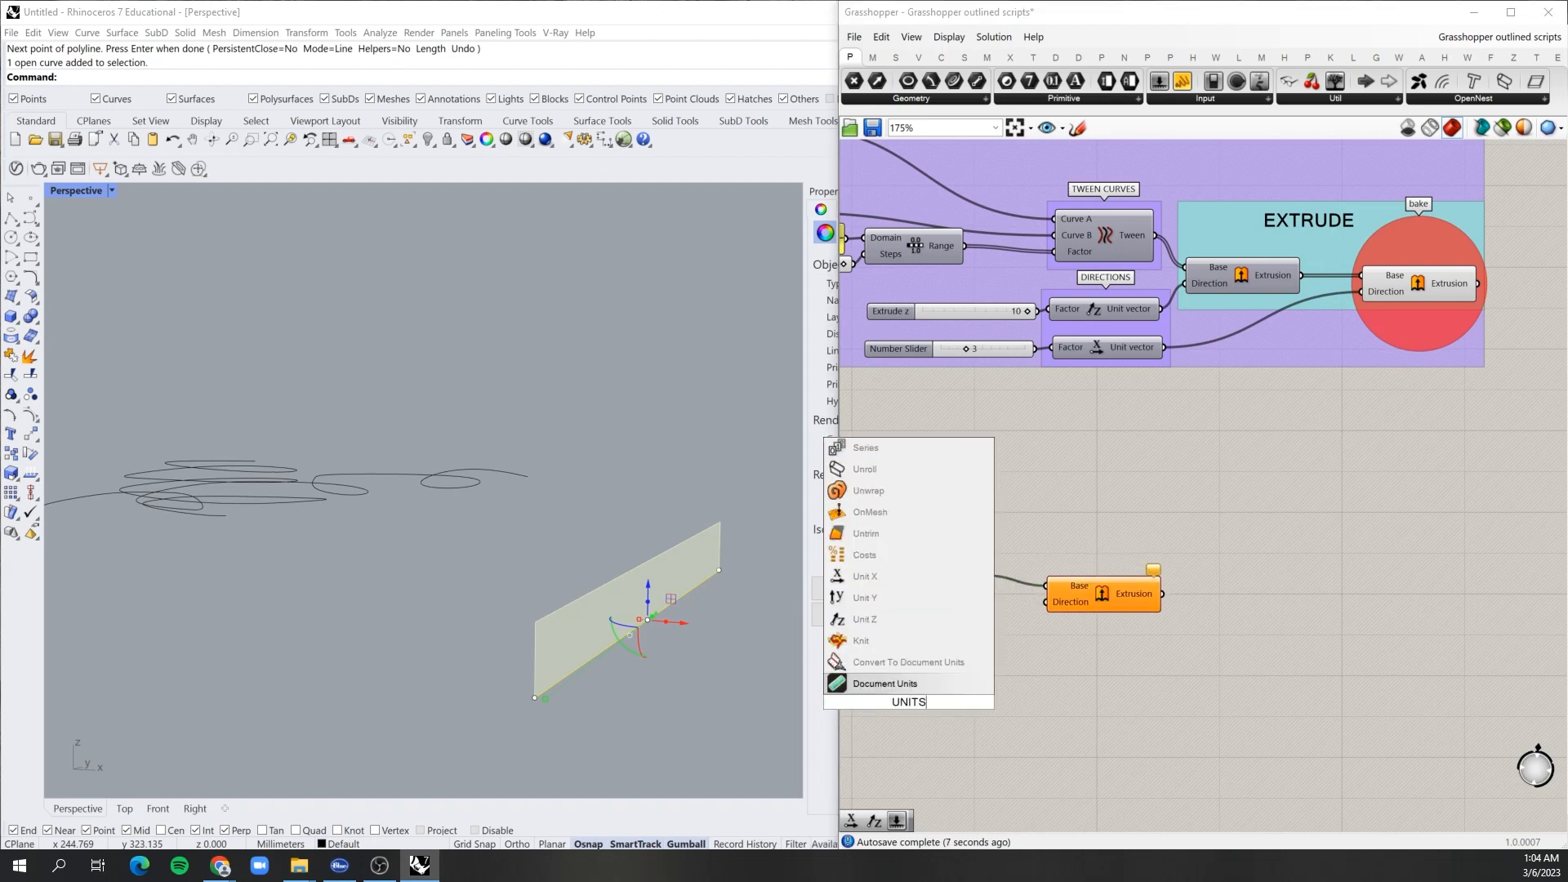
pyautogui.write('X')
pyautogui.press('Return')
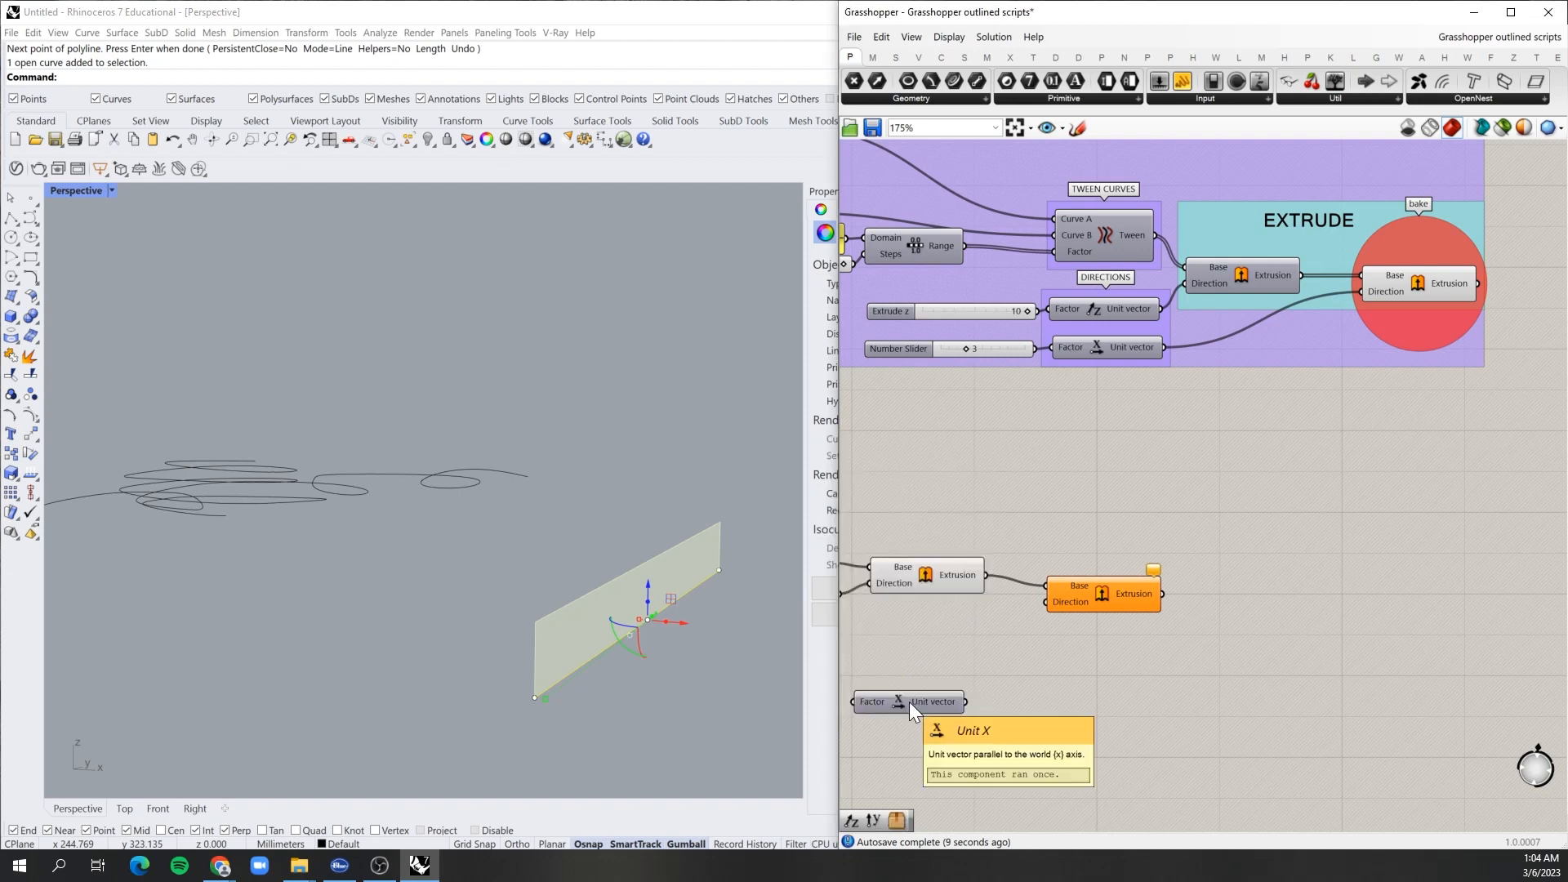
pyautogui.moveTo(921, 691); pyautogui.dragTo(952, 613)
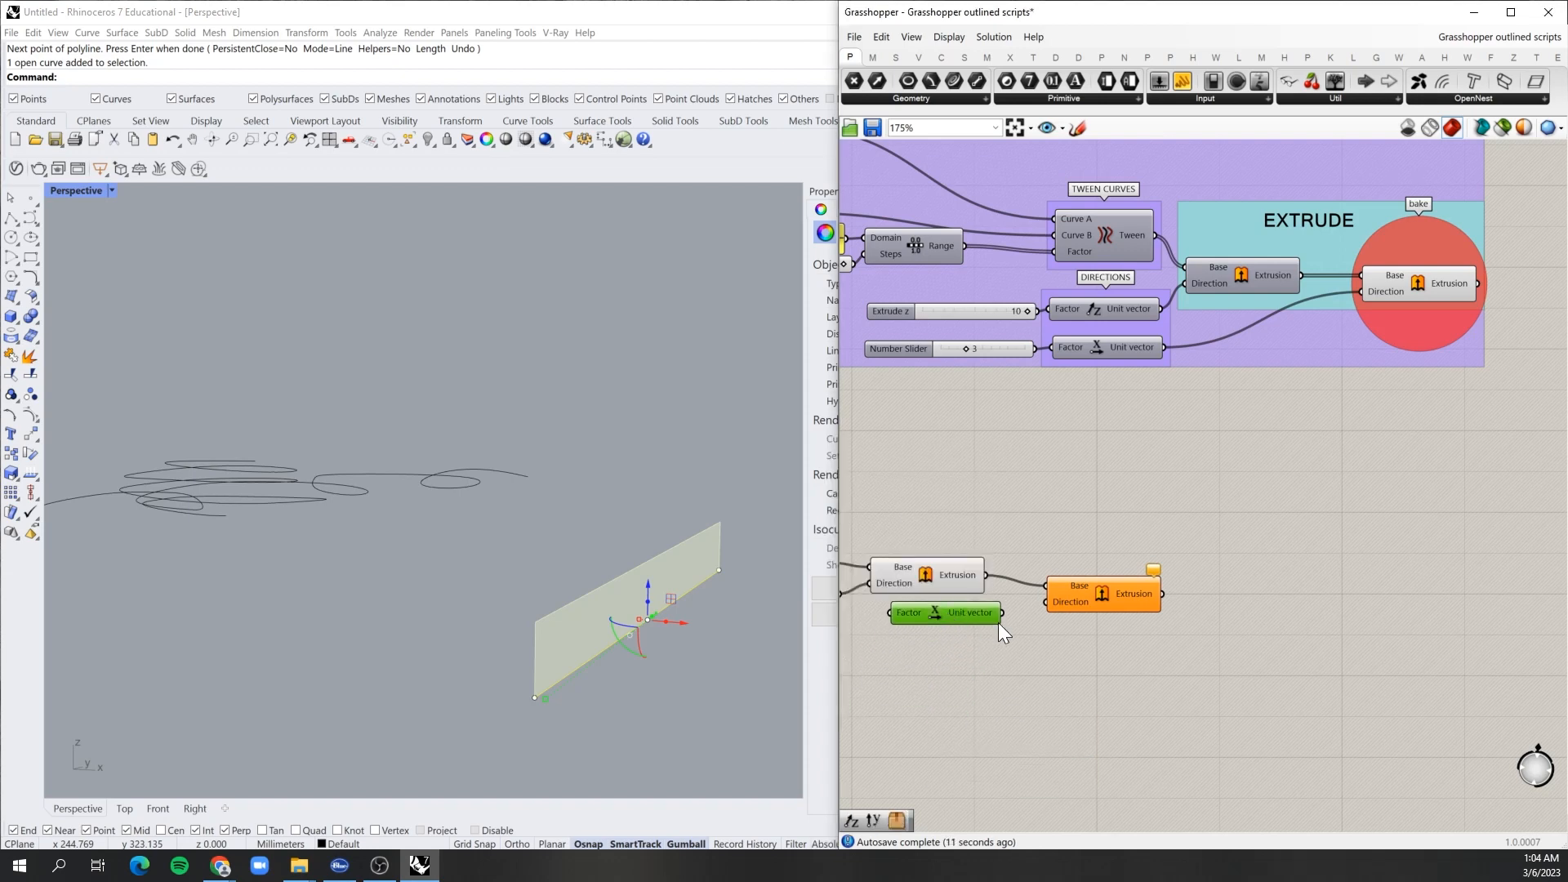
pyautogui.moveTo(1044, 602); pyautogui.dragTo(1046, 603)
# Step: Try driving the Unit X vector's Factor input with the existing number slider set to 10
pyautogui.scroll(-3, 1176, 618)
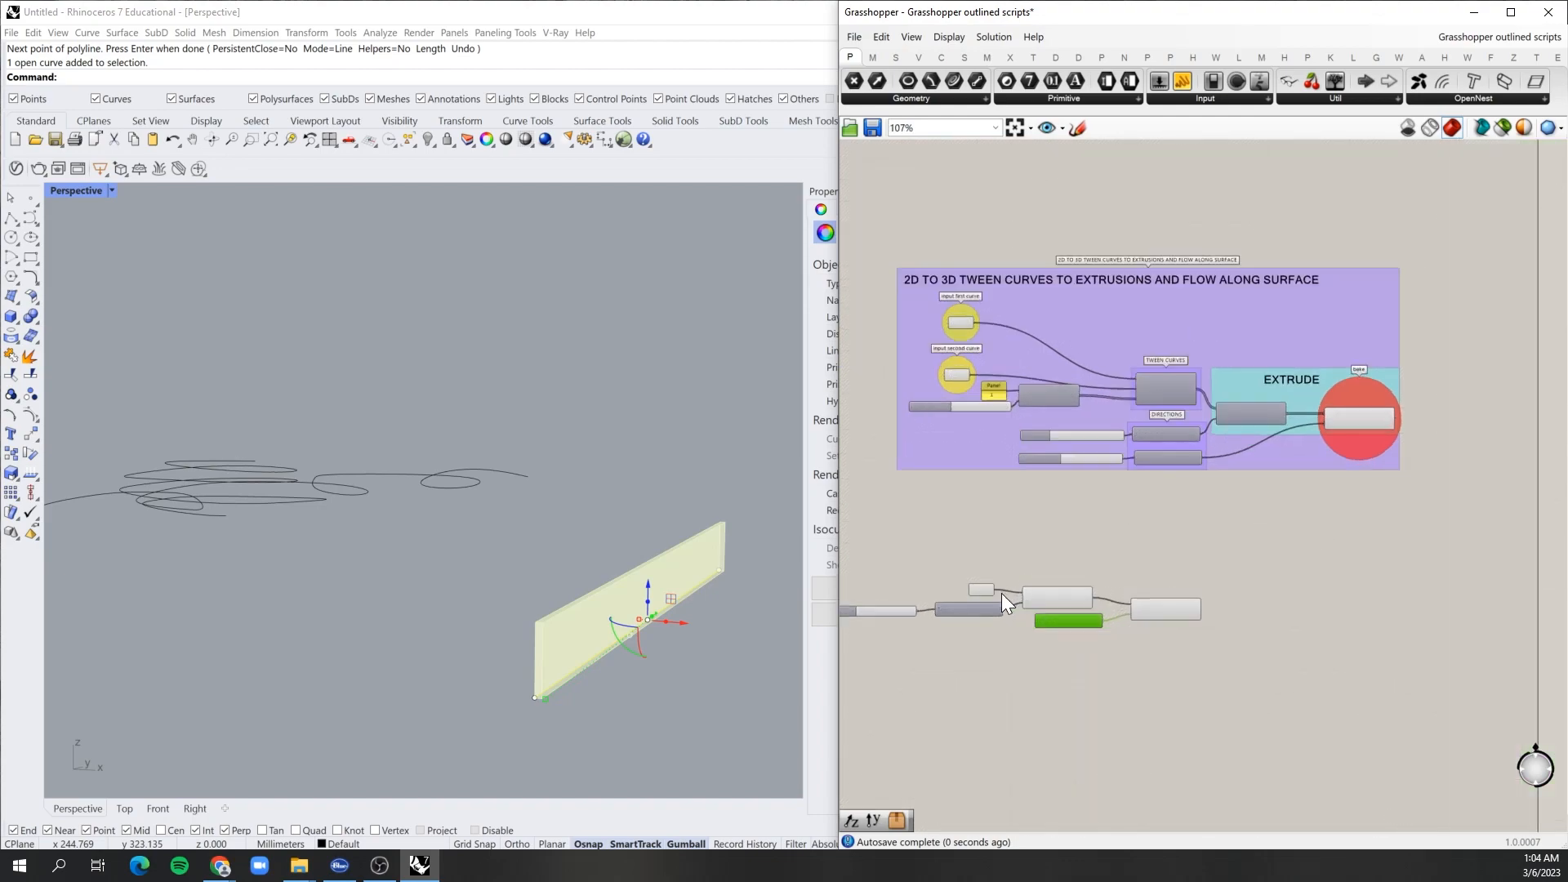
pyautogui.scroll(3, 1002, 593)
pyautogui.scroll(-3, 883, 607)
pyautogui.scroll(3, 954, 637)
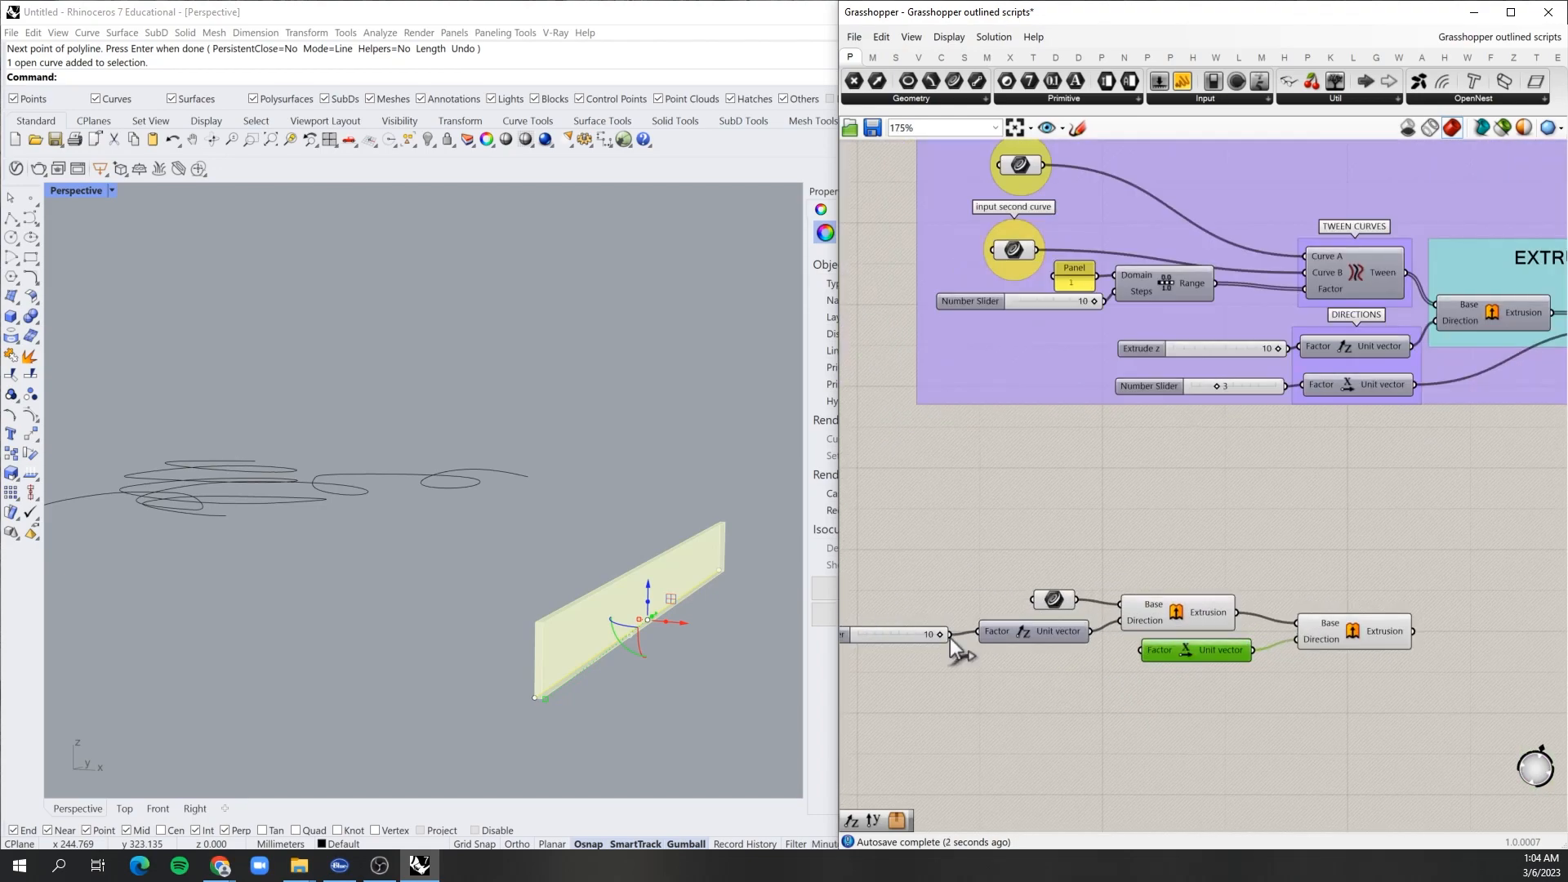
pyautogui.moveTo(949, 638); pyautogui.dragTo(1150, 656)
pyautogui.click(1091, 723)
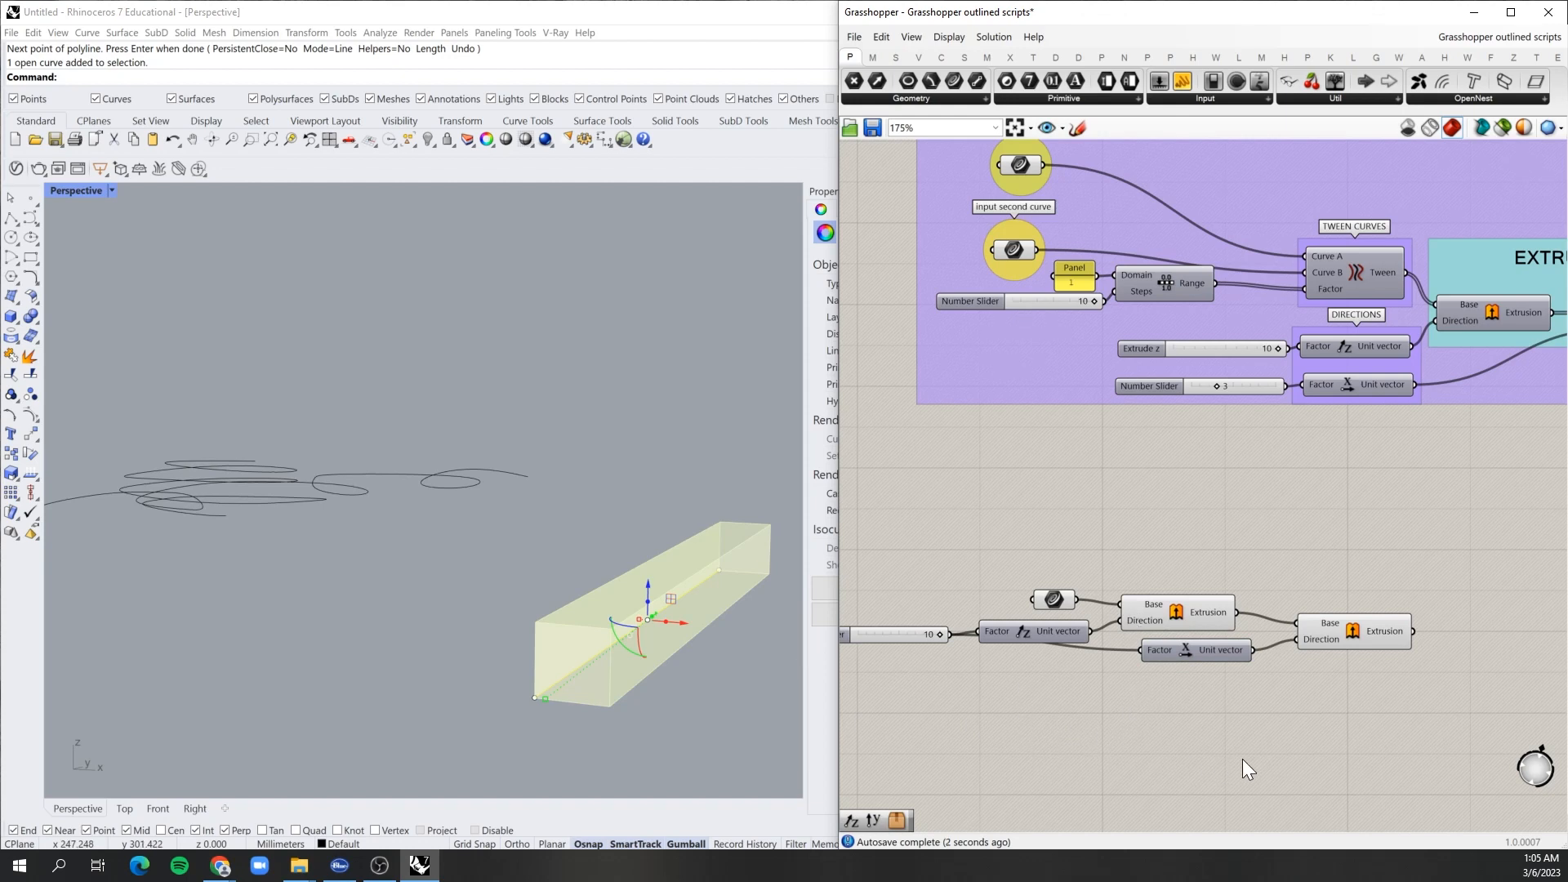
pyautogui.hotkey('ctrl', 'z')
# Step: Add a number slider with the value 5 and connect it to the Unit X vector's Factor input
pyautogui.doubleClick(1085, 703)
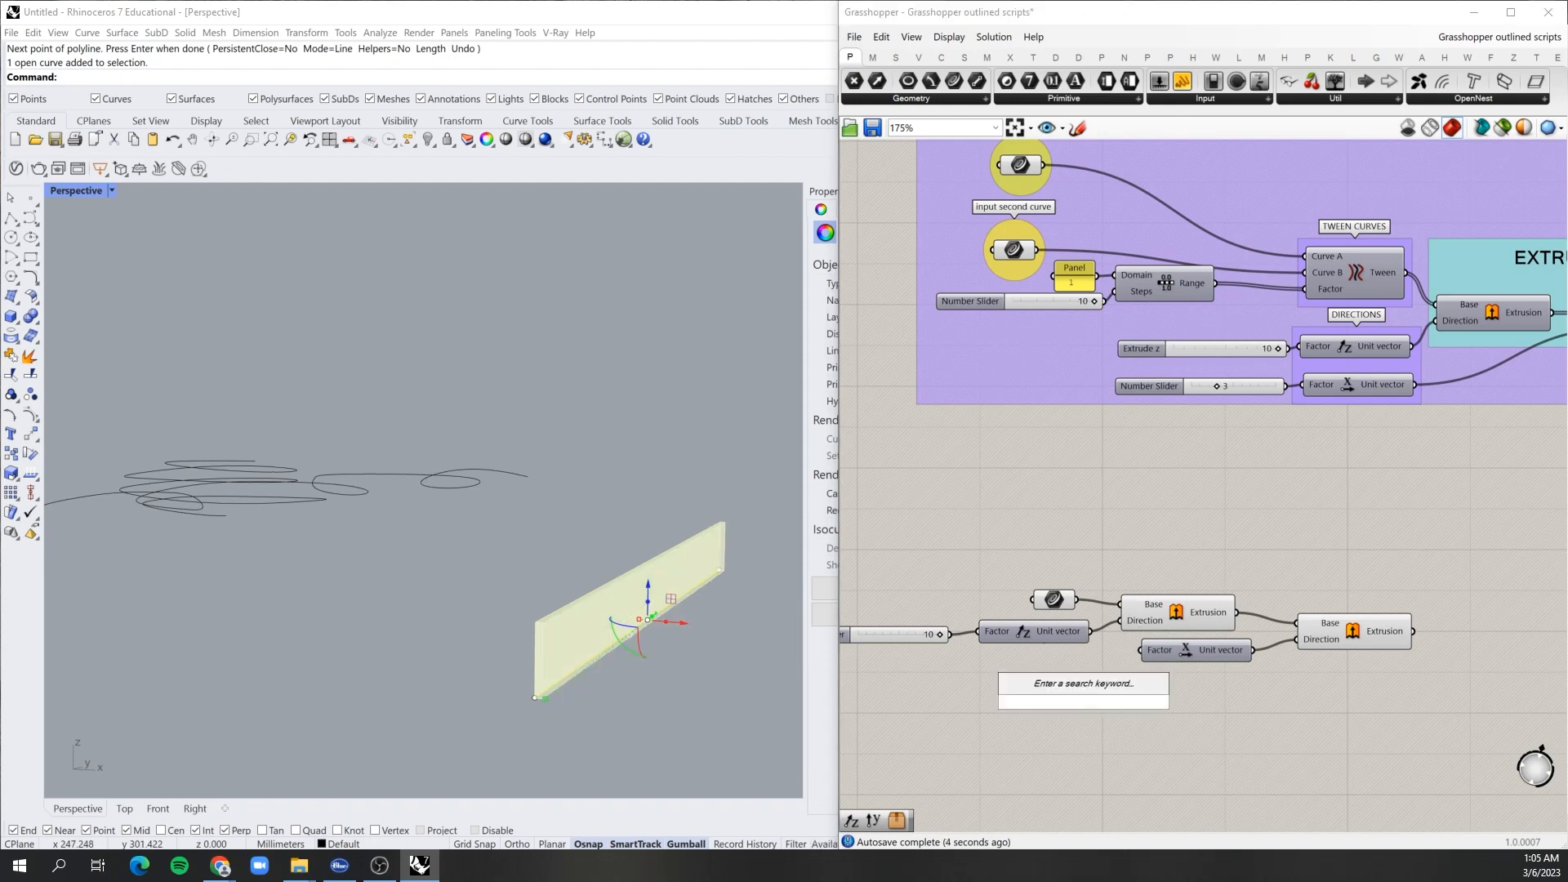
pyautogui.write('5')
pyautogui.press('Return')
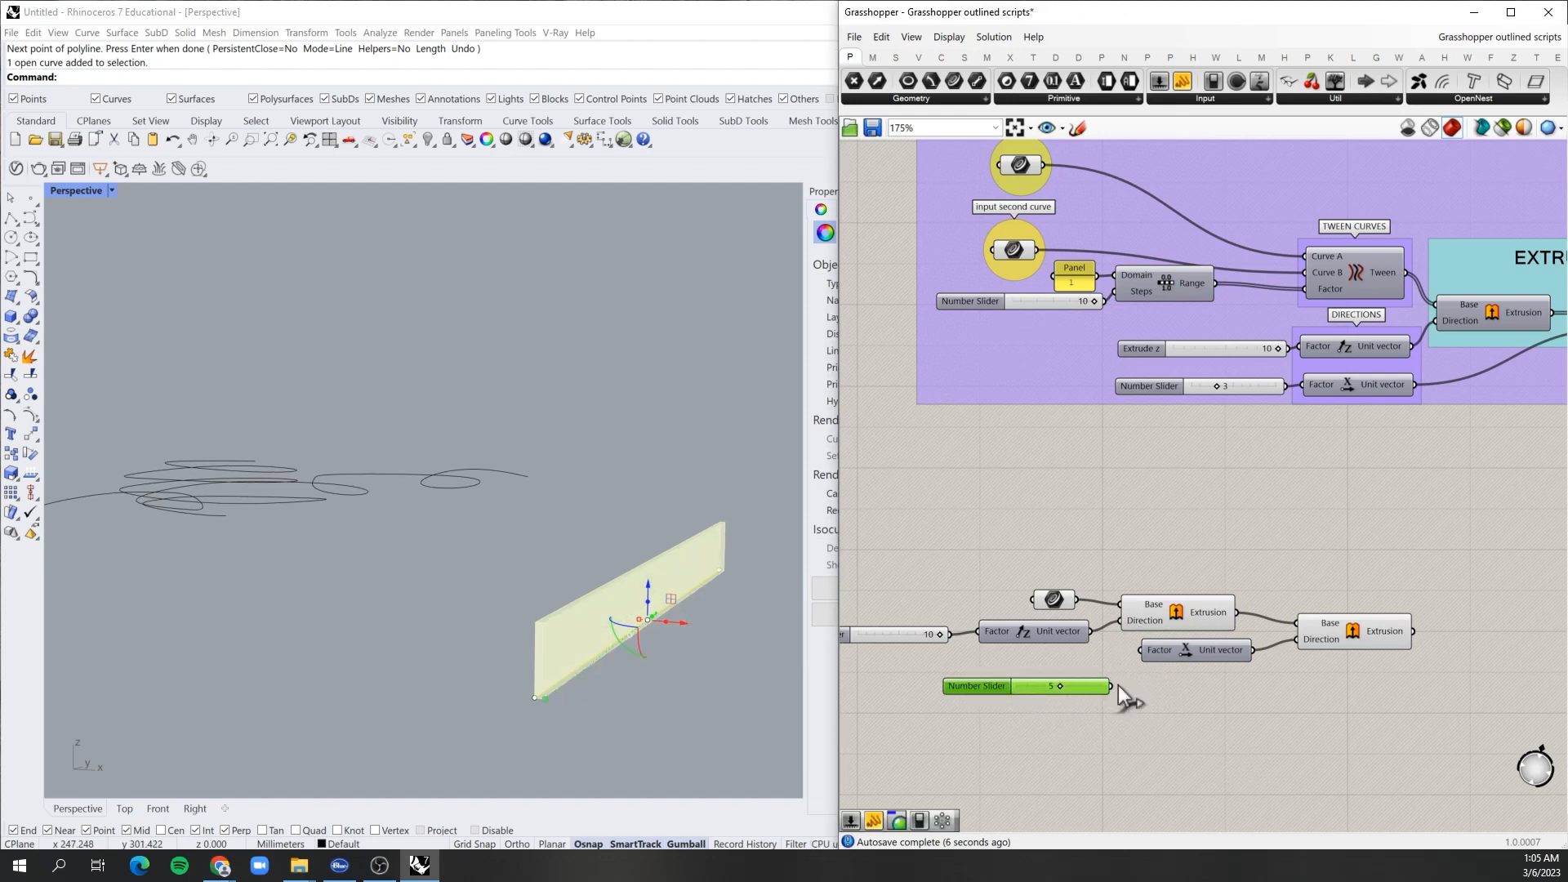
pyautogui.moveTo(1135, 660); pyautogui.dragTo(1141, 651)
# Step: Try removing the wire between the Unit X vector and the second Extrude's Direction input, and restore the connection
pyautogui.scroll(-2, 982, 644)
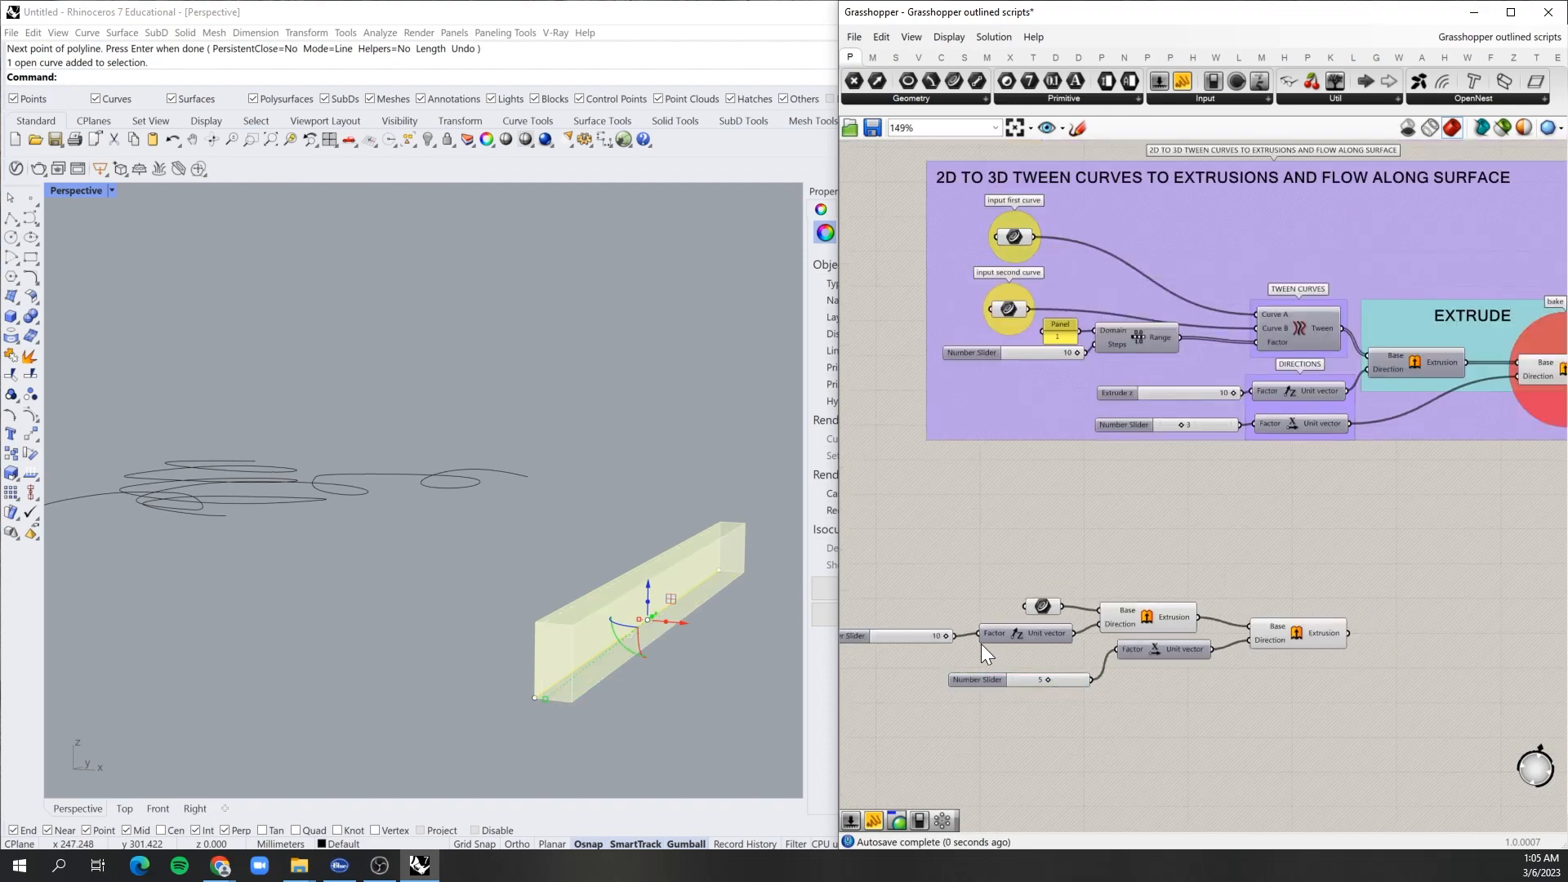
pyautogui.scroll(-3, 1213, 640)
pyautogui.scroll(2, 1360, 603)
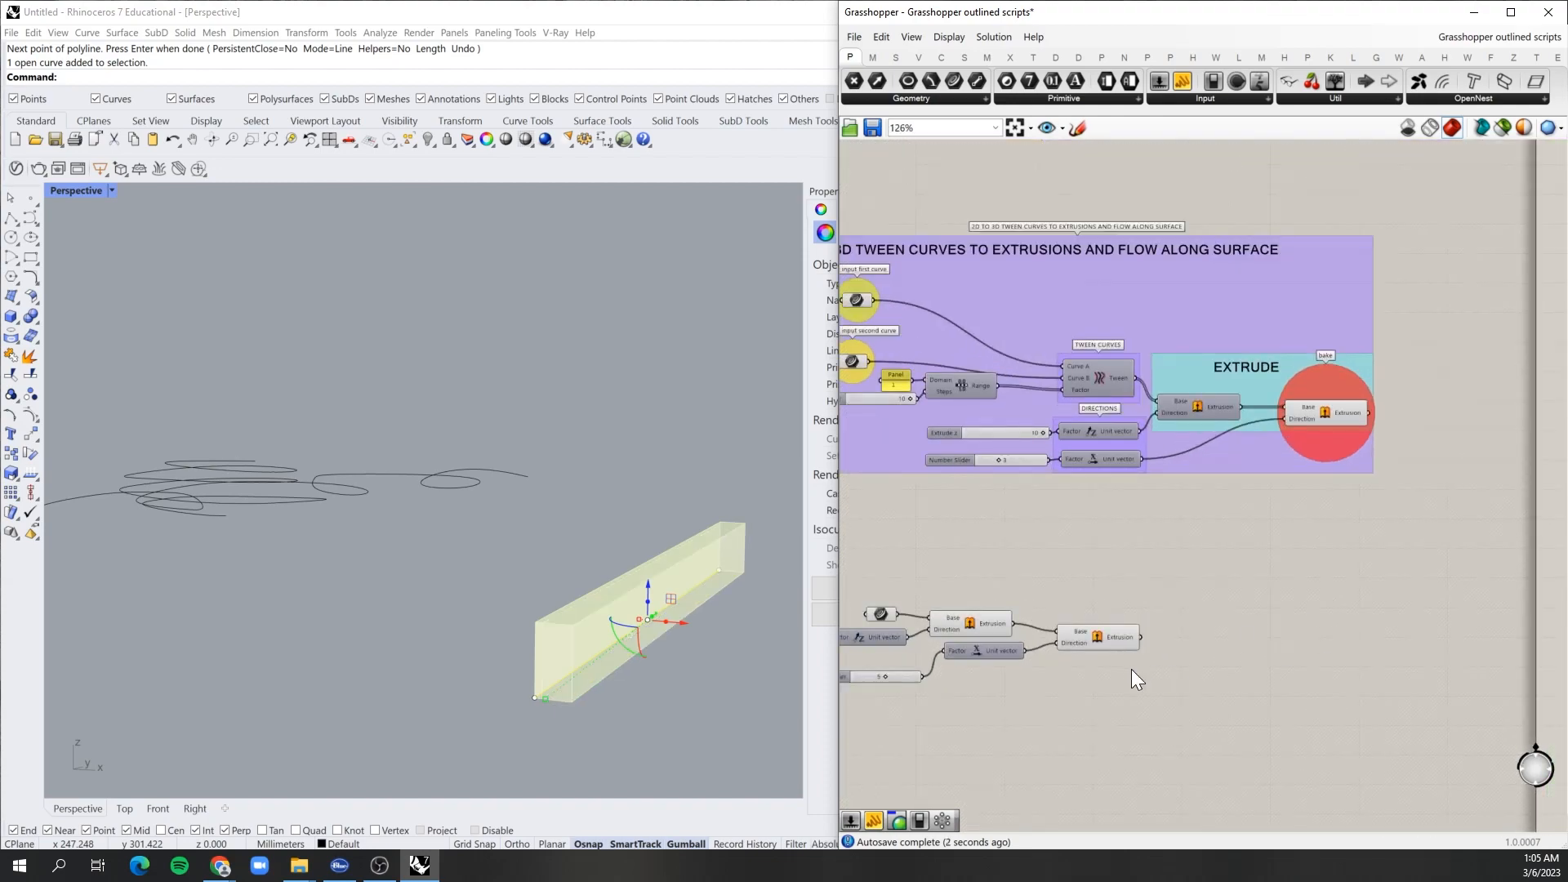
pyautogui.scroll(4, 911, 626)
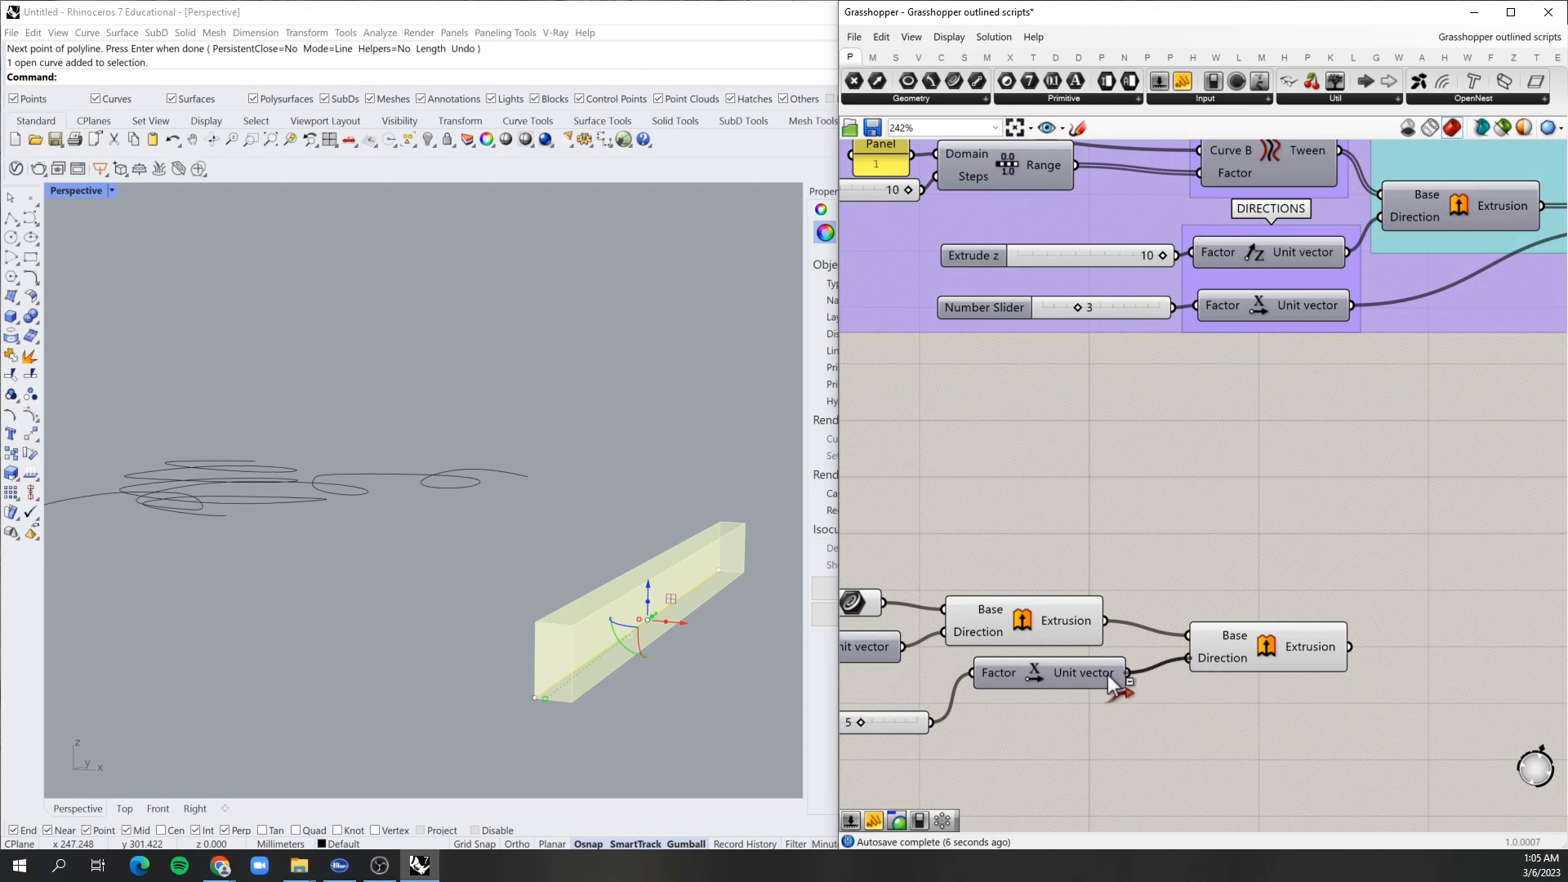
pyautogui.keyDown('ctrl'); pyautogui.moveTo(1120, 674); pyautogui.dragTo(1124, 677); pyautogui.keyUp('ctrl')
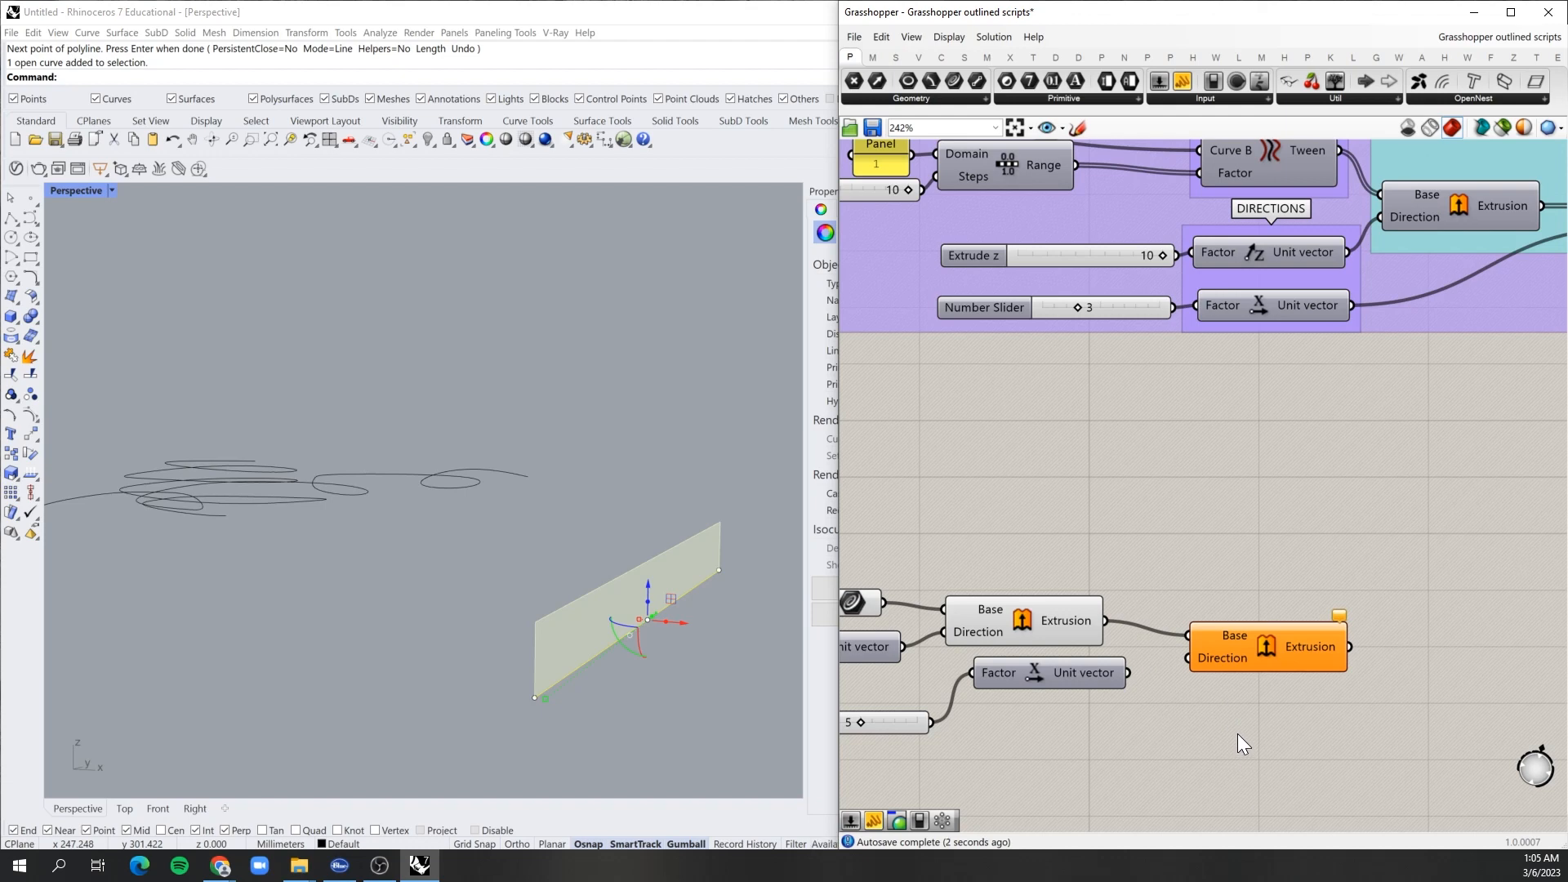
pyautogui.hotkey('ctrl', 'z')
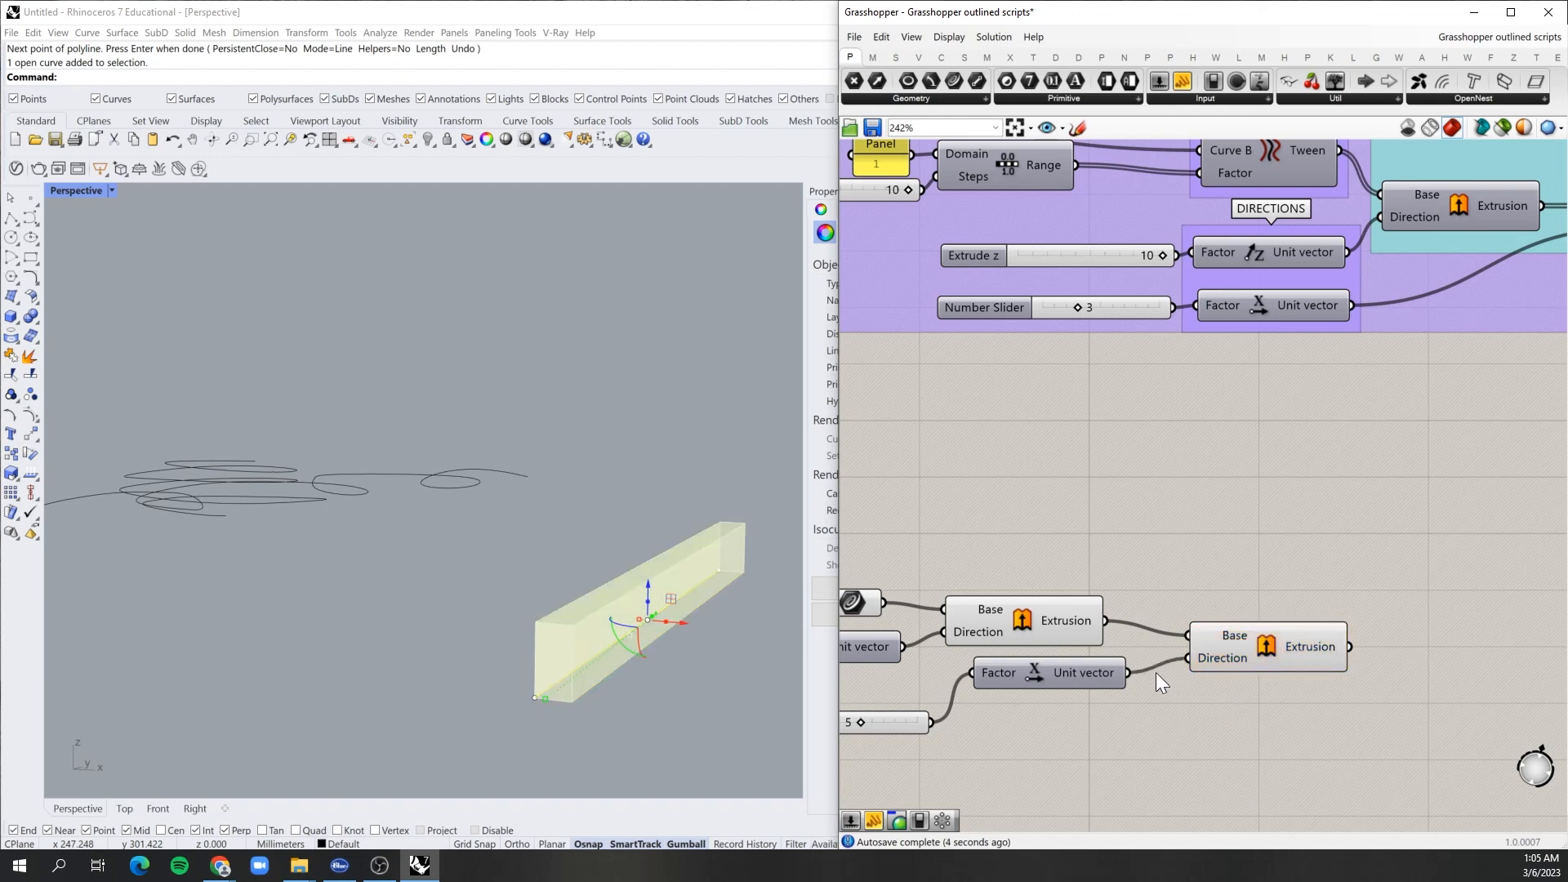
pyautogui.keyDown('shift'); pyautogui.moveTo(1130, 673); pyautogui.dragTo(1189, 658); pyautogui.keyUp('shift')
pyautogui.rightClick(1204, 658)
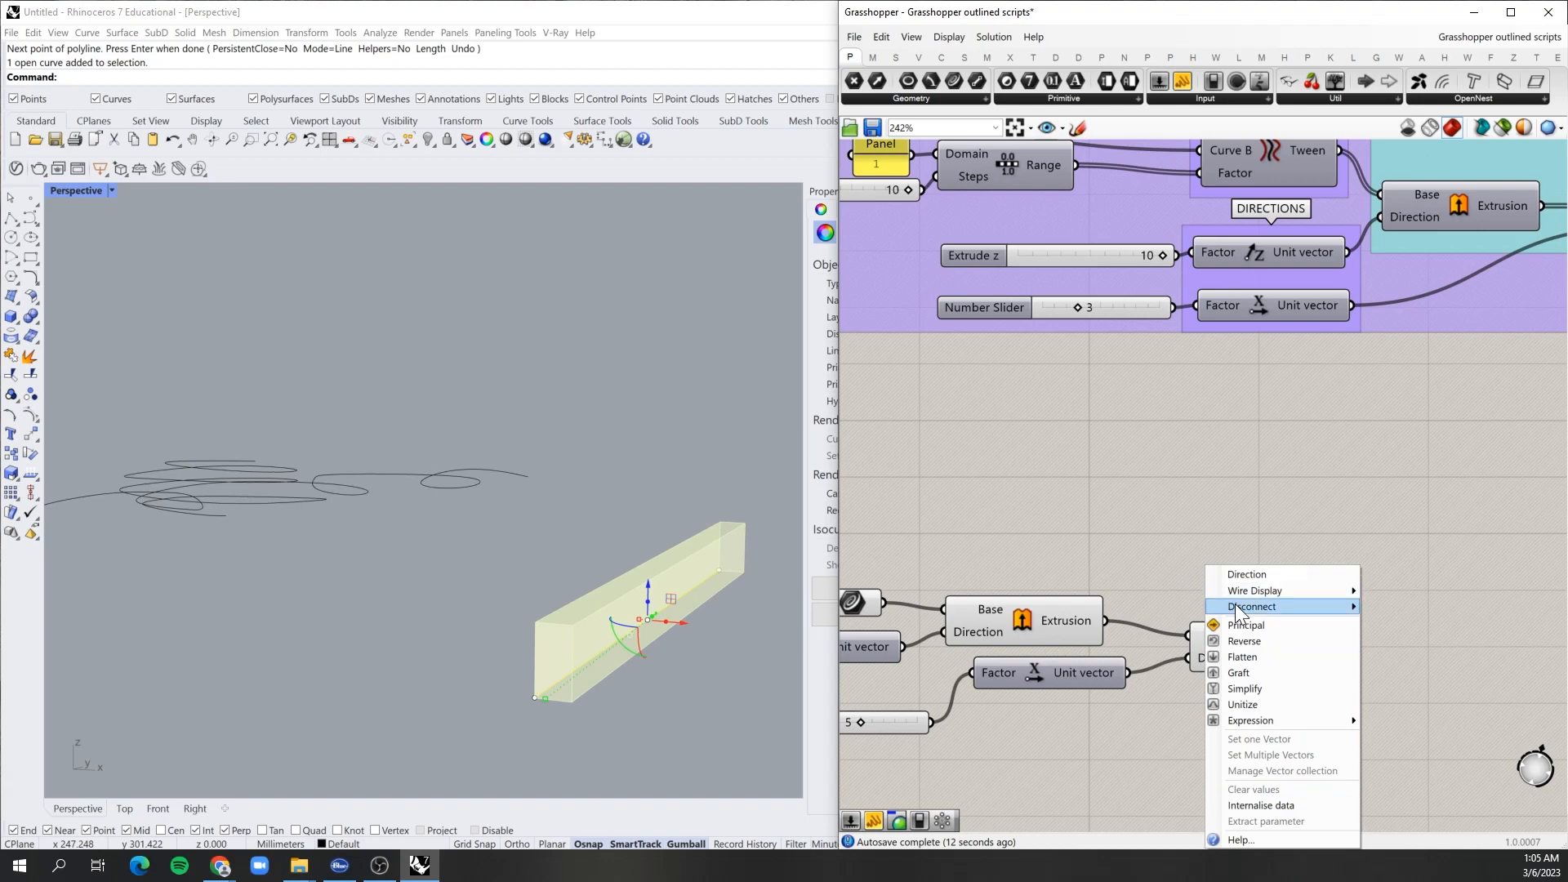
pyautogui.moveTo(1235, 608)
pyautogui.click(1390, 605)
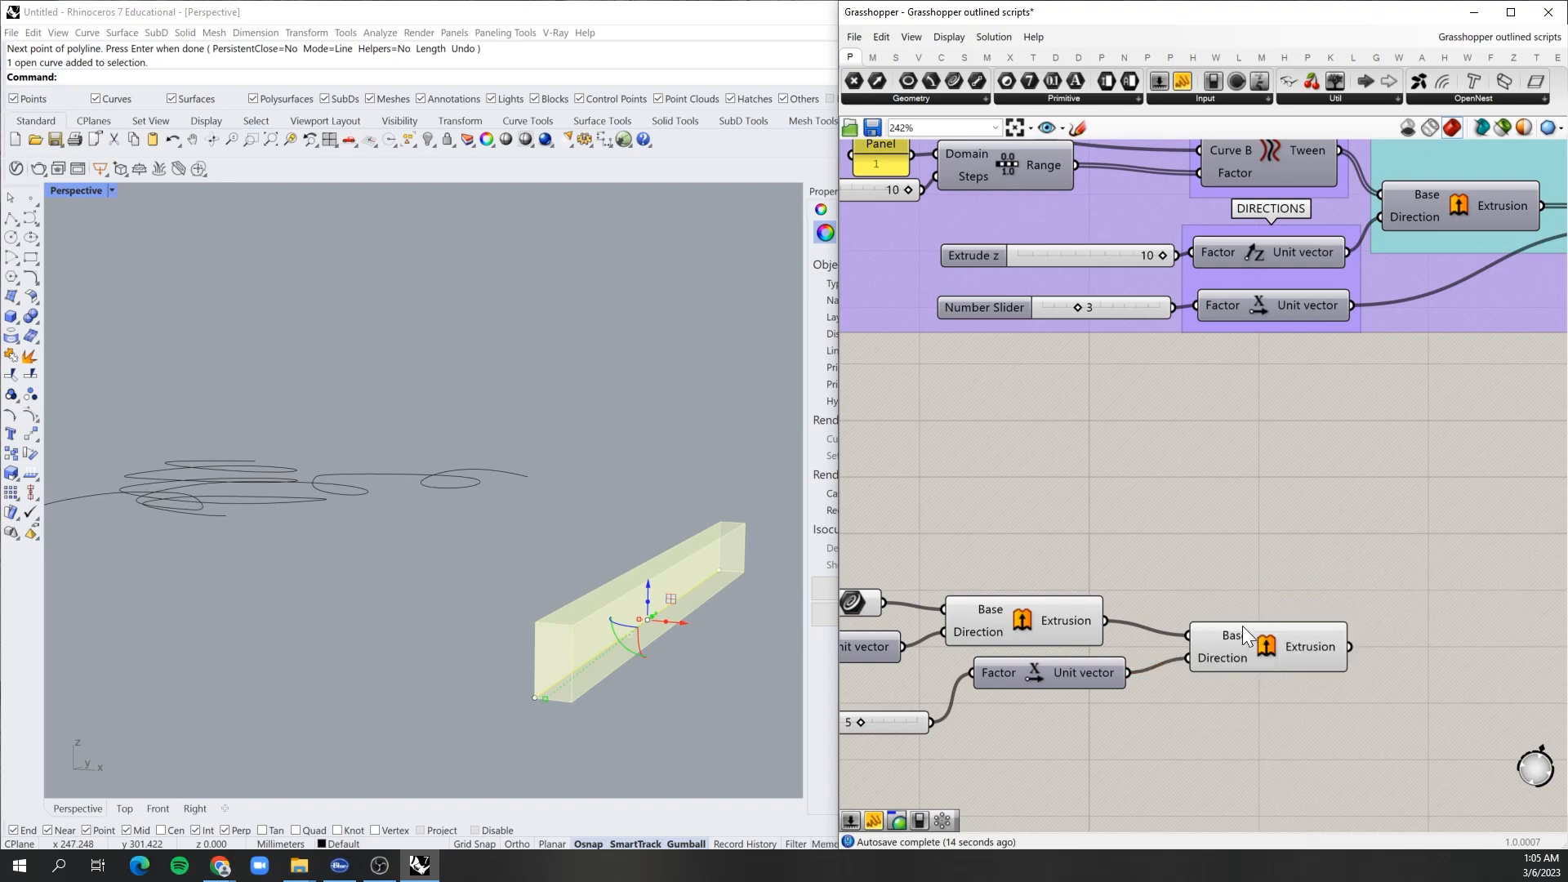
# Step: Turn off the preview of the first Extrude component so only the thickened extrusion is displayed
pyautogui.scroll(-5, 1246, 635)
pyautogui.scroll(3, 1145, 660)
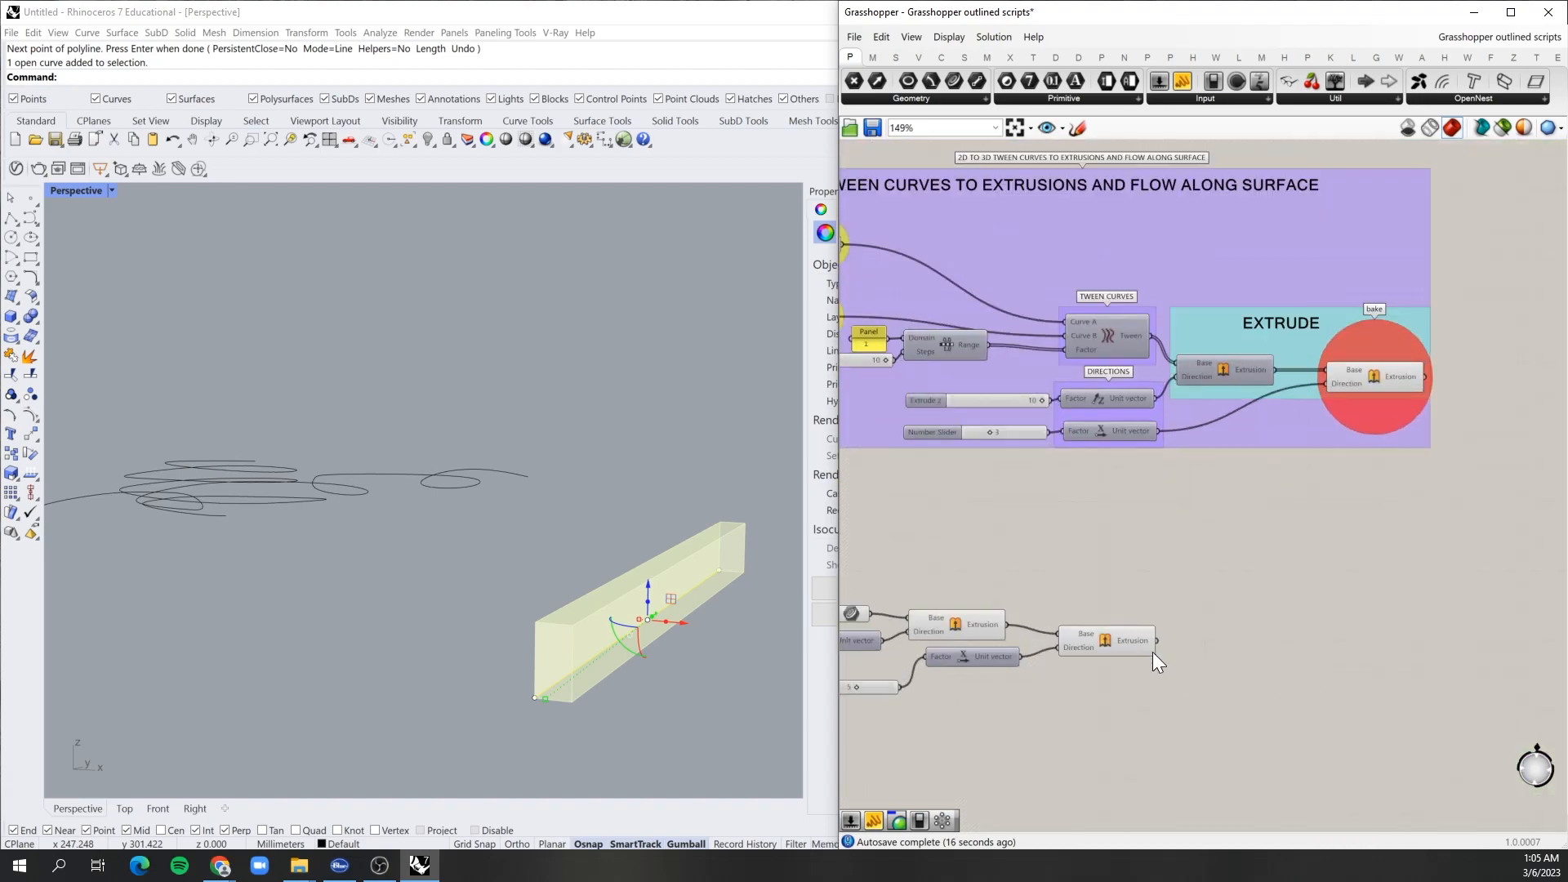
pyautogui.click(1141, 651)
pyautogui.rightClick(957, 624)
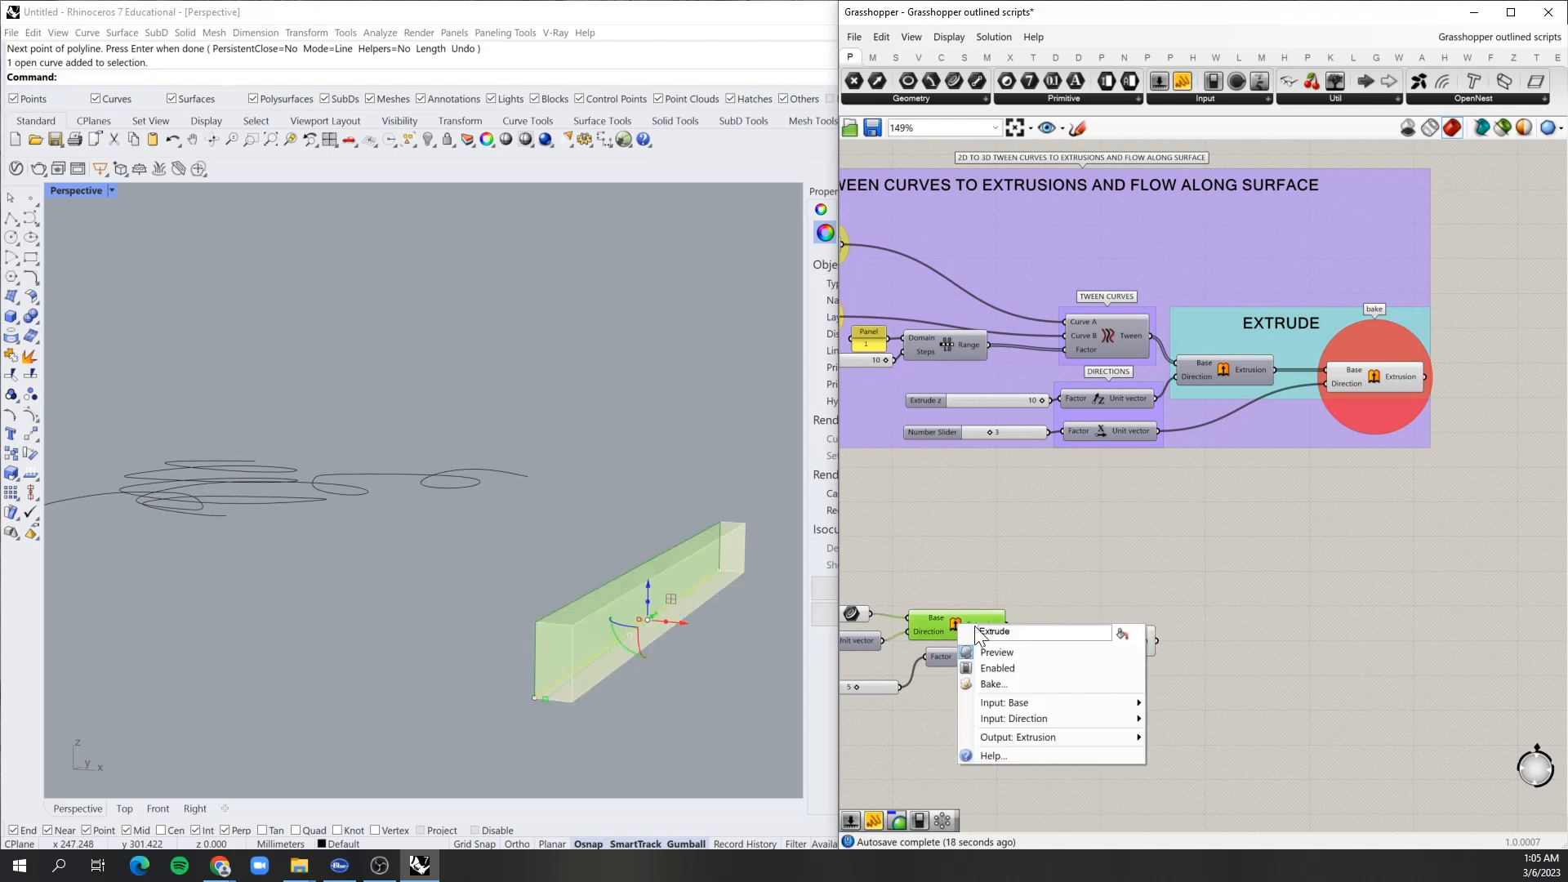
pyautogui.click(1003, 649)
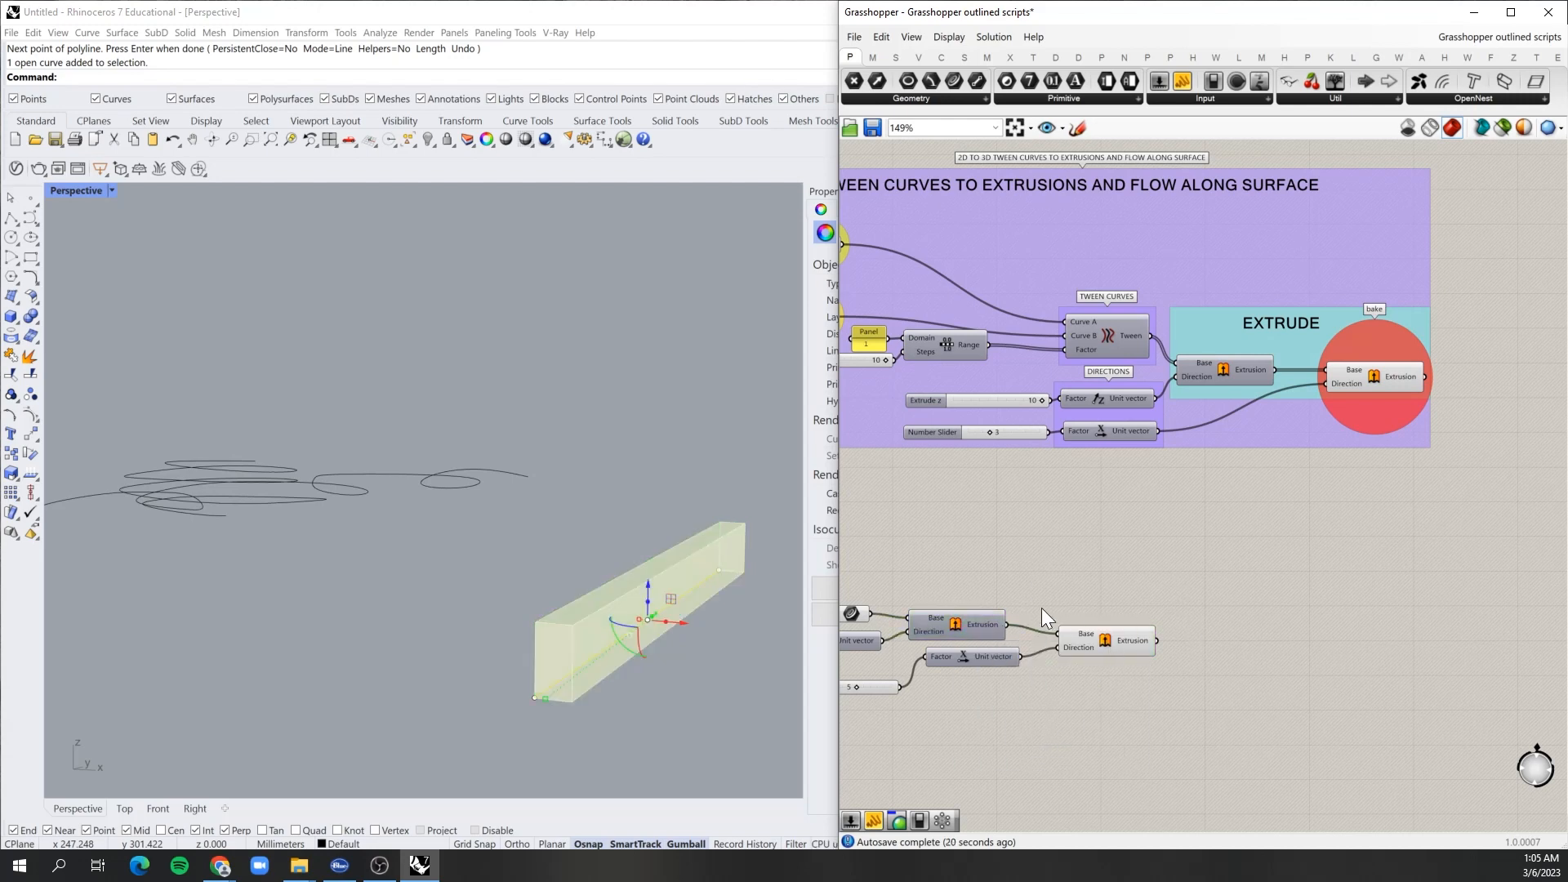
pyautogui.moveTo(595, 571); pyautogui.dragTo(573, 607, button='right')
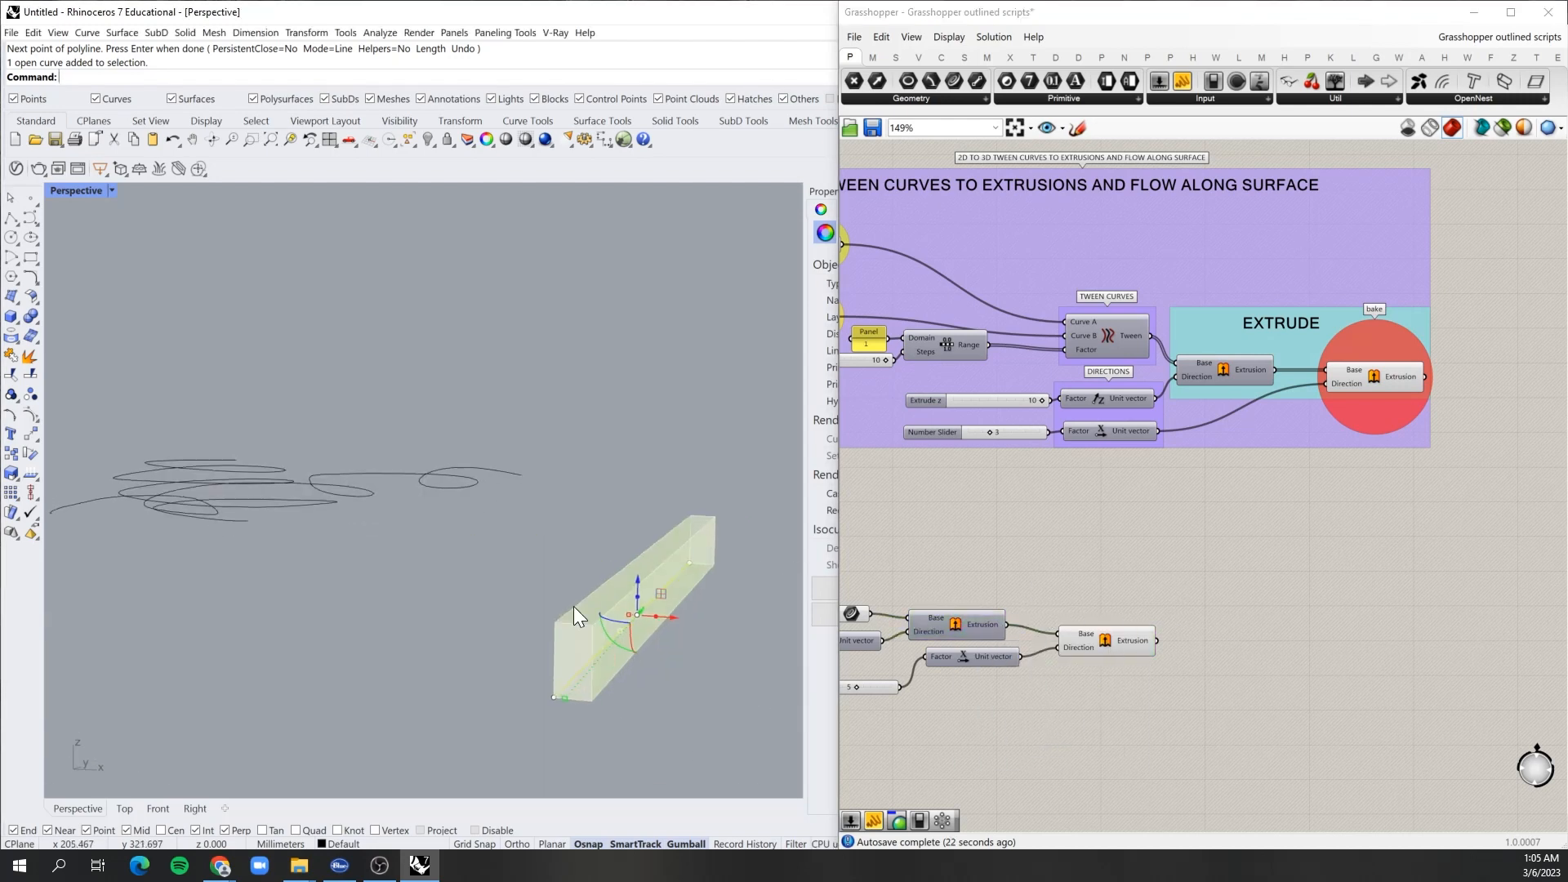
# Step: Delete all components of the practice extrusion script below the tween curves group
pyautogui.scroll(-3, 1129, 685)
pyautogui.moveTo(1134, 604); pyautogui.dragTo(872, 702)
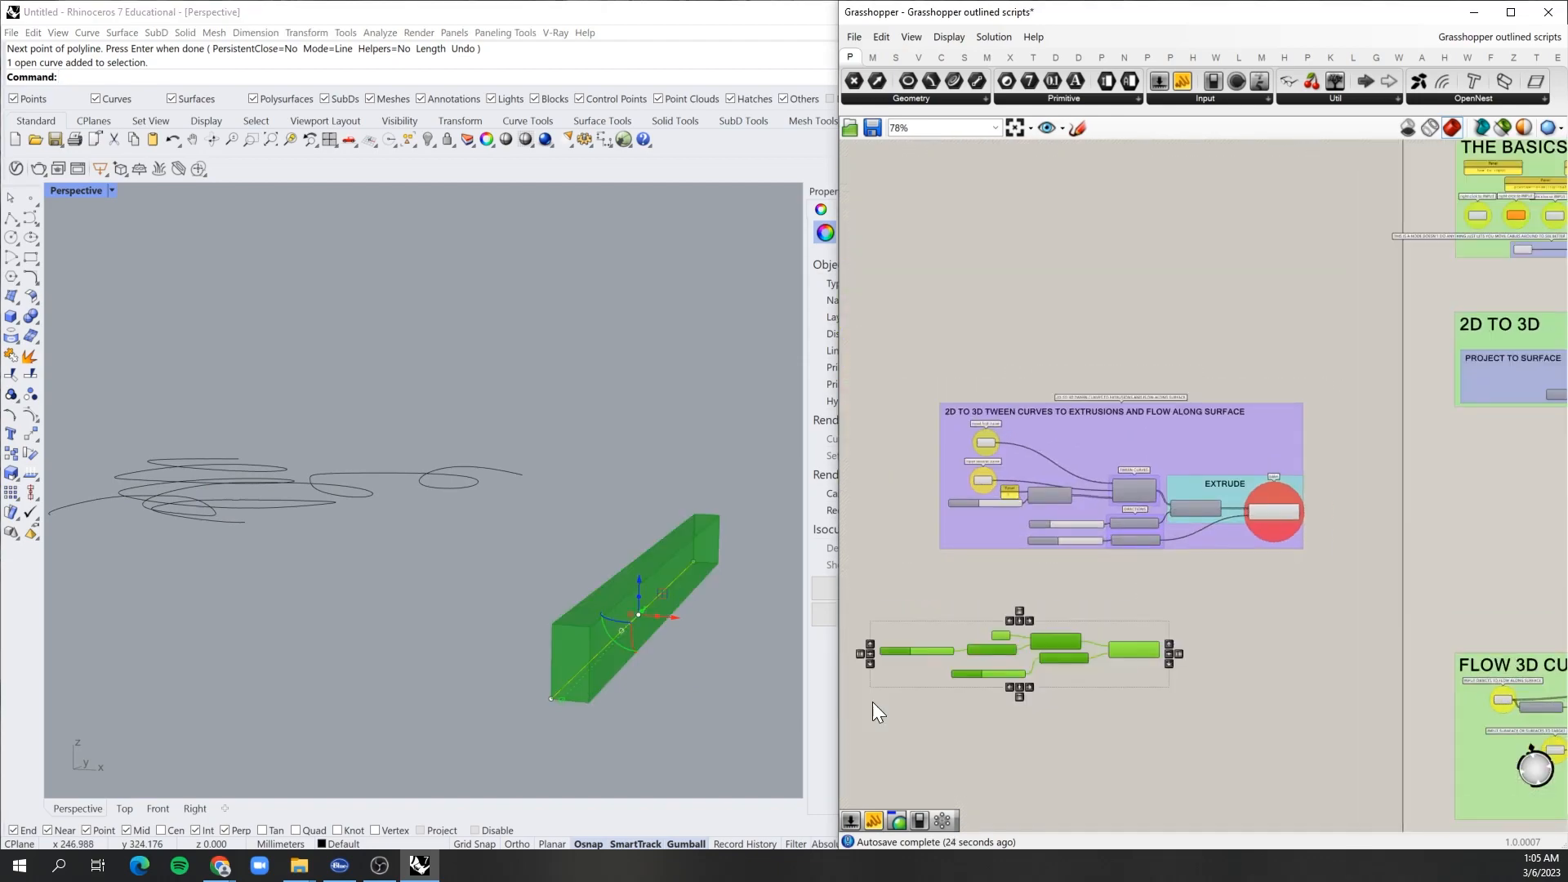
pyautogui.press('Delete')
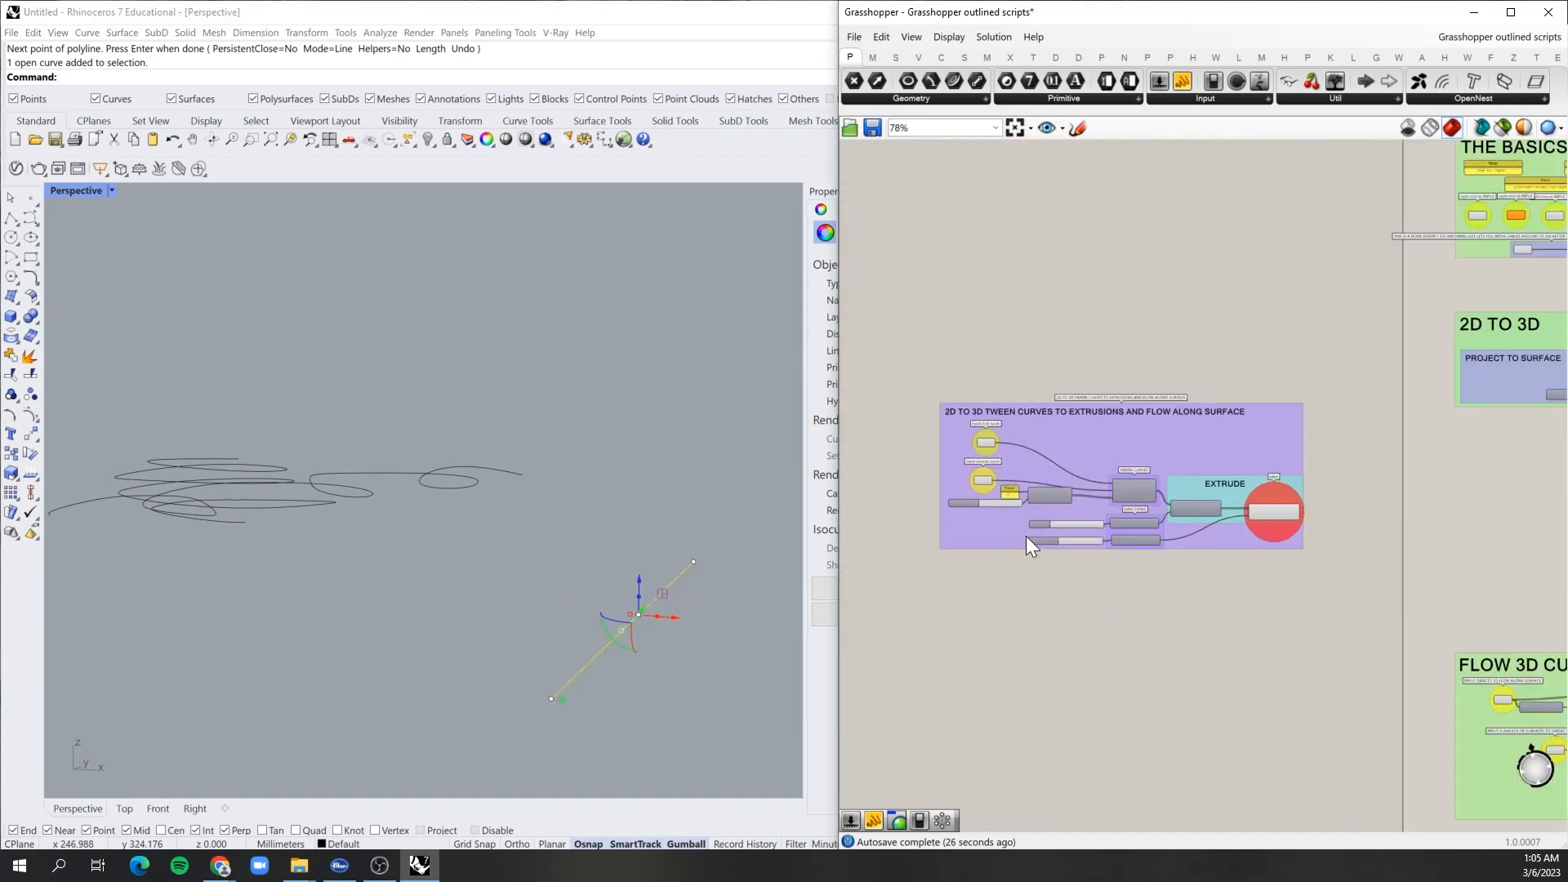
# Step: Examine the tween curves script and the row of thick extruded strips it previews in the Perspective viewport
pyautogui.scroll(3, 1038, 531)
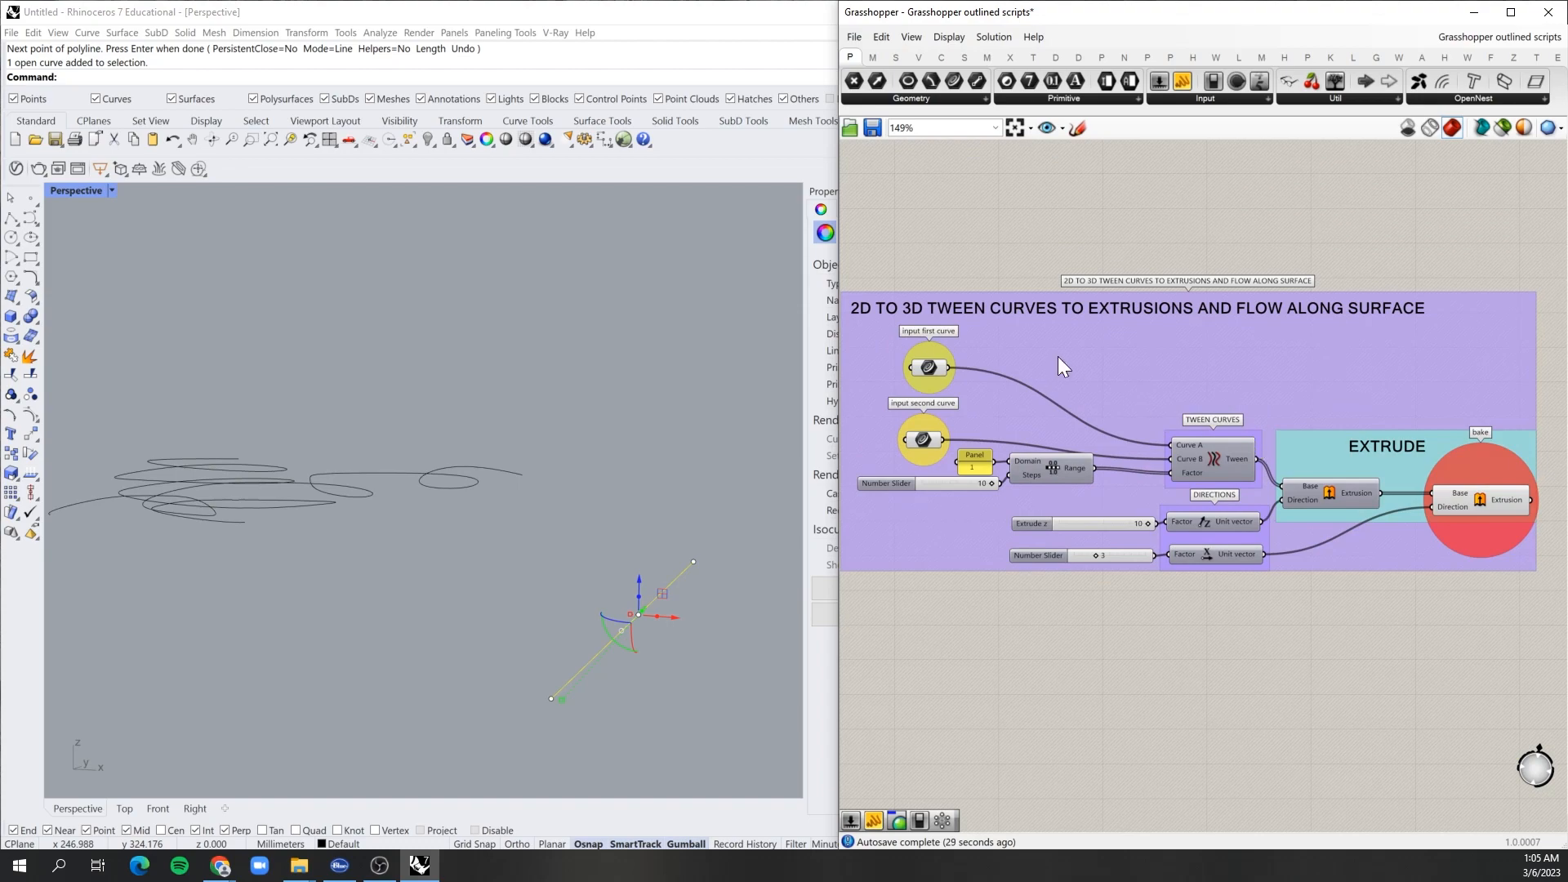
pyautogui.scroll(-1, 1101, 336)
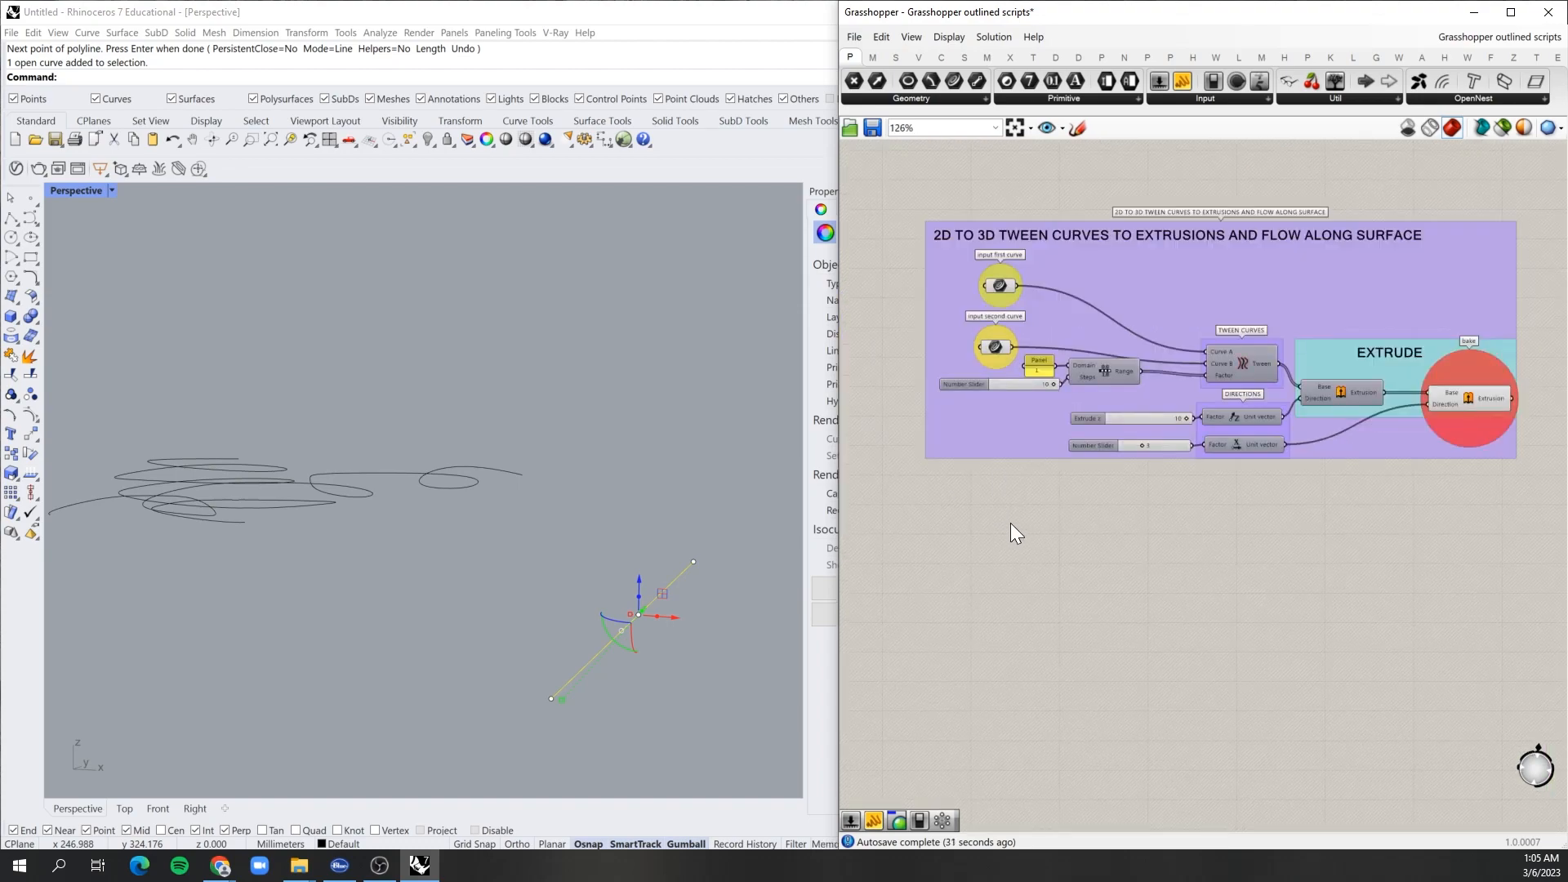
pyautogui.scroll(-10, 229, 576)
pyautogui.moveTo(459, 586); pyautogui.dragTo(469, 643, button='right')
pyautogui.scroll(-8, 493, 565)
pyautogui.scroll(6, 355, 692)
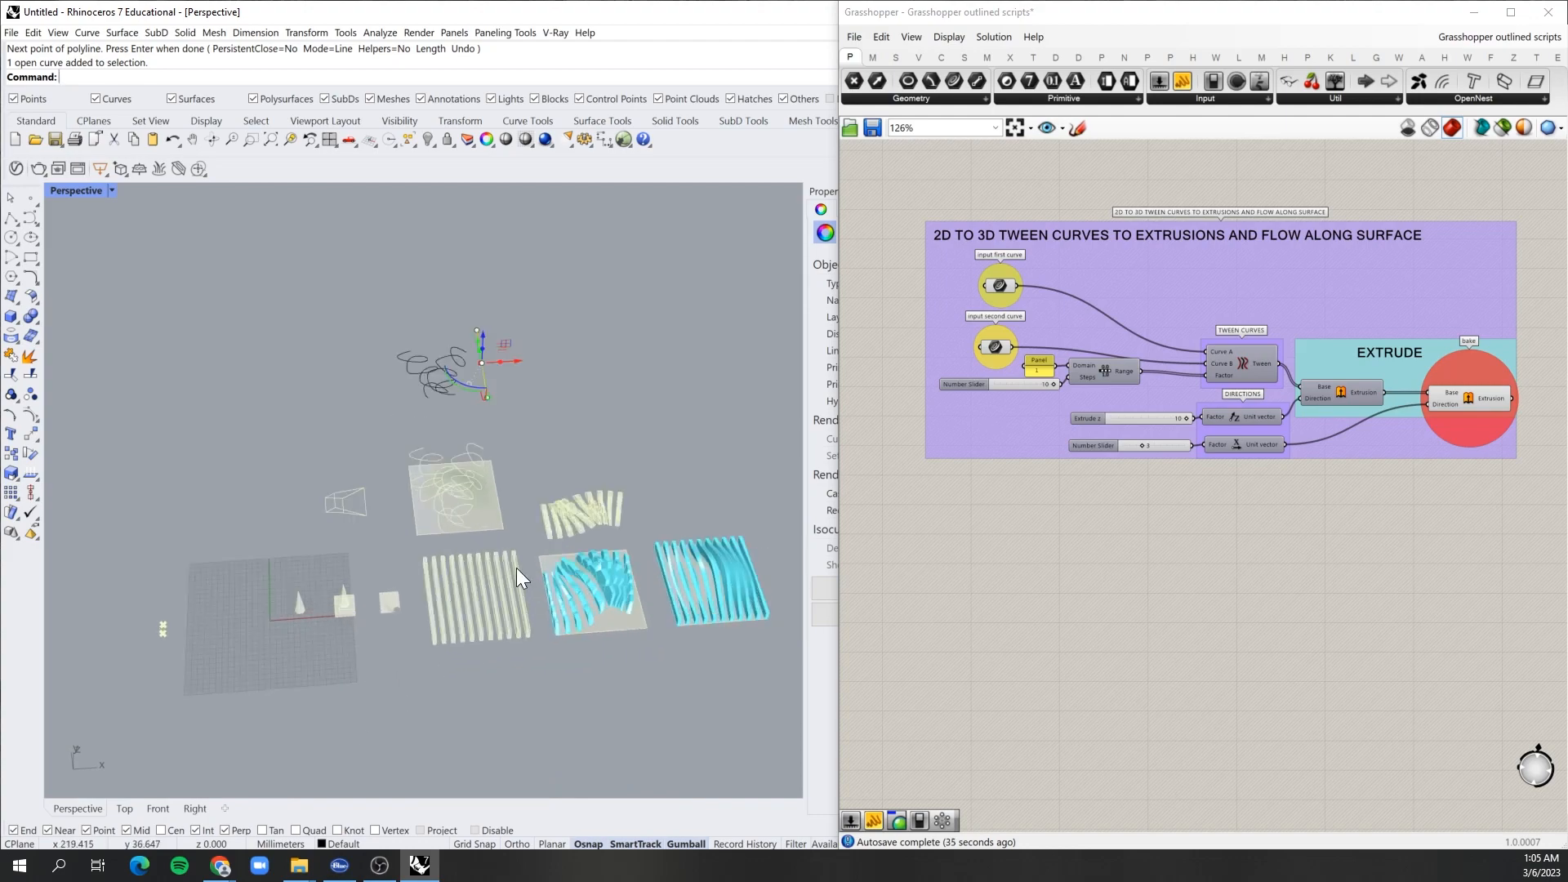
pyautogui.scroll(10, 471, 580)
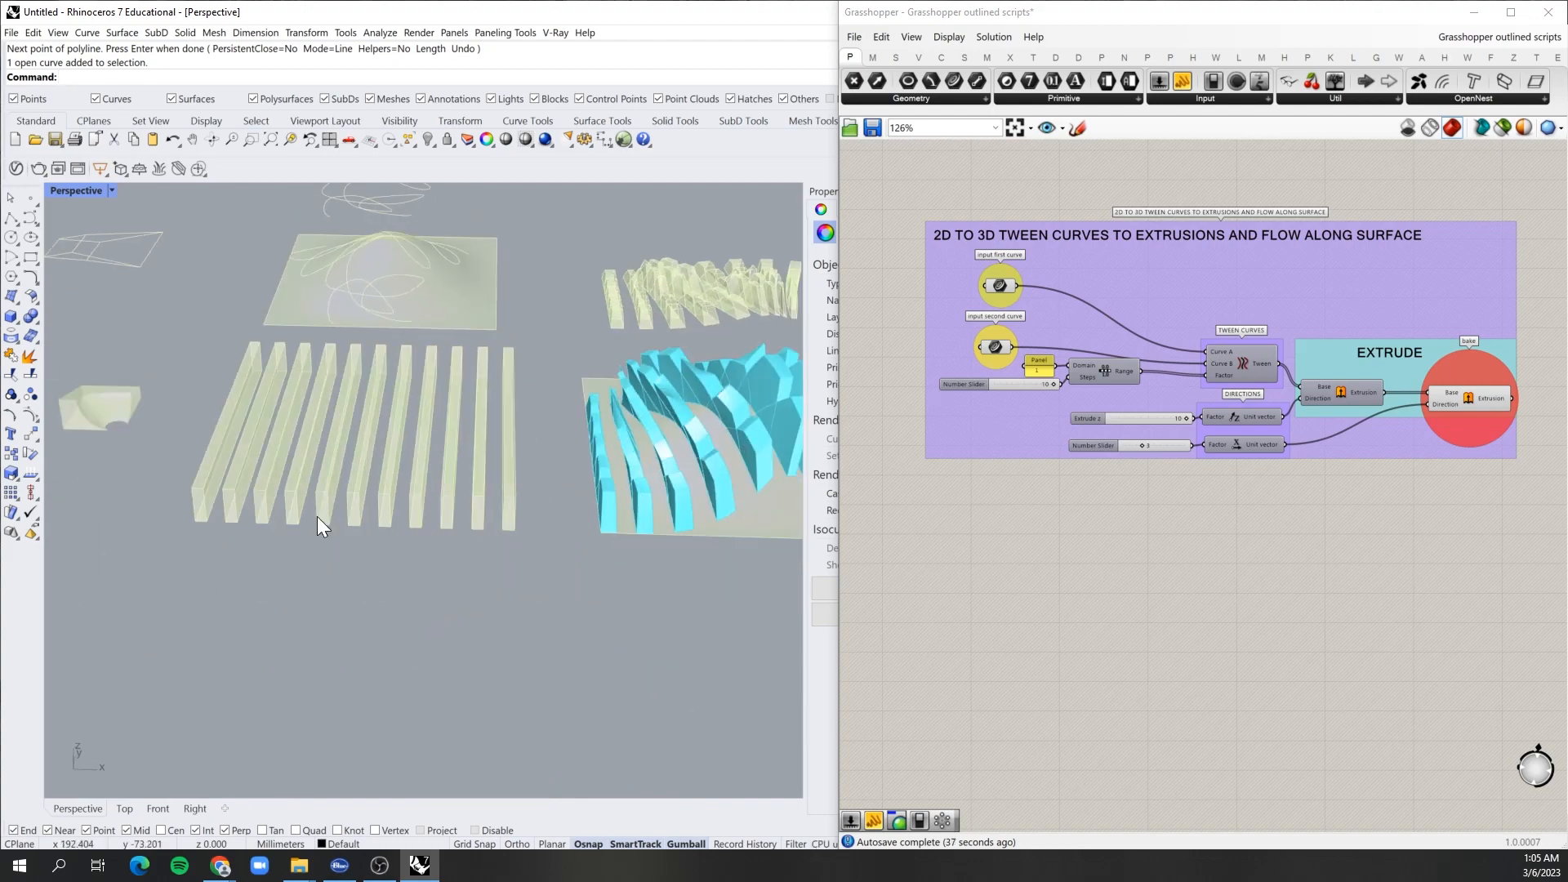
pyautogui.scroll(4, 224, 366)
pyautogui.scroll(-7, 444, 643)
pyautogui.moveTo(444, 644); pyautogui.dragTo(430, 566, button='right')
pyautogui.scroll(7, 394, 409)
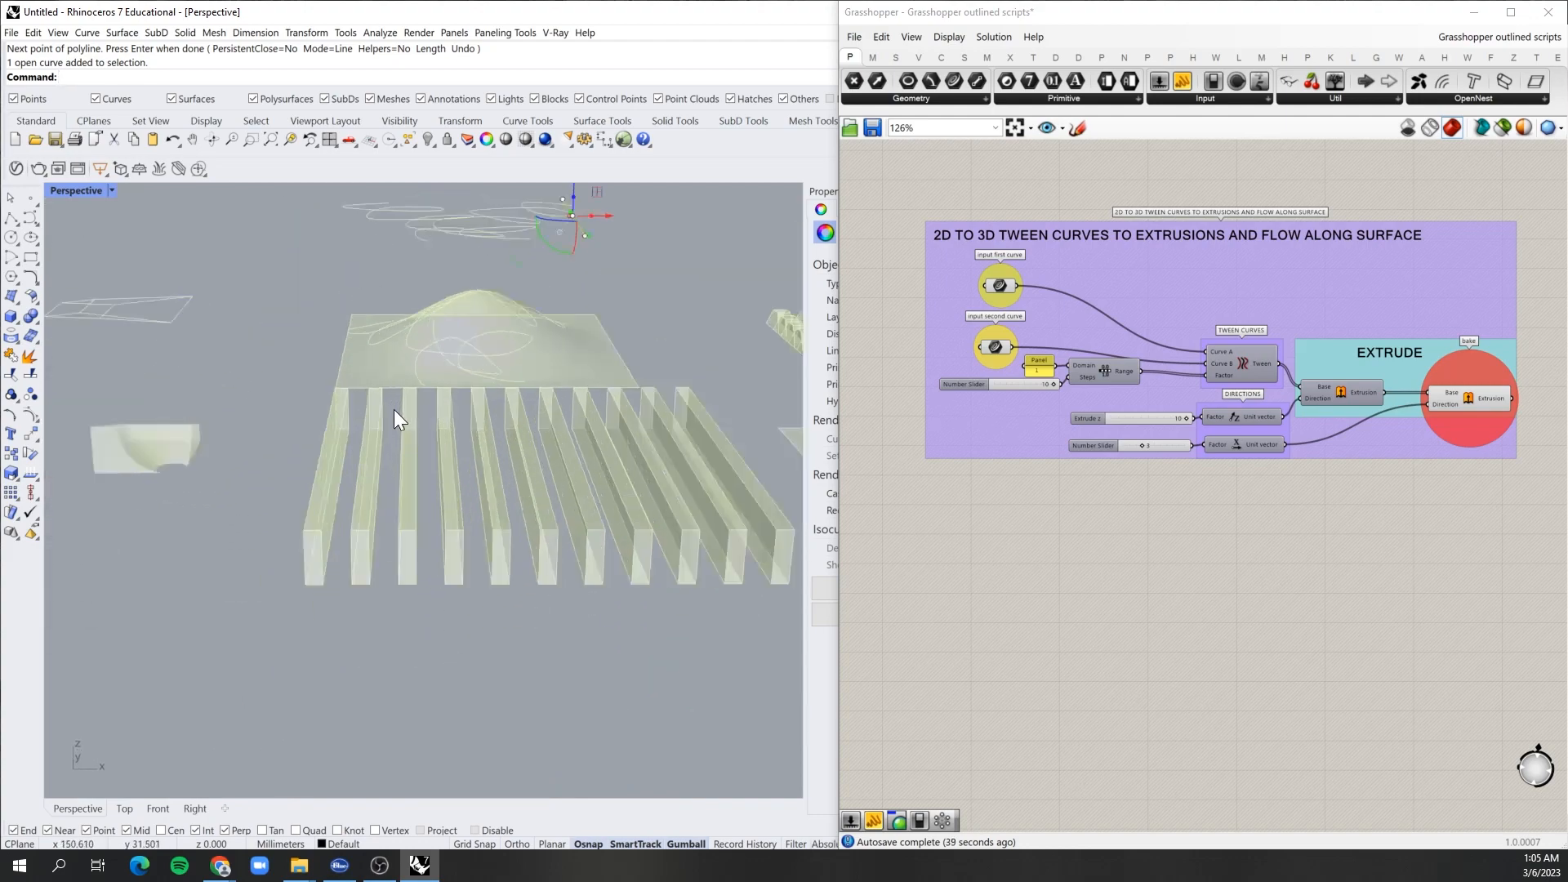
pyautogui.click(653, 279)
pyautogui.moveTo(489, 420); pyautogui.dragTo(477, 424, button='right')
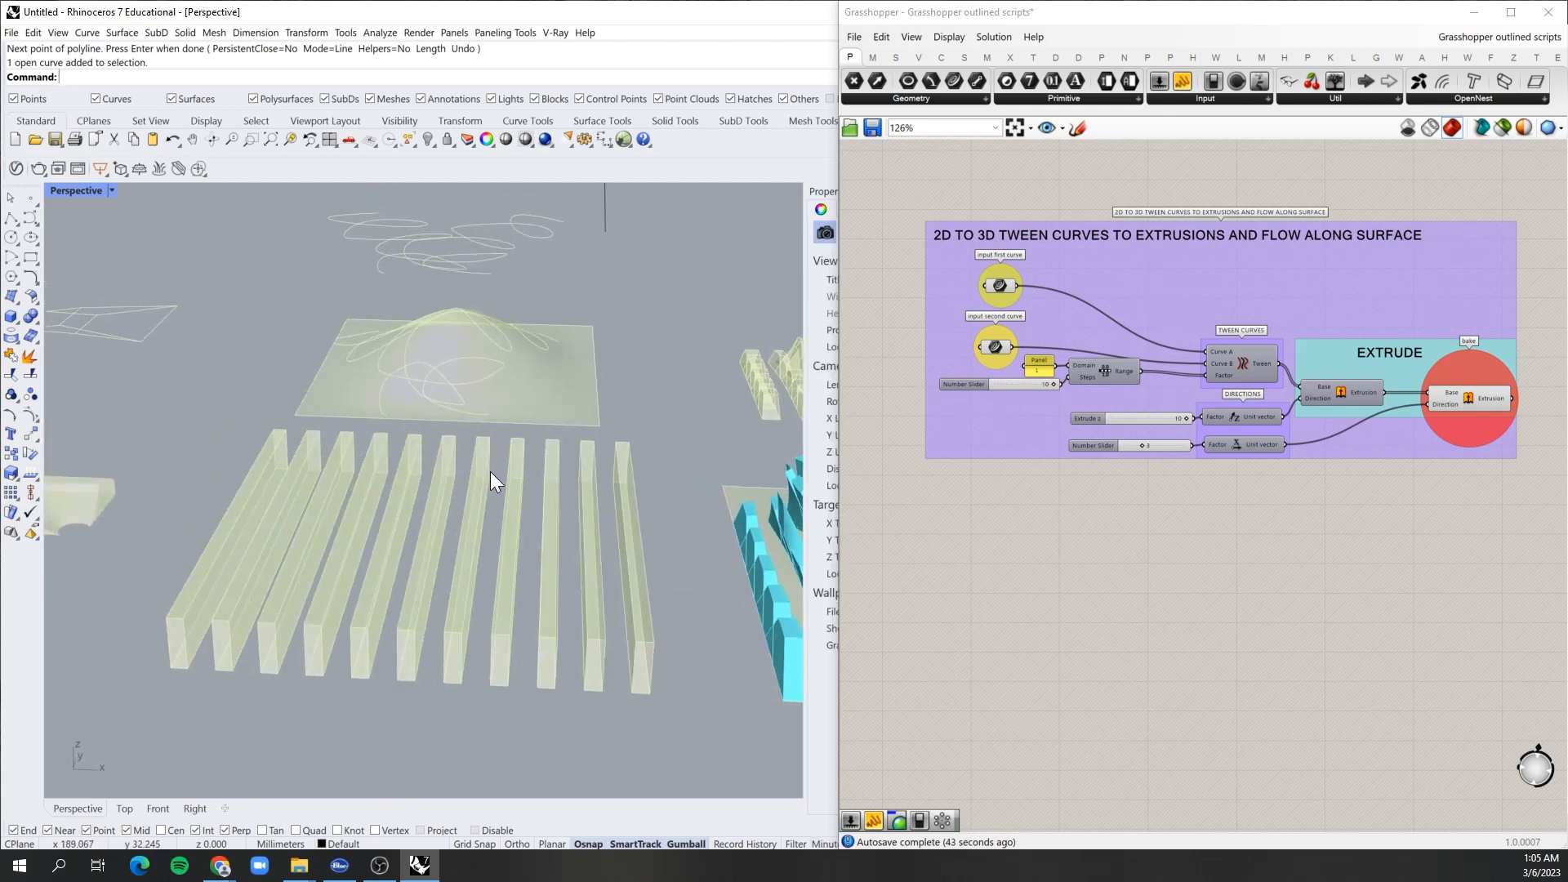
# Step: Highlight the geometry referenced by the first and second input curve parameters of the tween curves script
pyautogui.scroll(2, 984, 274)
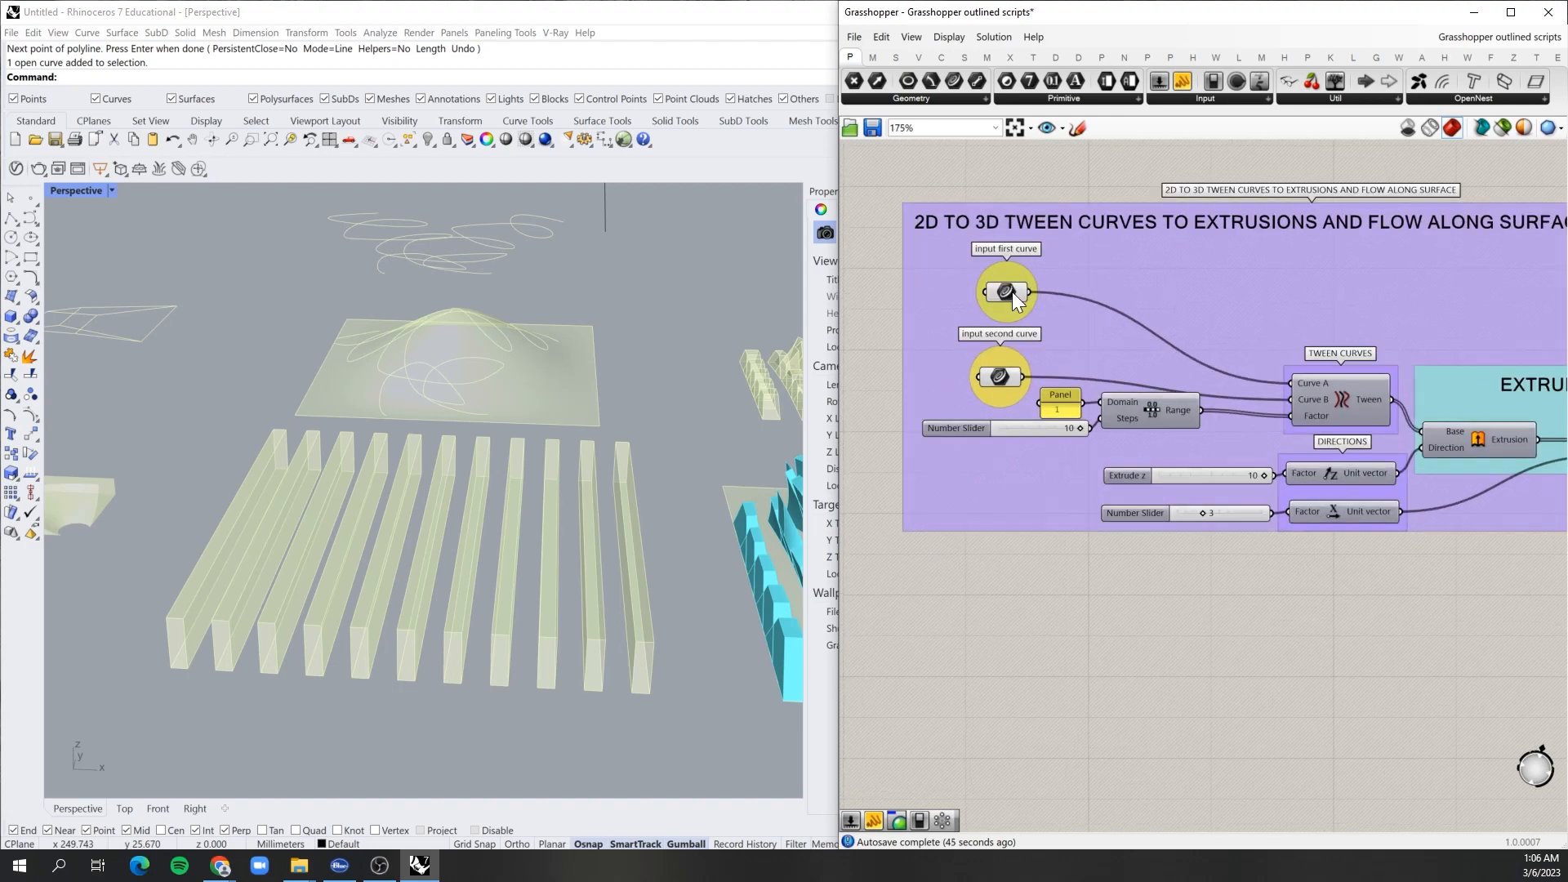
pyautogui.click(998, 292)
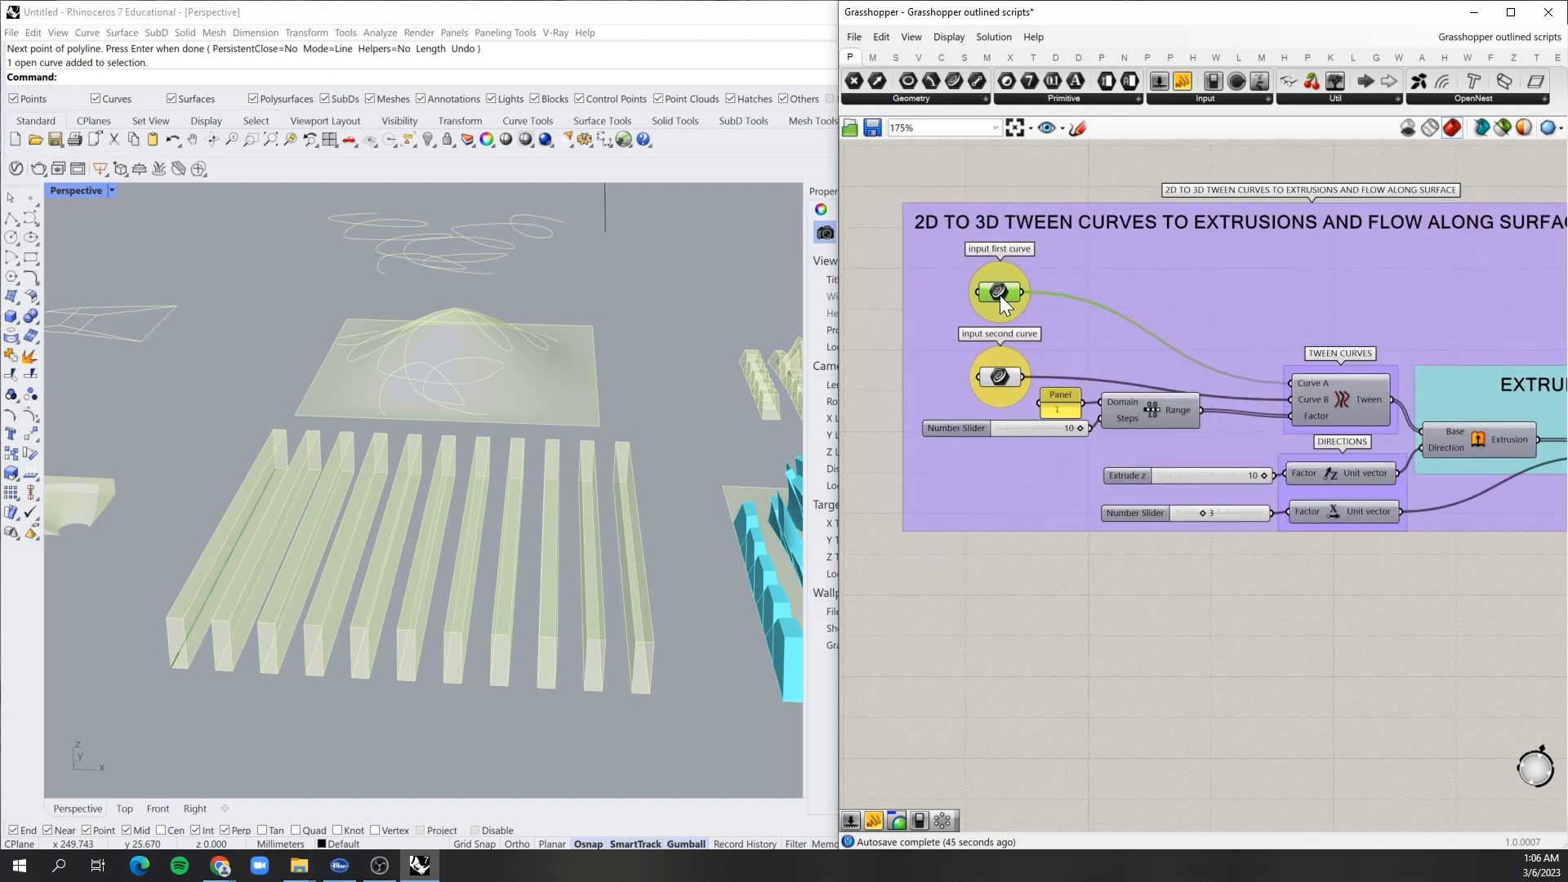
pyautogui.click(1001, 377)
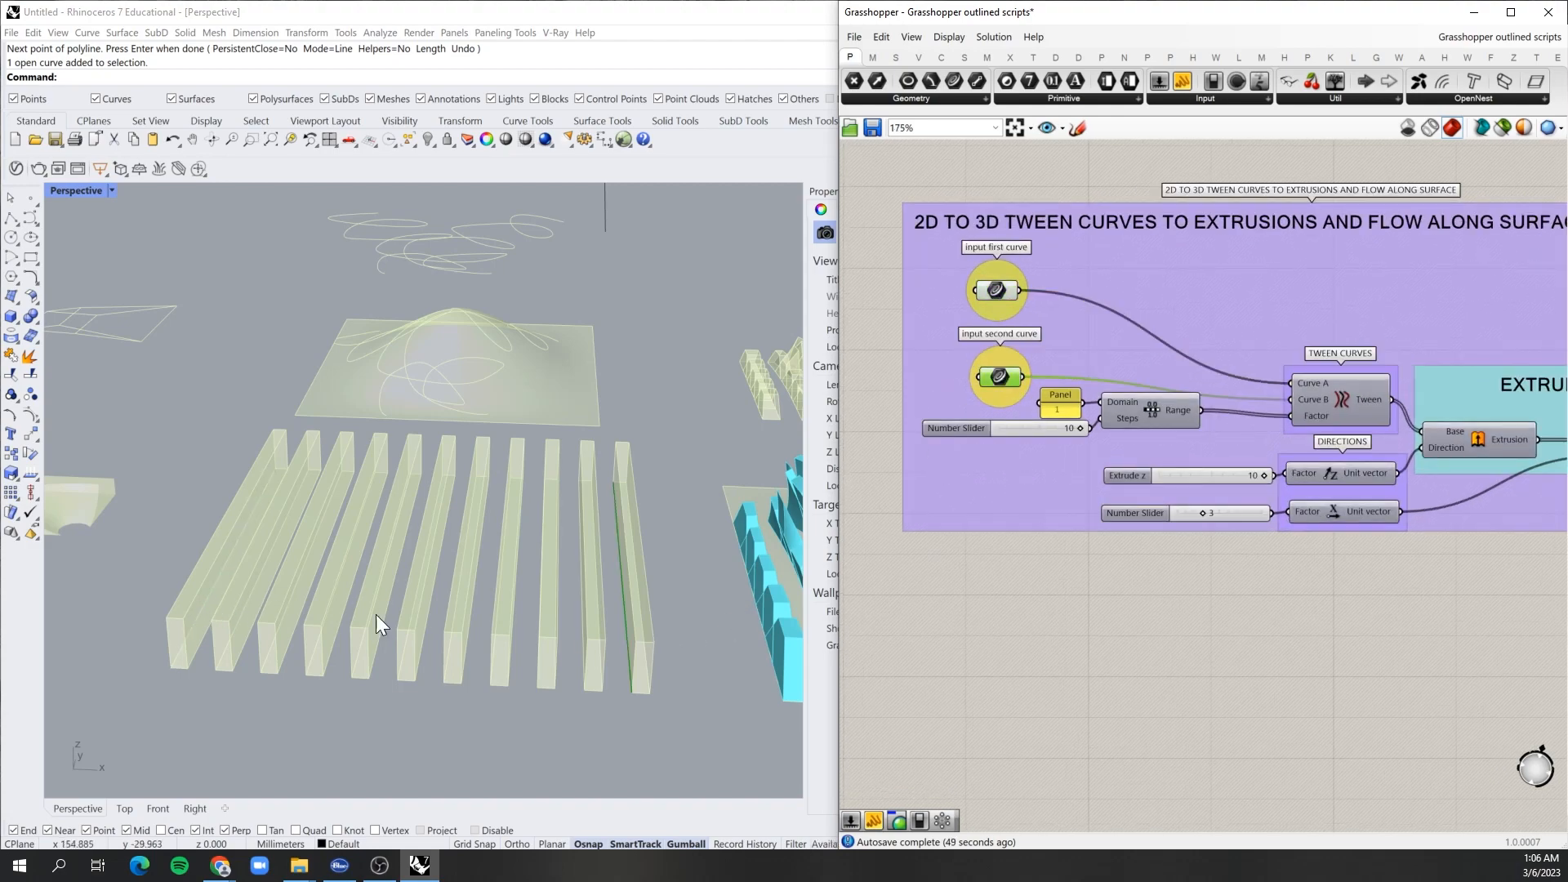
pyautogui.scroll(-2, 1041, 242)
pyautogui.click(989, 533)
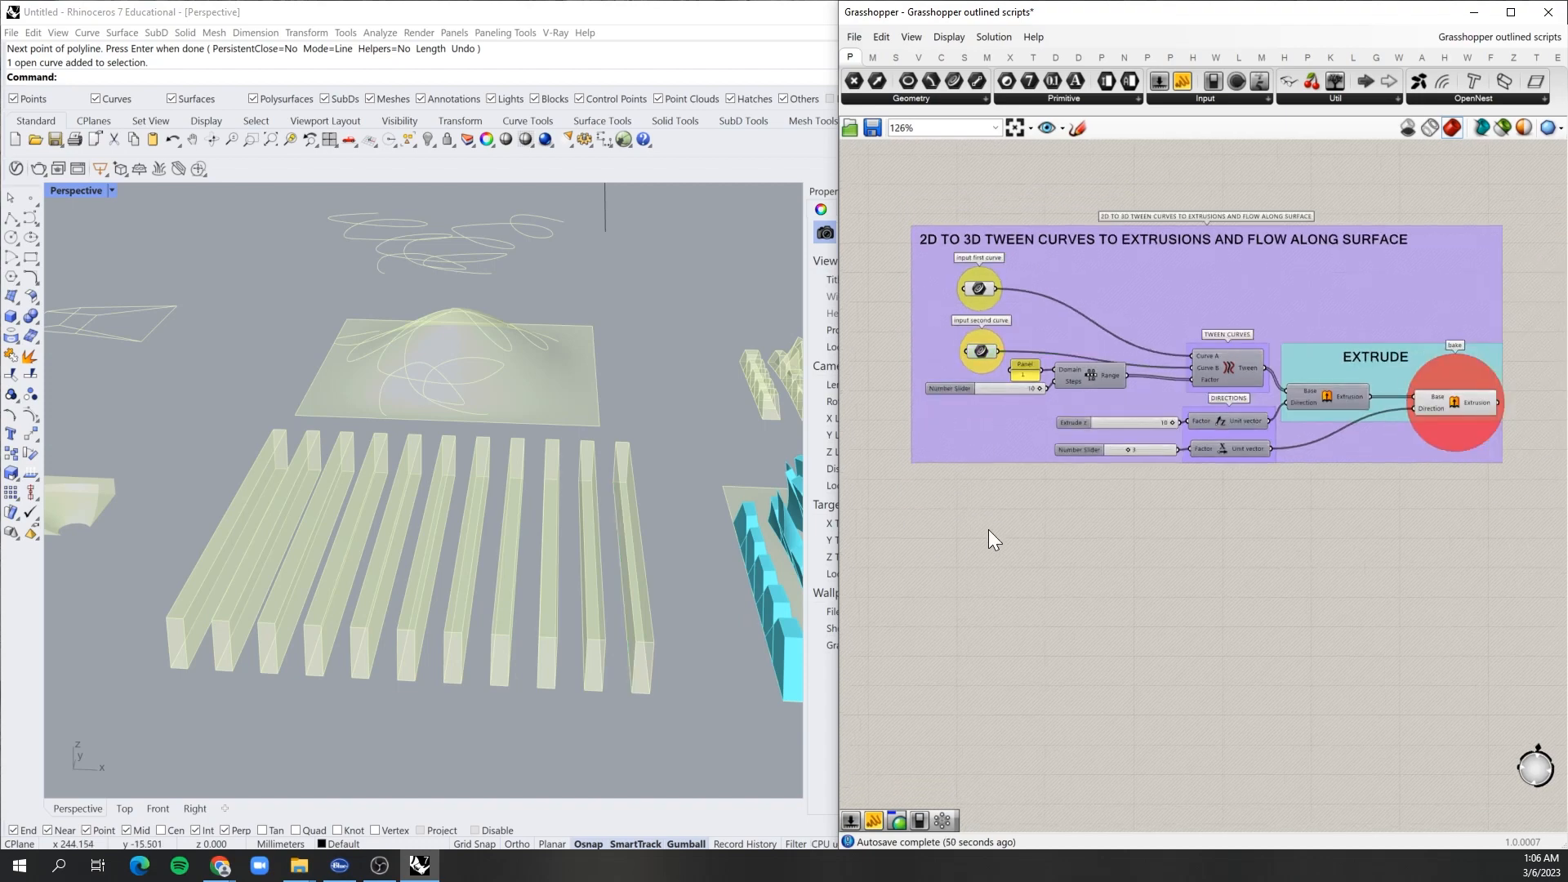
# Step: Add two Curve parameters, one above the other, on the empty canvas below the tween curves group
pyautogui.doubleClick(988, 529)
pyautogui.write('curve')
pyautogui.press('Return')
pyautogui.doubleClick(983, 587)
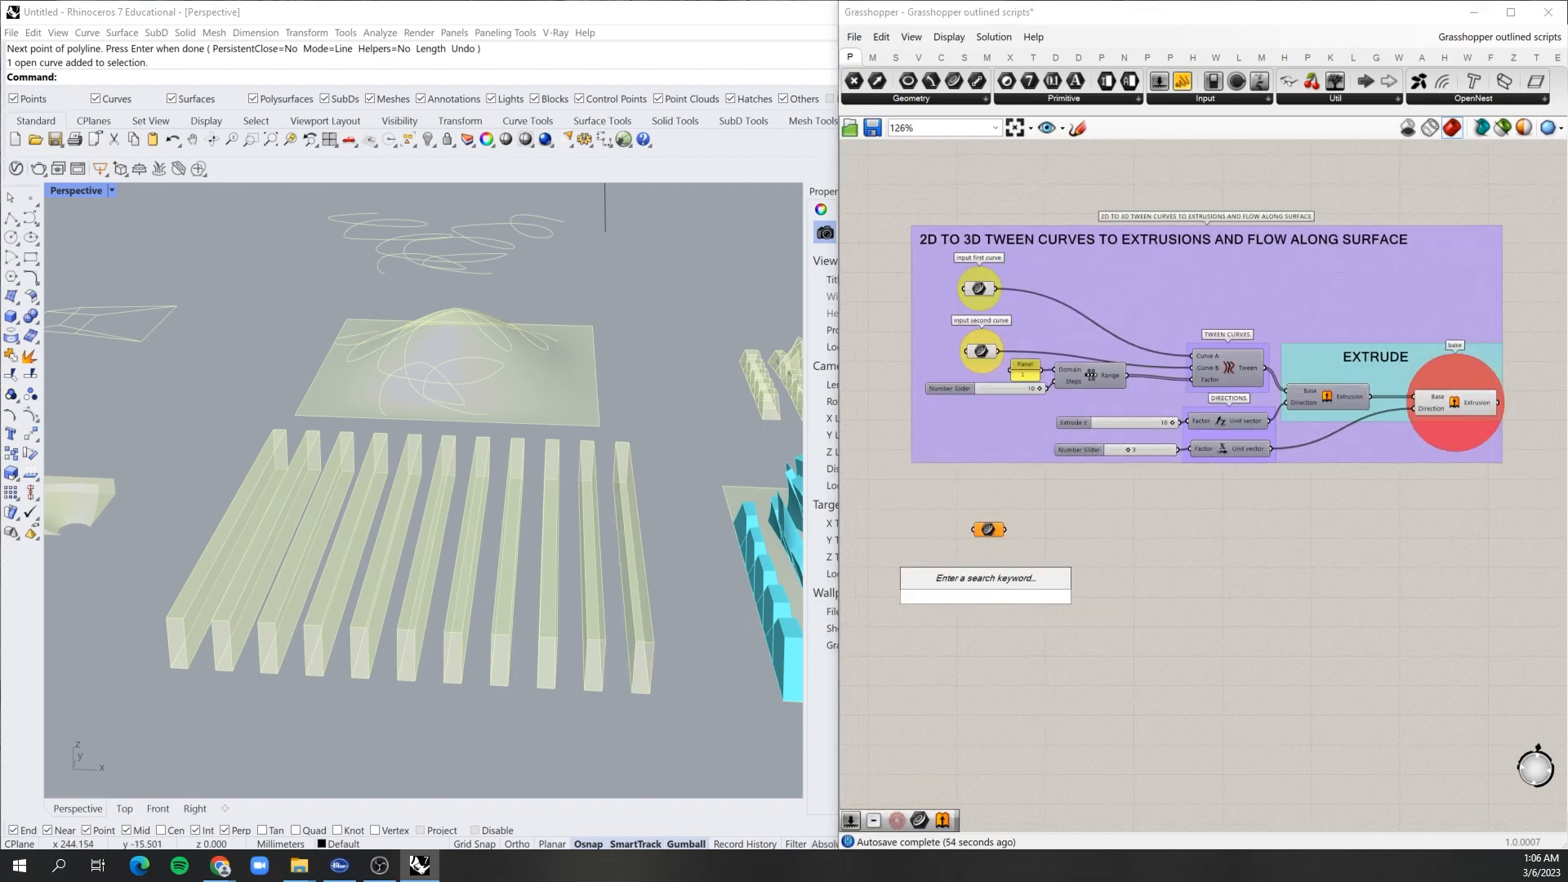
pyautogui.write('CRB')
pyautogui.press('BackSpace')
pyautogui.write('V')
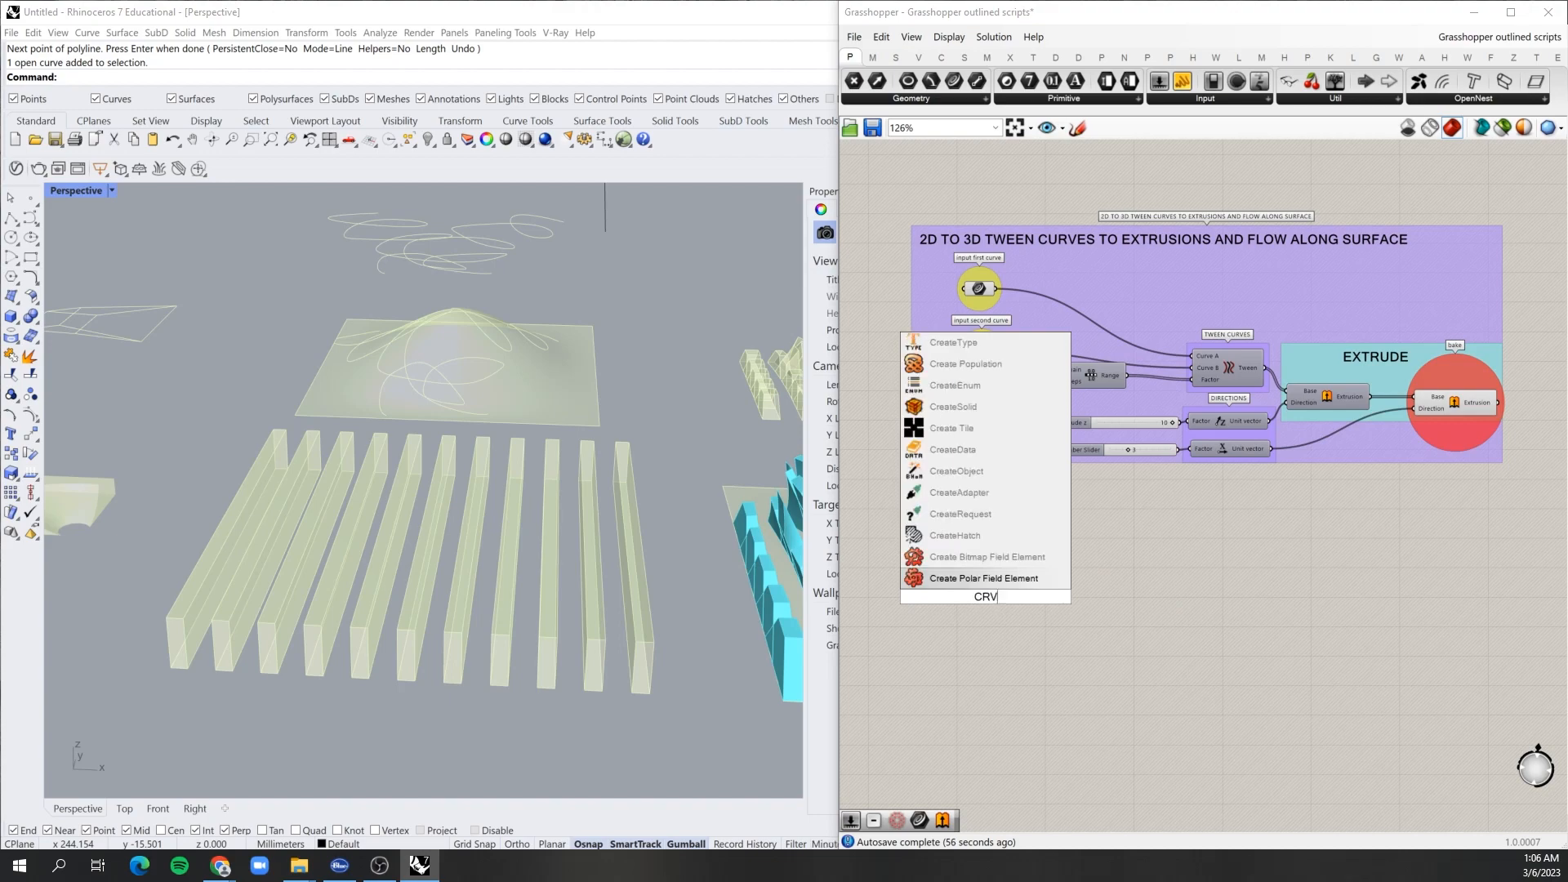
pyautogui.press('Return')
pyautogui.click(988, 528)
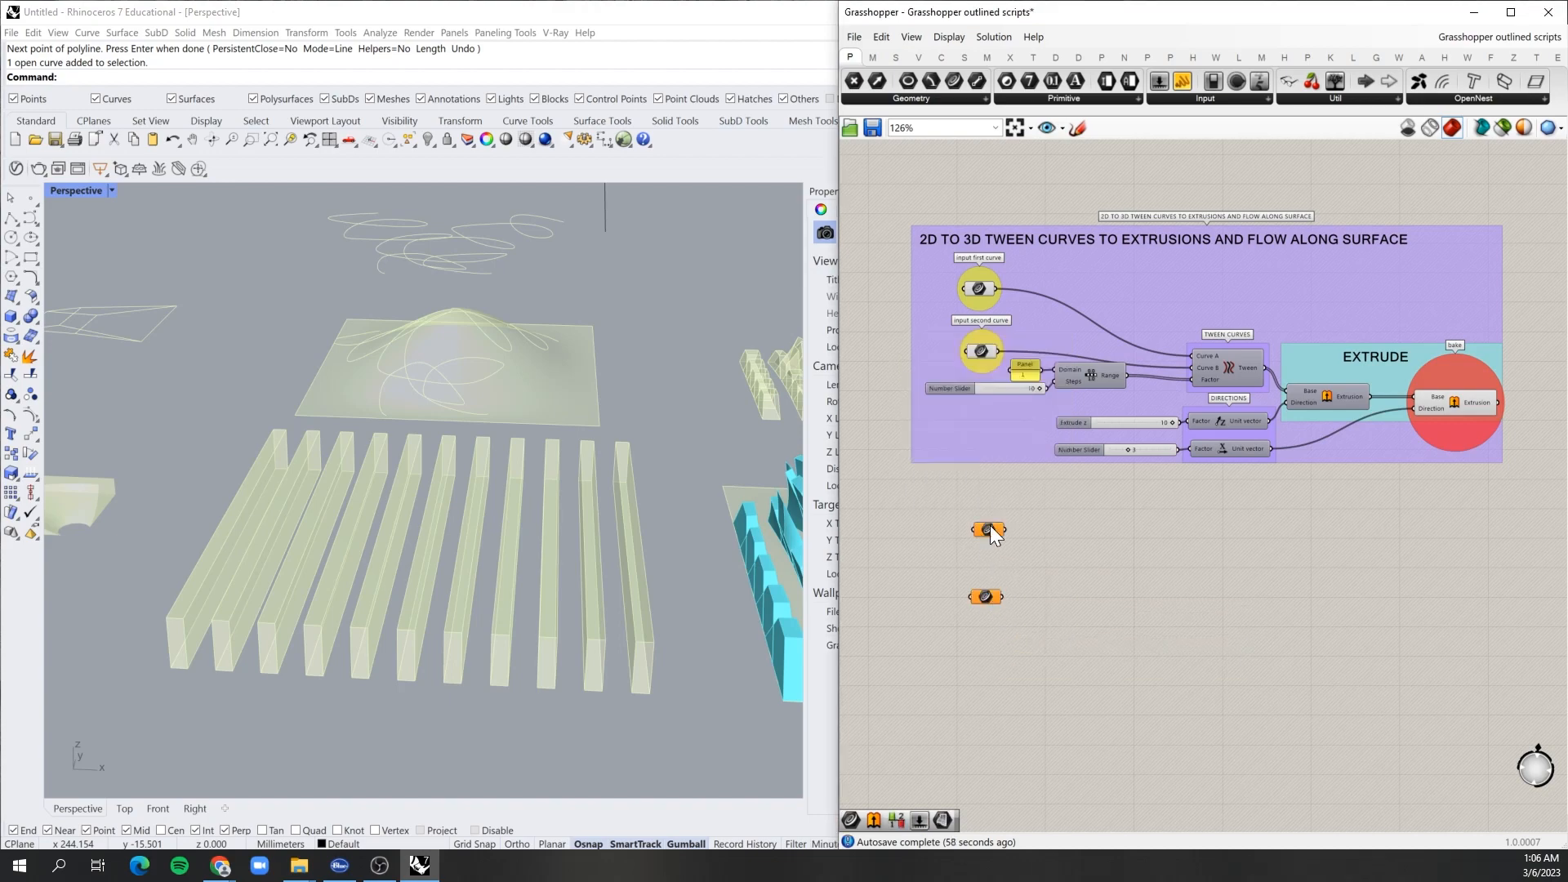
pyautogui.scroll(4, 989, 528)
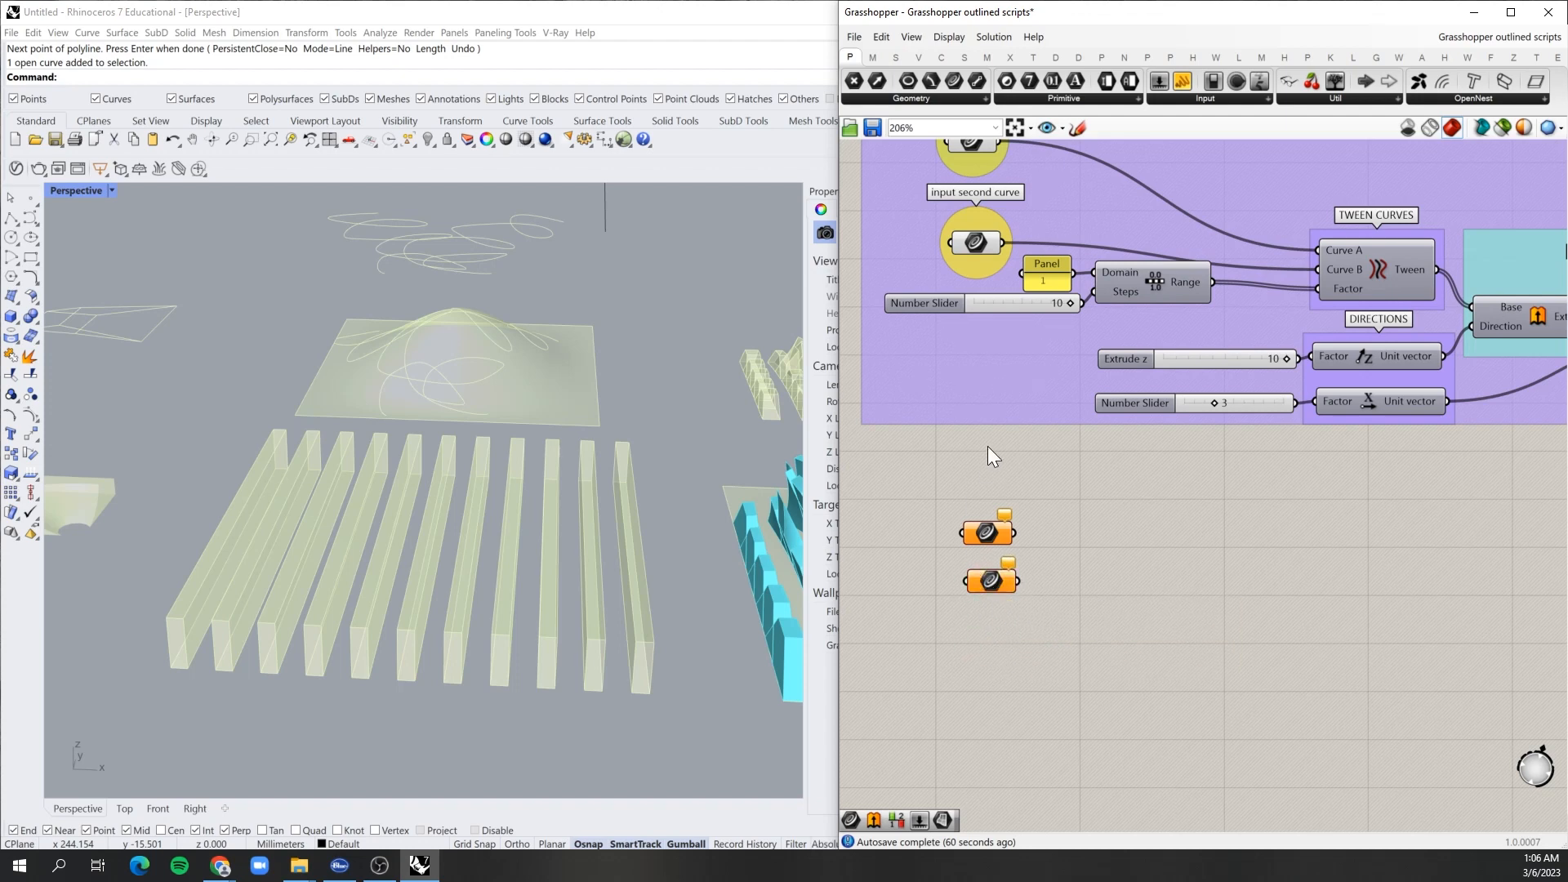
pyautogui.scroll(-1, 988, 446)
pyautogui.scroll(1, 997, 250)
pyautogui.click(980, 318)
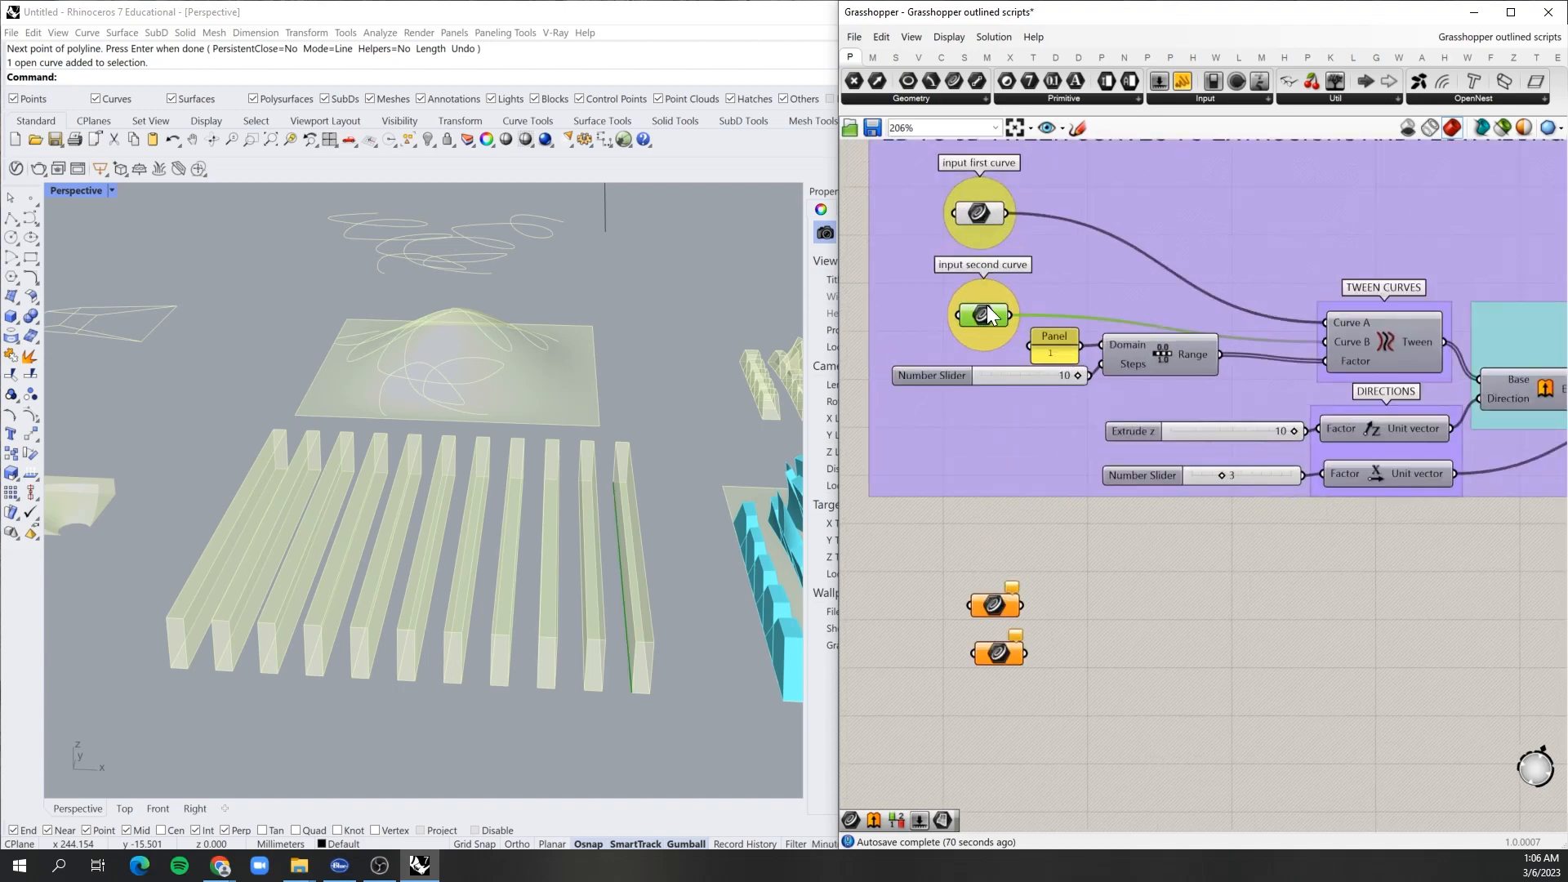
pyautogui.hotkey('ctrl', 'v')
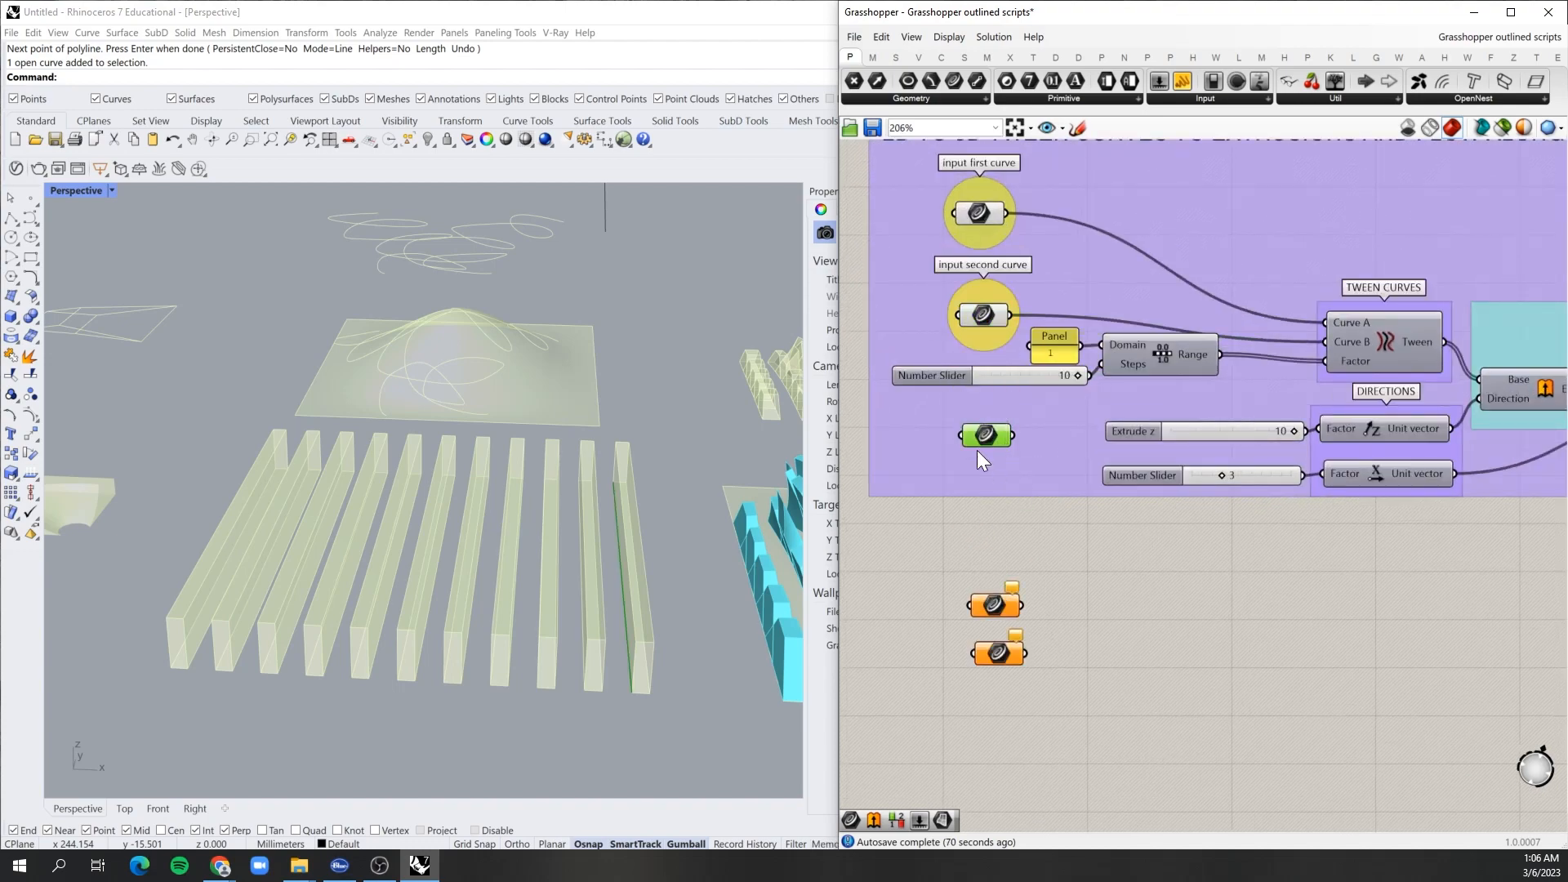
pyautogui.click(1114, 542)
pyautogui.click(982, 434)
pyautogui.click(984, 317)
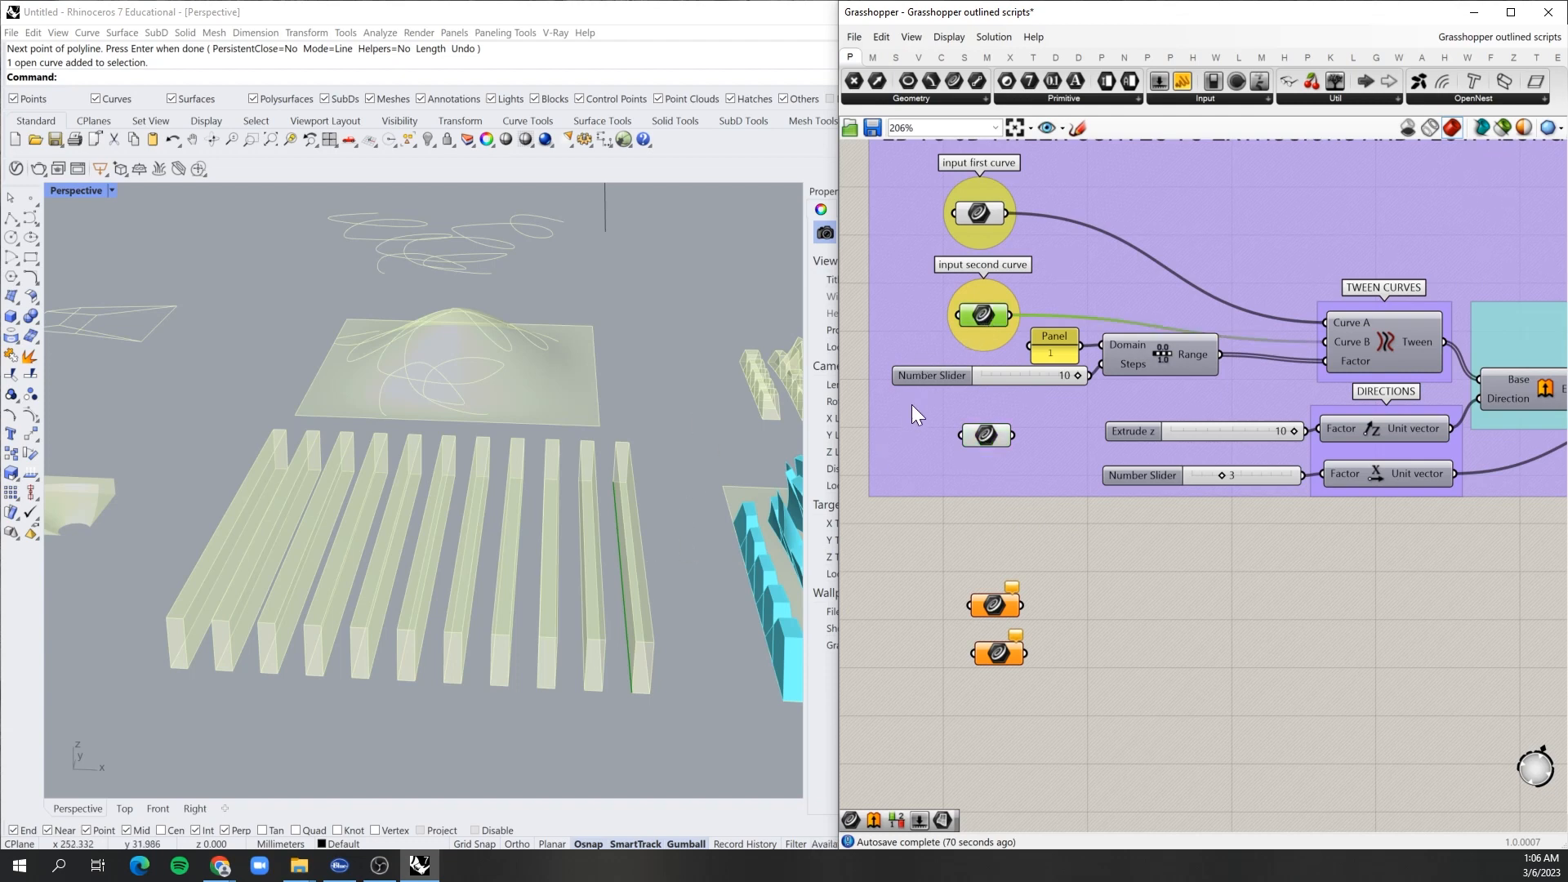
pyautogui.click(993, 437)
pyautogui.press('Delete')
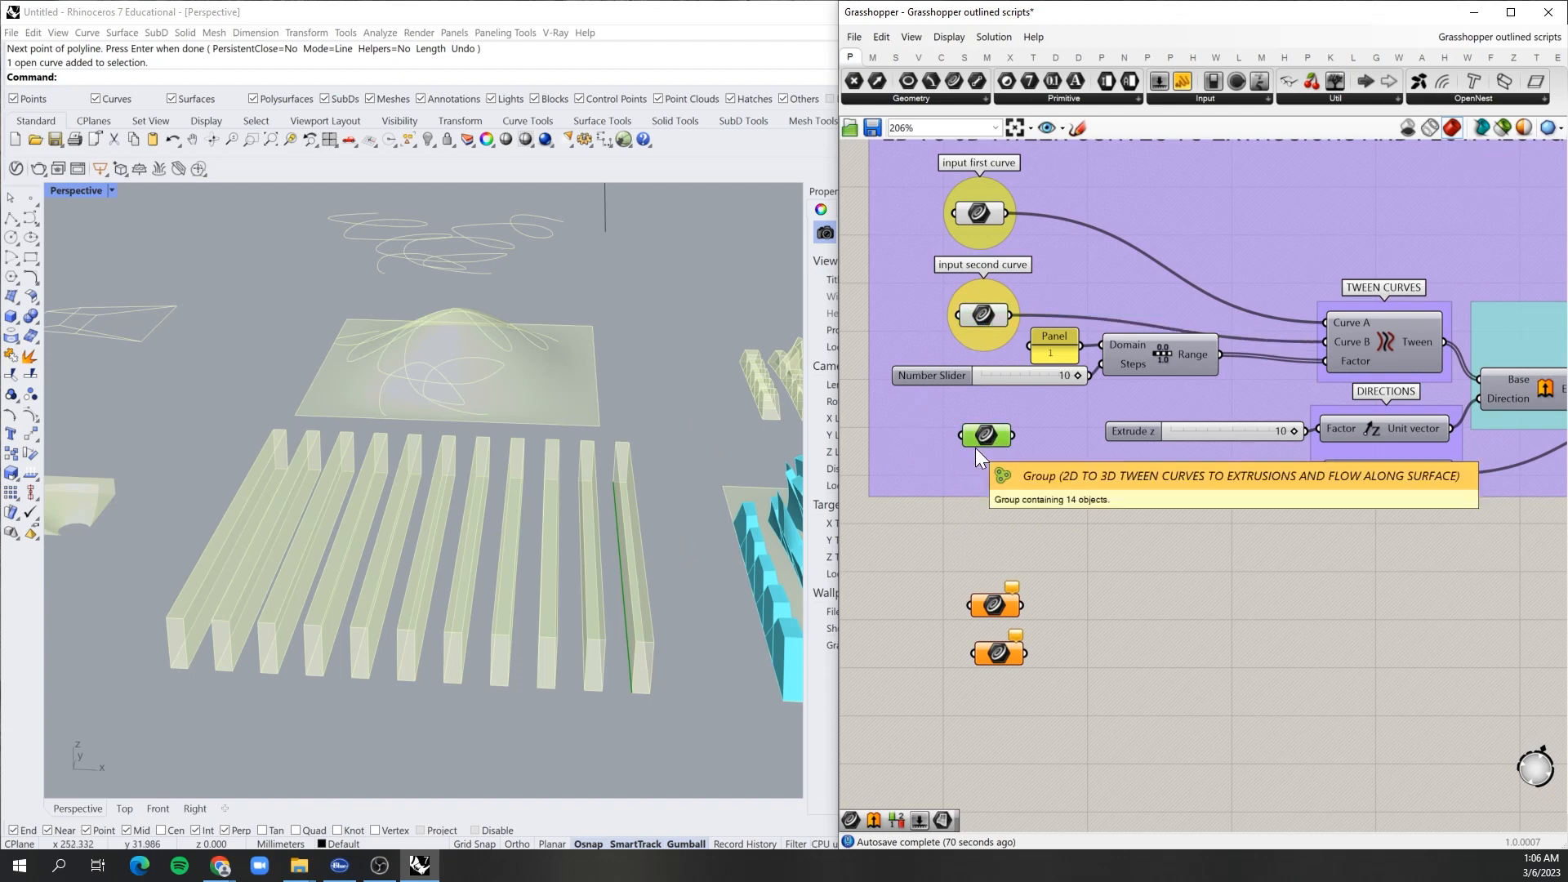
# Step: Replace the two empty Curve parameters below the group with copies of the first and second input curve parameters
pyautogui.moveTo(1008, 539); pyautogui.dragTo(938, 666)
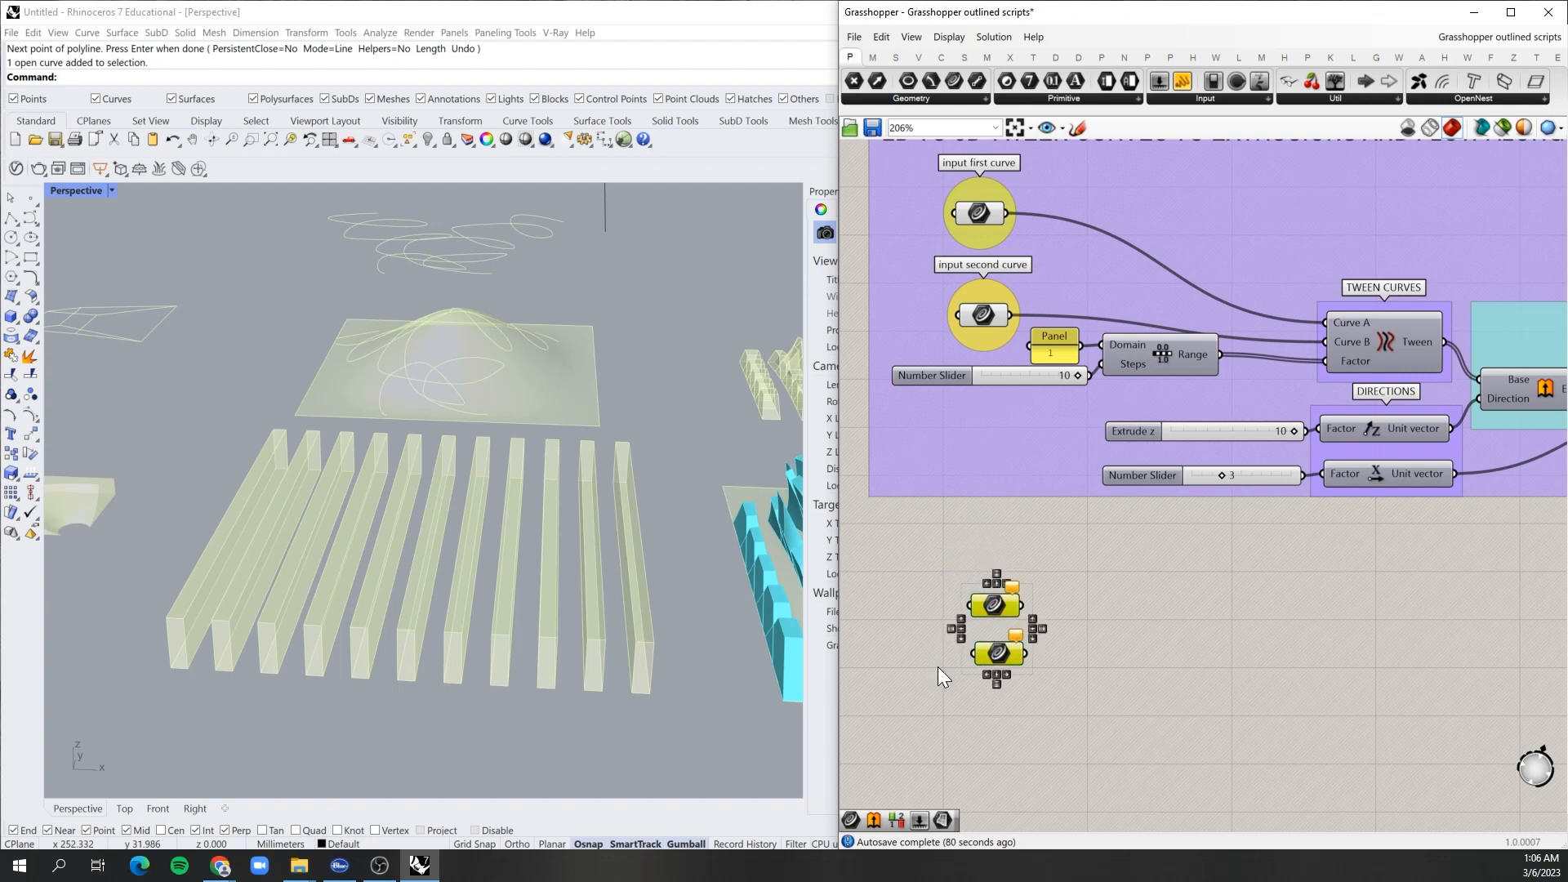
pyautogui.press('Delete')
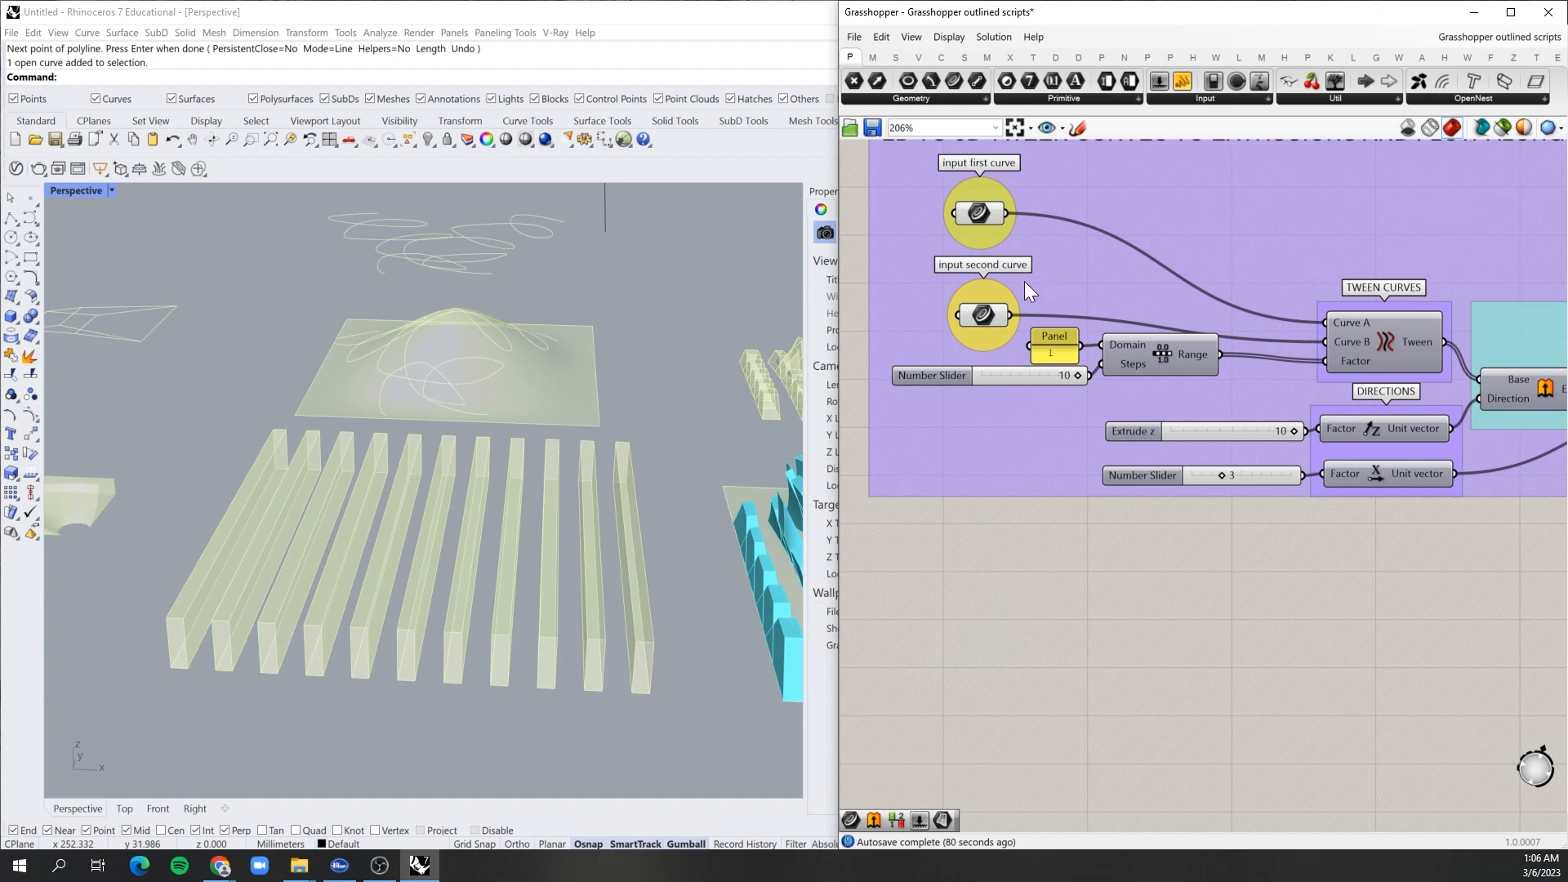
pyautogui.click(978, 214)
pyautogui.keyDown('shift'); pyautogui.click(979, 320); pyautogui.keyUp('shift')
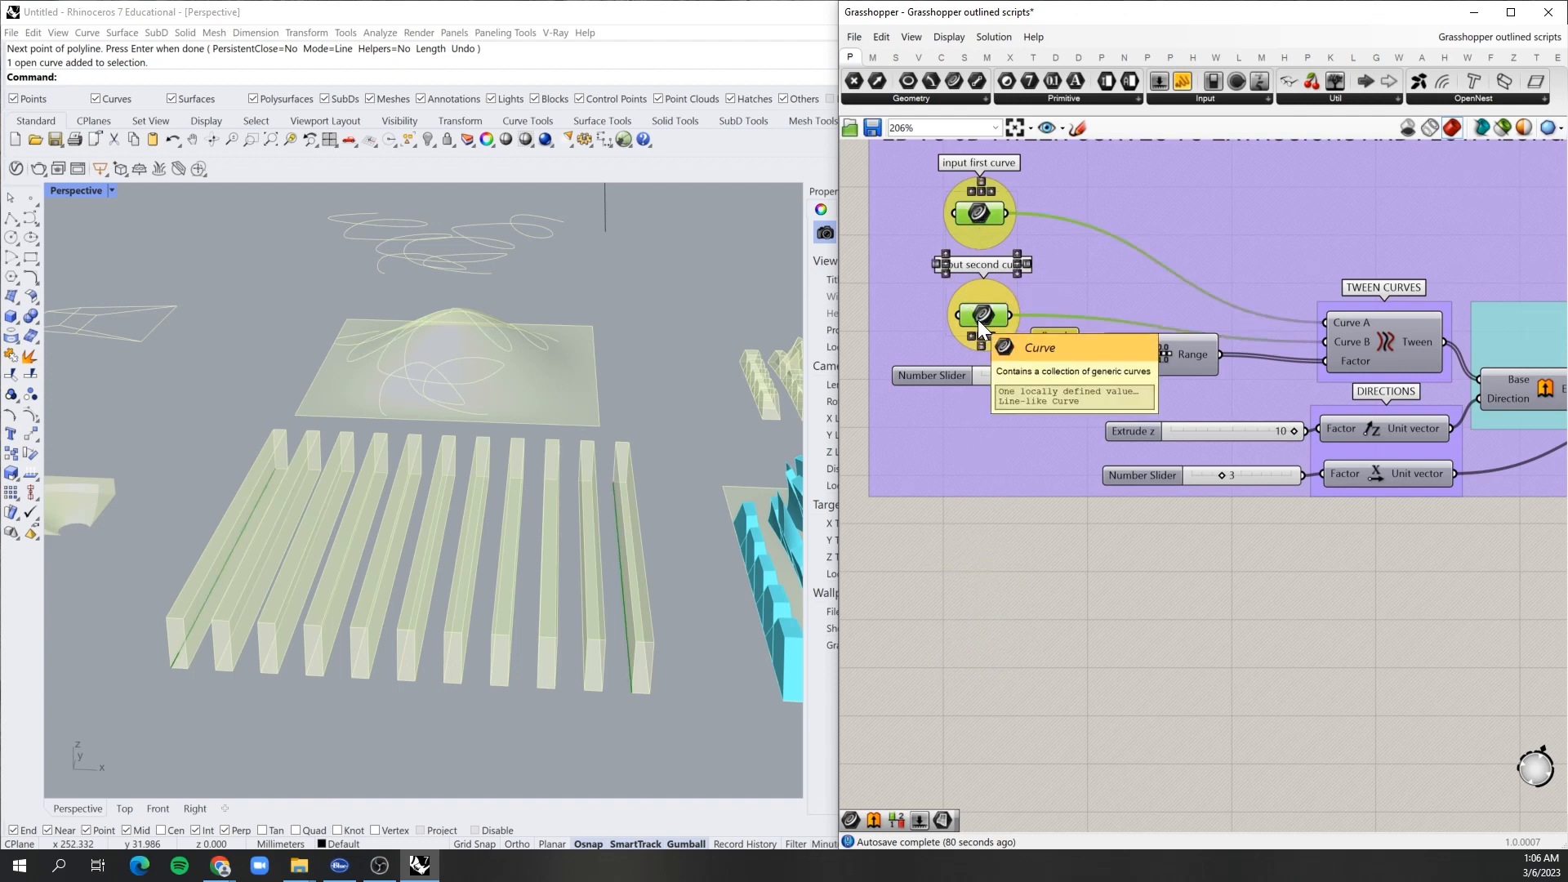
pyautogui.keyDown('alt'); pyautogui.moveTo(979, 320); pyautogui.dragTo(1010, 647); pyautogui.keyUp('alt')
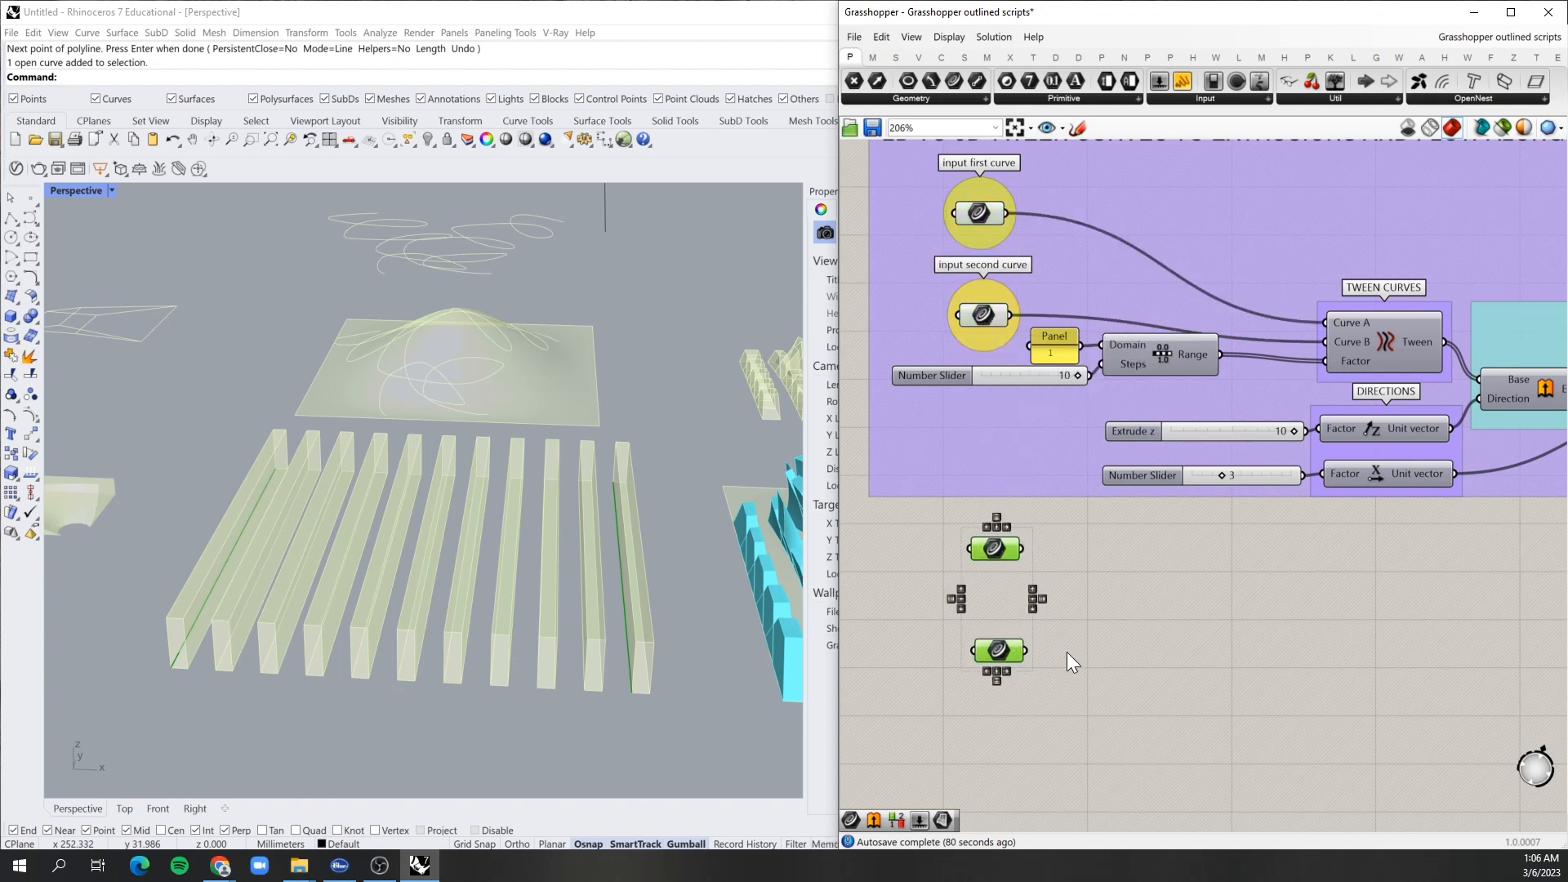
pyautogui.click(1096, 645)
# Step: Move the lower copied Curve parameter up so it sits directly beneath the upper one
pyautogui.scroll(-3, 931, 443)
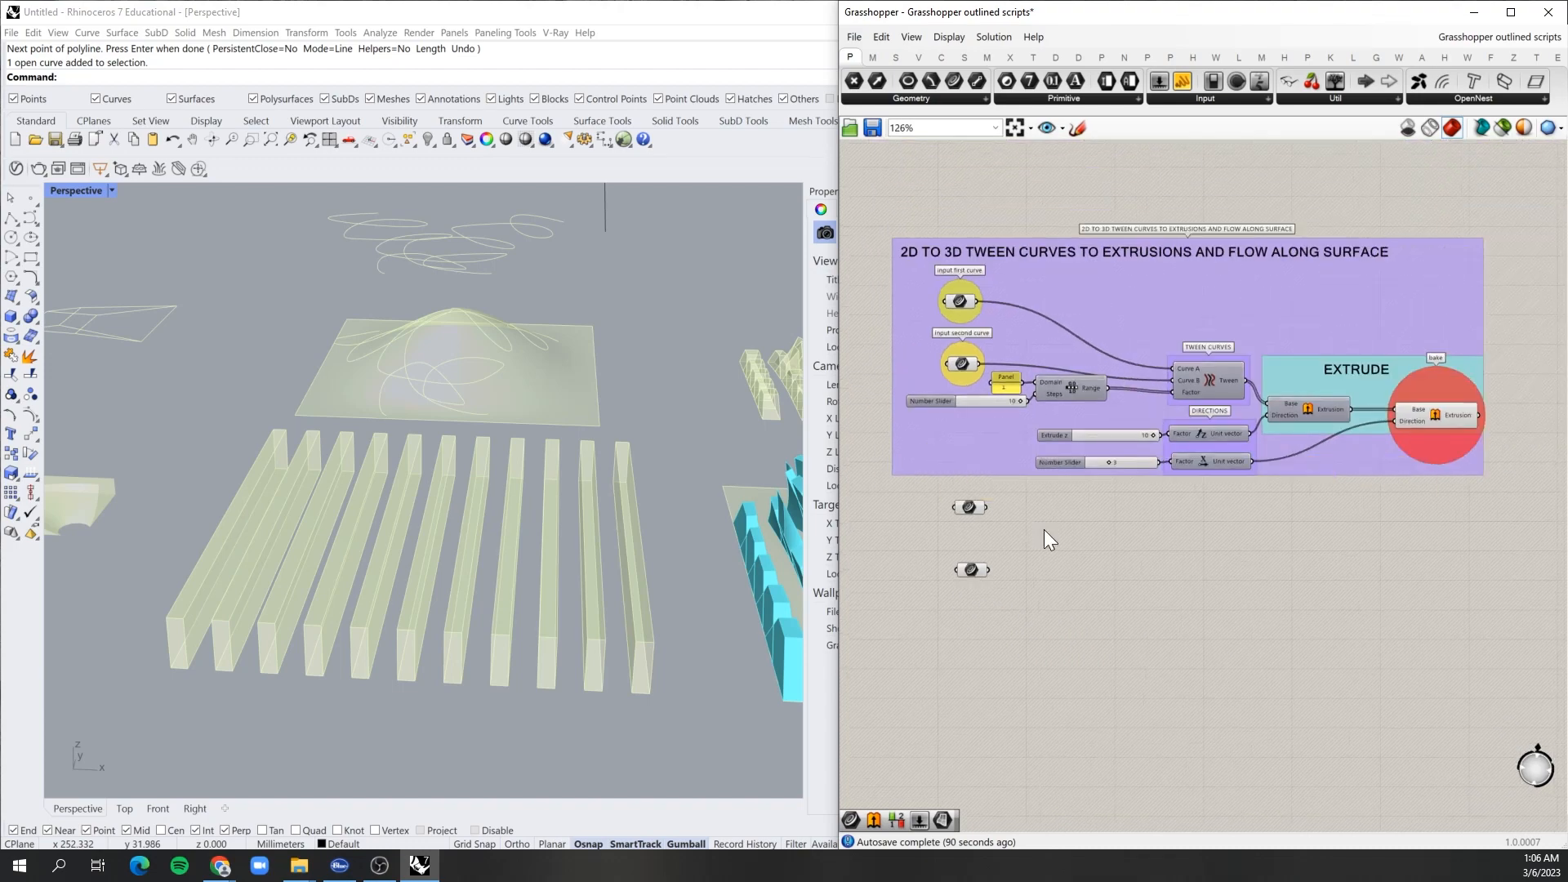
pyautogui.scroll(1, 1044, 530)
pyautogui.moveTo(958, 572); pyautogui.dragTo(958, 539)
pyautogui.click(956, 505)
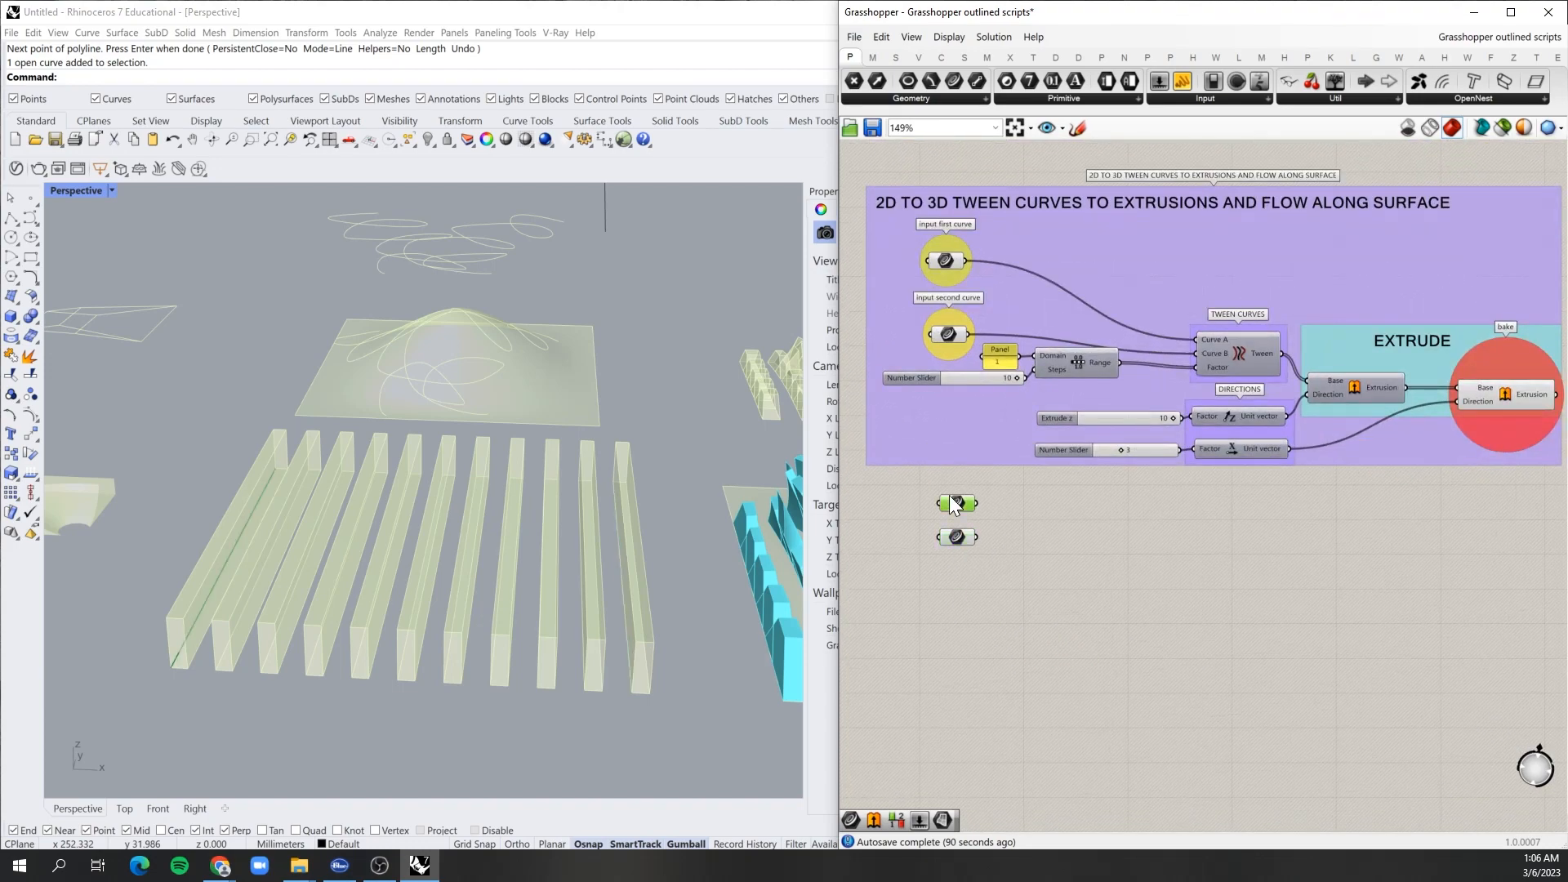
pyautogui.click(1075, 540)
# Step: Turn off the preview of the final Extrusion component in the tween curves group's bake circle
pyautogui.moveTo(443, 526); pyautogui.dragTo(346, 553, button='right')
pyautogui.scroll(-3, 541, 375)
pyautogui.scroll(2, 1032, 513)
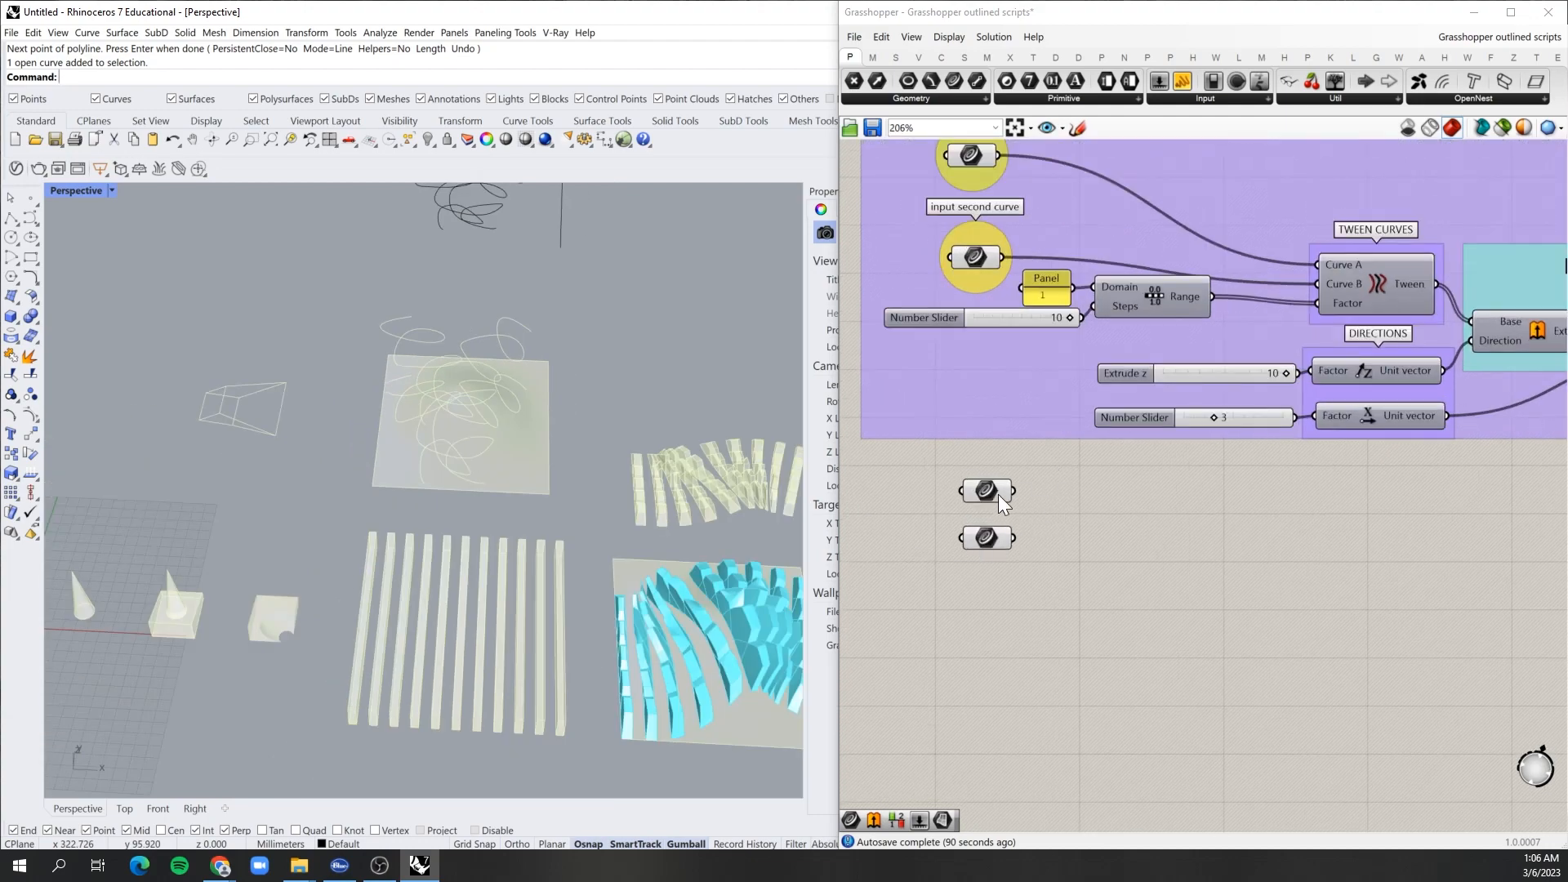
pyautogui.scroll(-4, 981, 639)
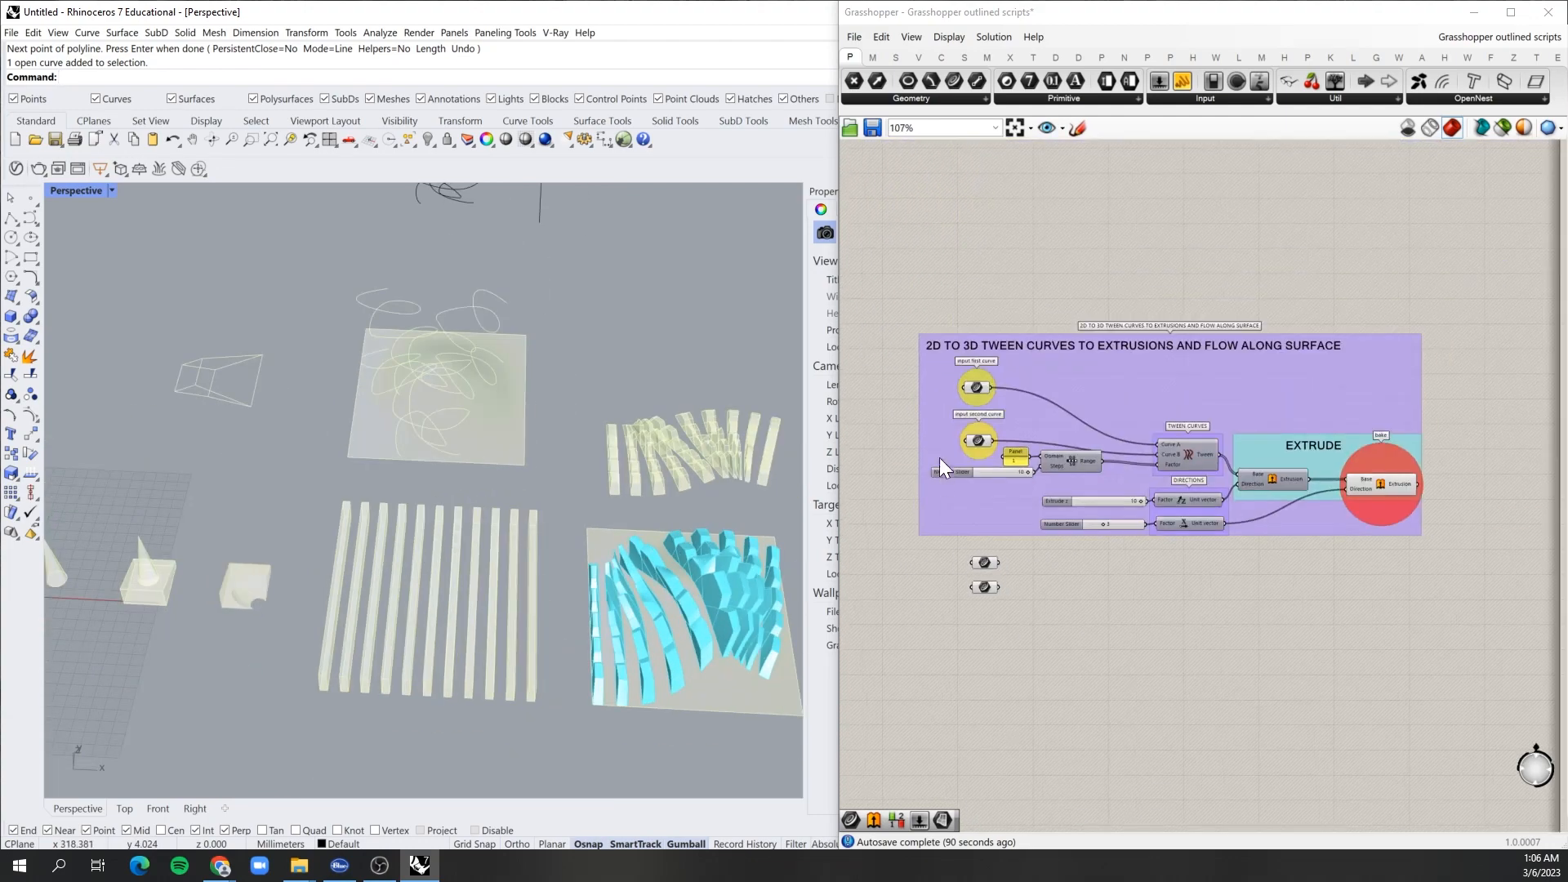
pyautogui.moveTo(1458, 419); pyautogui.dragTo(1369, 500)
pyautogui.middleClick(1463, 432)
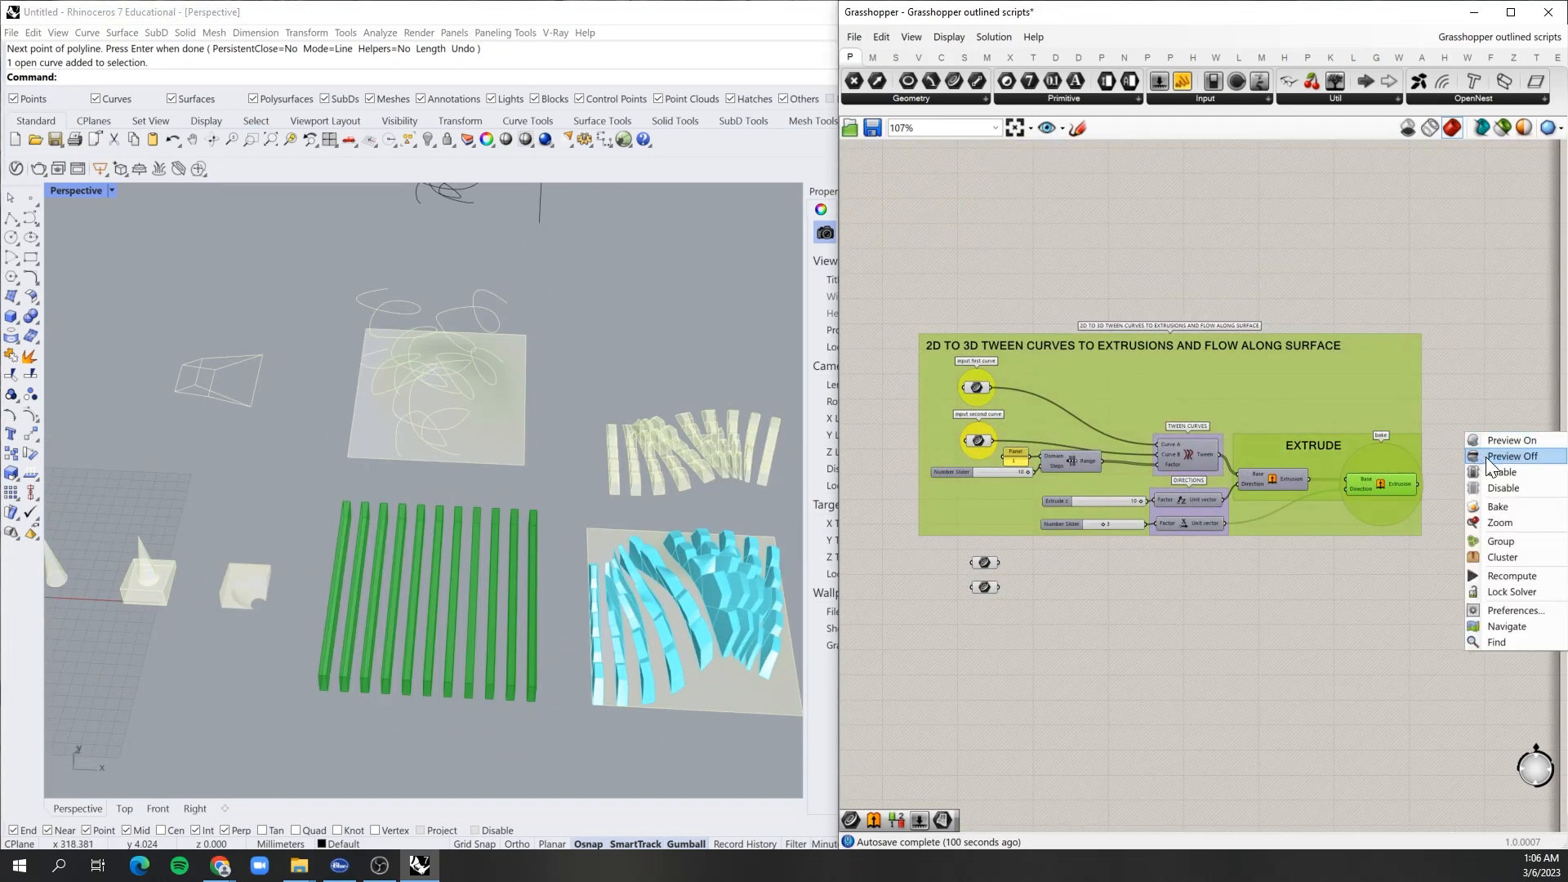
pyautogui.click(1492, 456)
pyautogui.click(1267, 541)
pyautogui.scroll(3, 1042, 581)
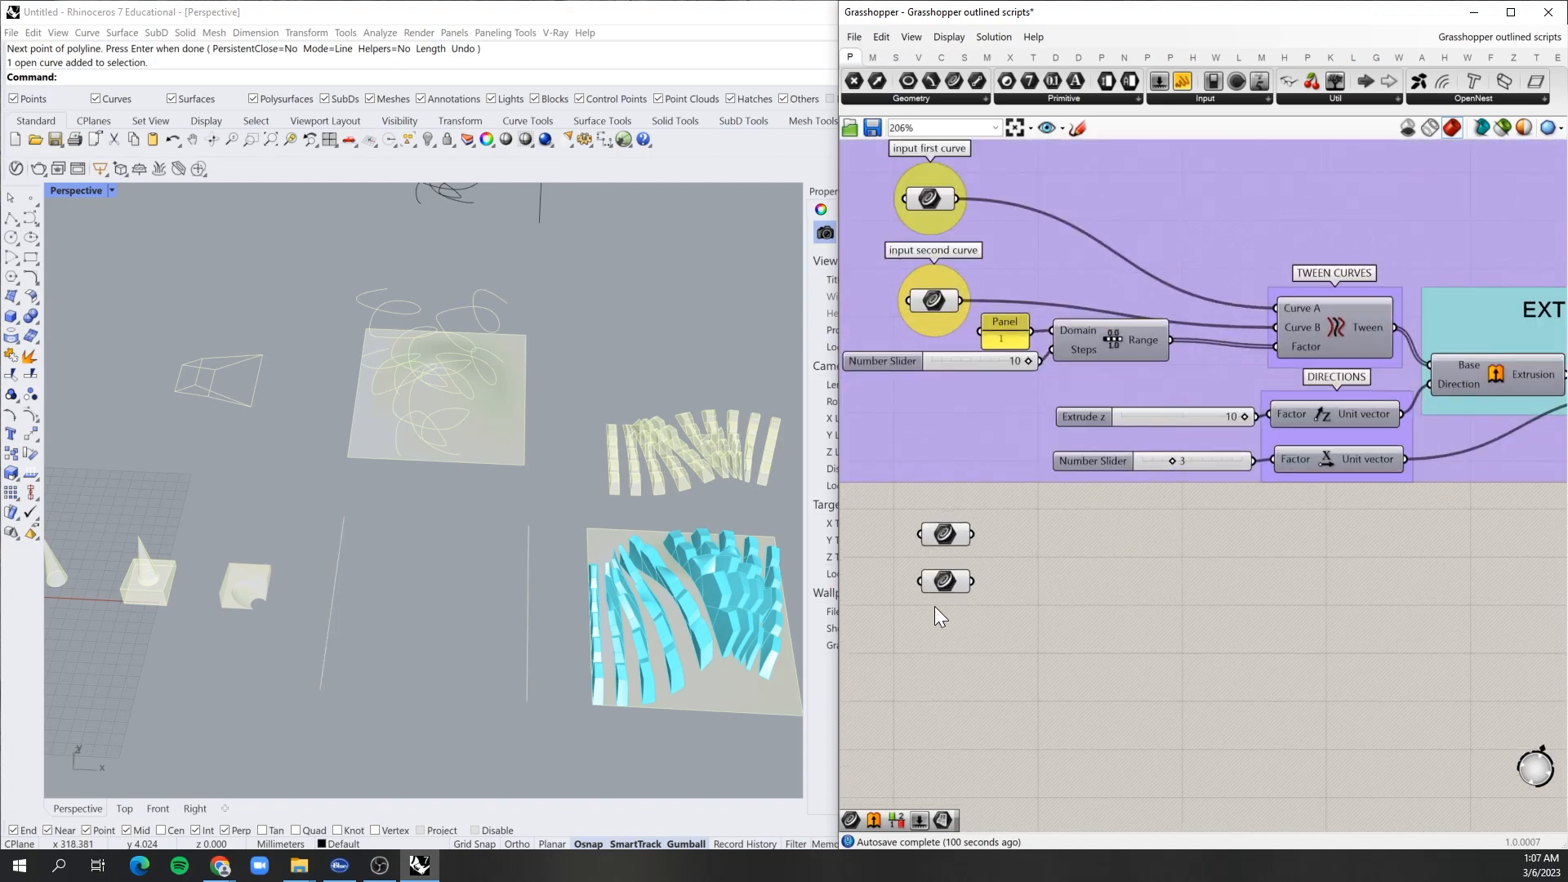
# Step: Add a Tween Curve component and connect the upper copied curve to Curve A and the lower one to Curve B
pyautogui.click(945, 581)
pyautogui.rightClick(929, 528)
pyautogui.click(949, 608)
pyautogui.doubleClick(1232, 577)
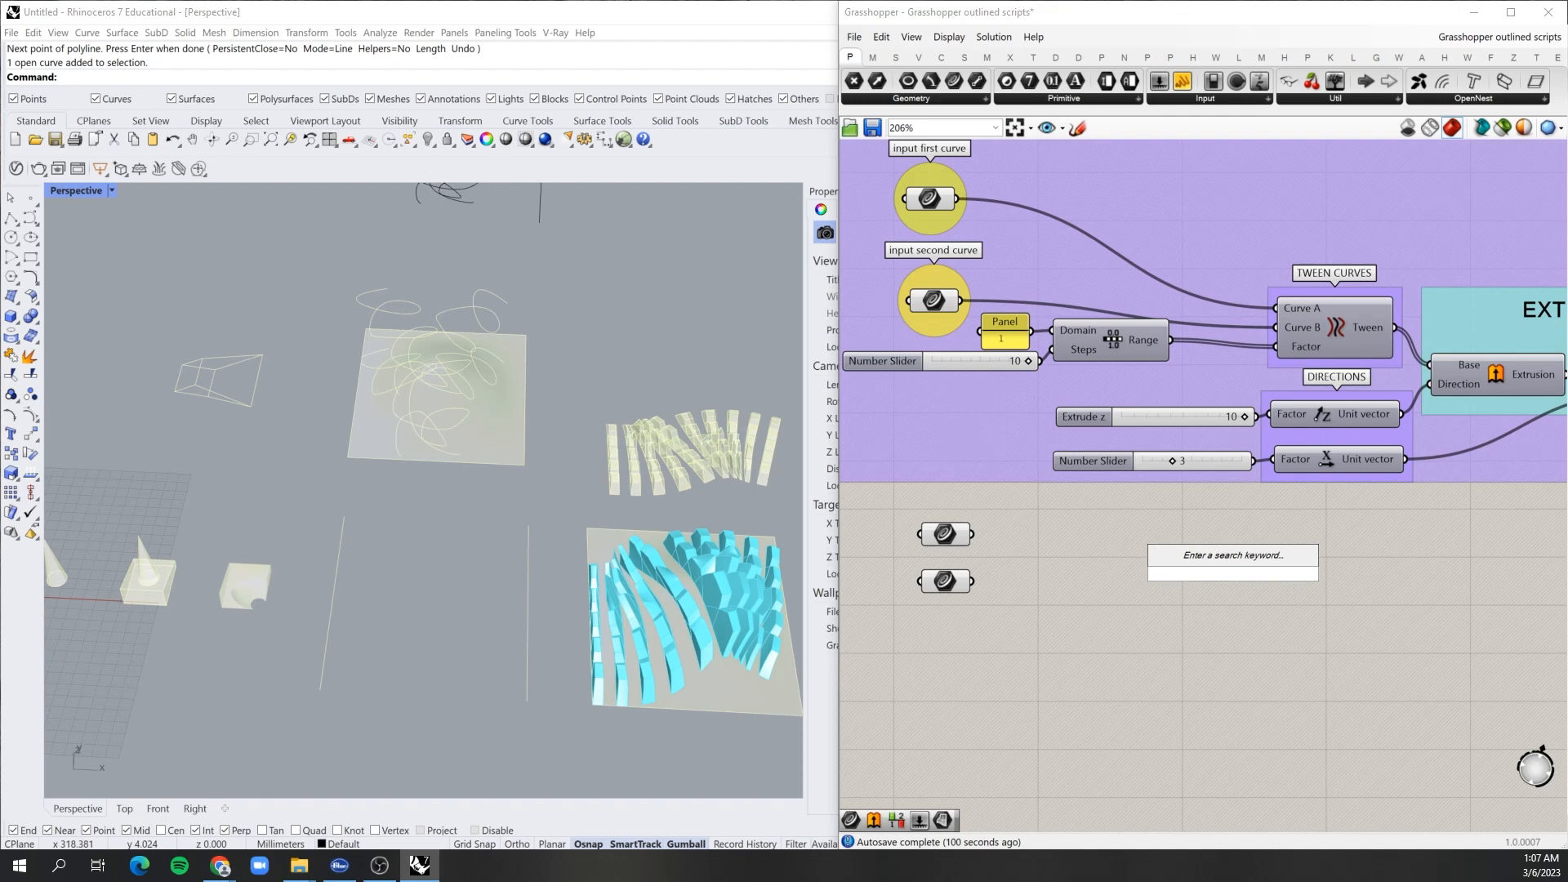
pyautogui.write('TWEEN')
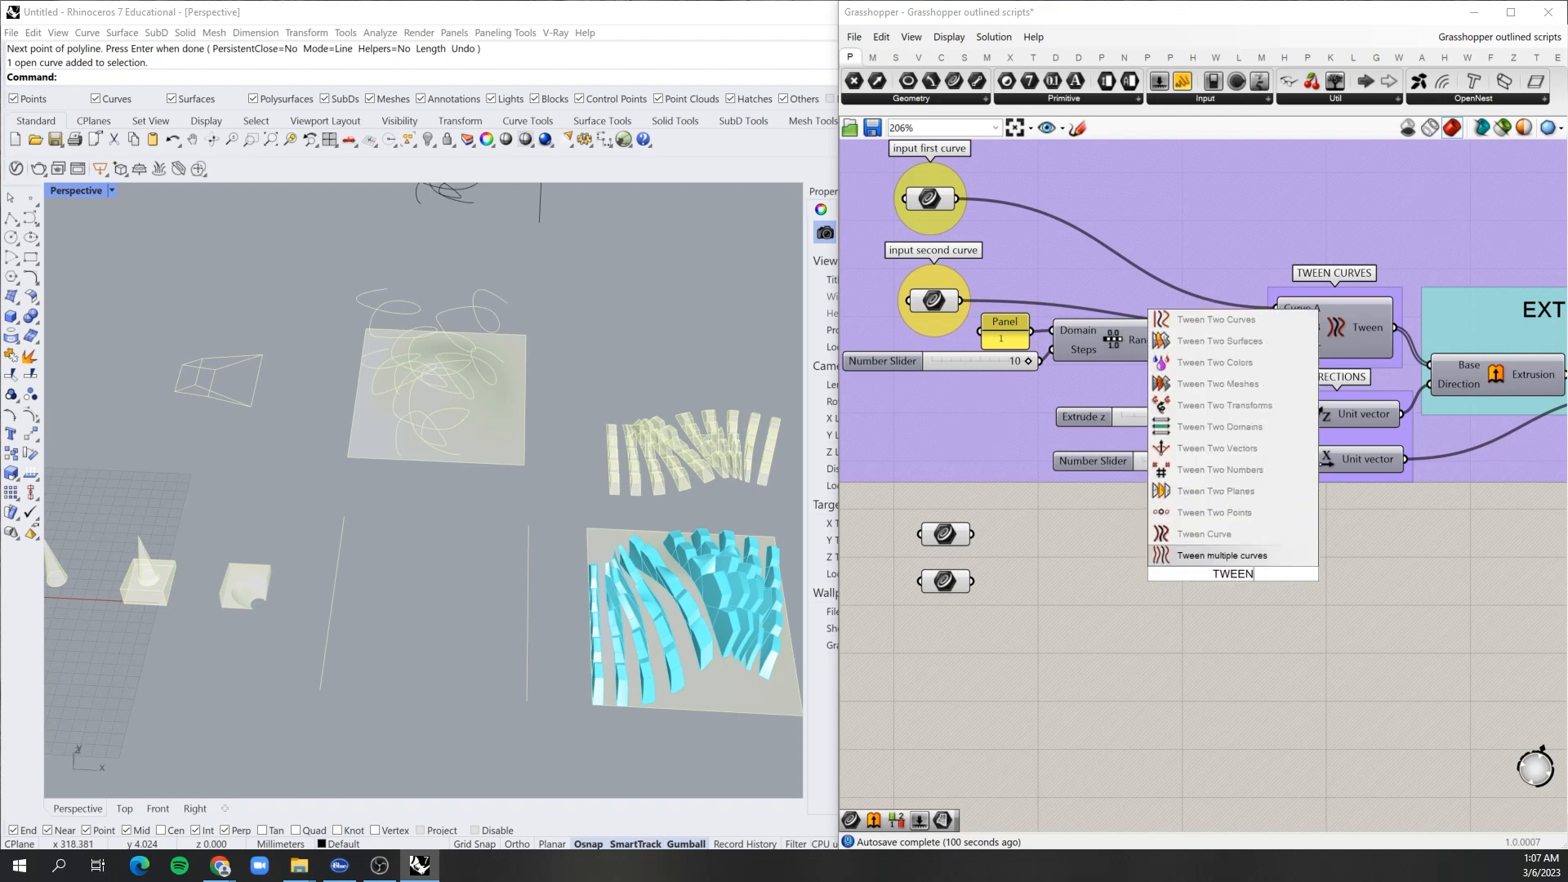
pyautogui.press('Up')
pyautogui.click(1198, 536)
pyautogui.moveTo(1223, 572); pyautogui.dragTo(1058, 546)
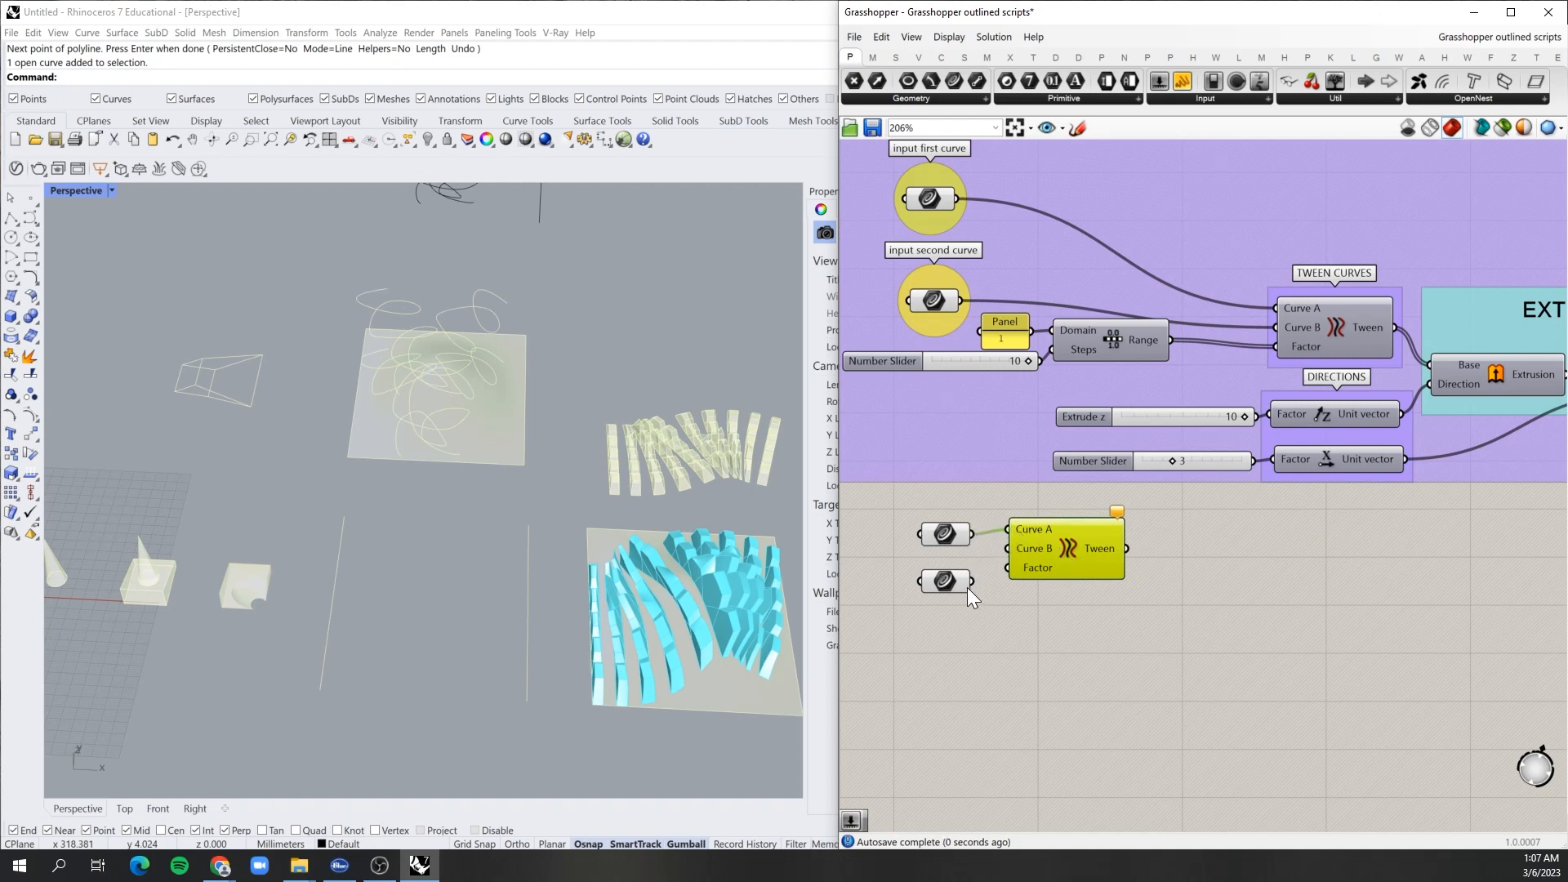
pyautogui.moveTo(1031, 551); pyautogui.dragTo(1061, 566)
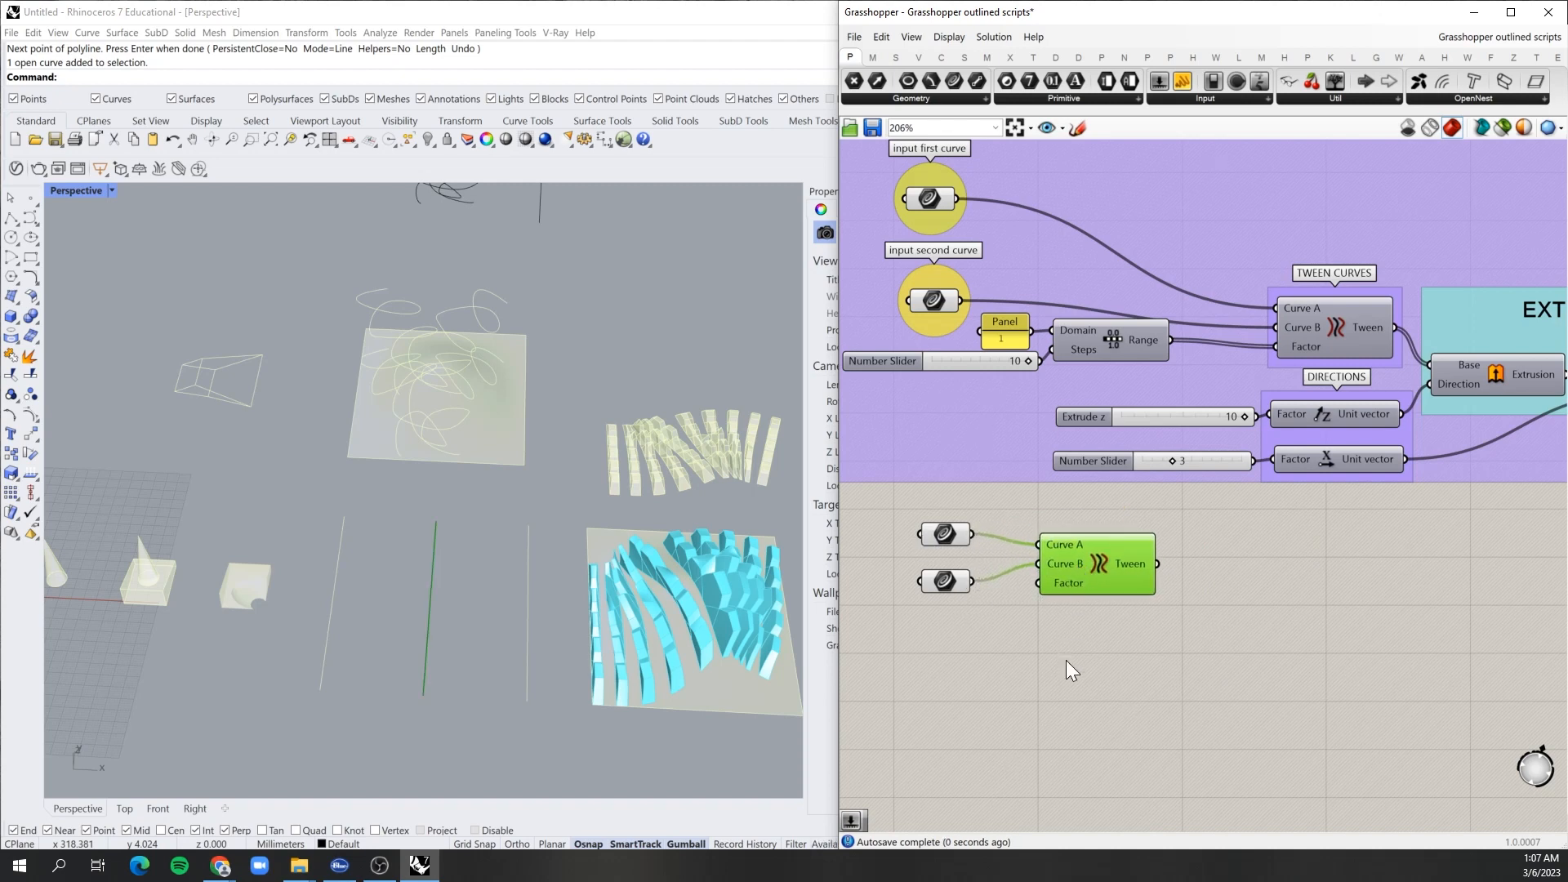
# Step: Add a Tween Two Surfaces component and a Tween Two Meshes component side by side below the Tween Curve component
pyautogui.doubleClick(1064, 674)
pyautogui.write('TWEE')
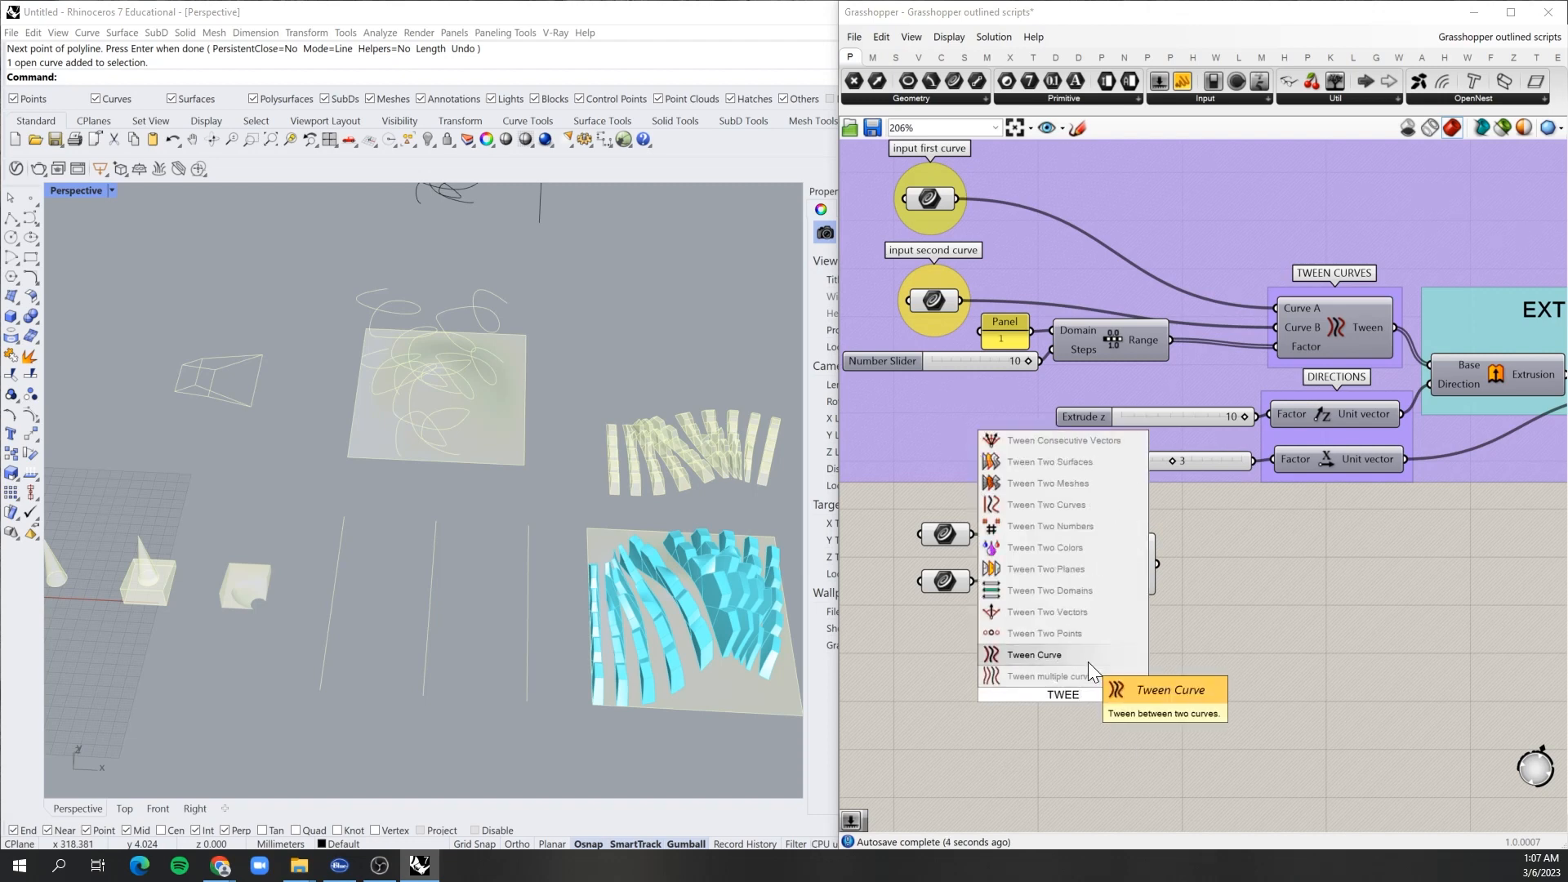
pyautogui.click(1042, 464)
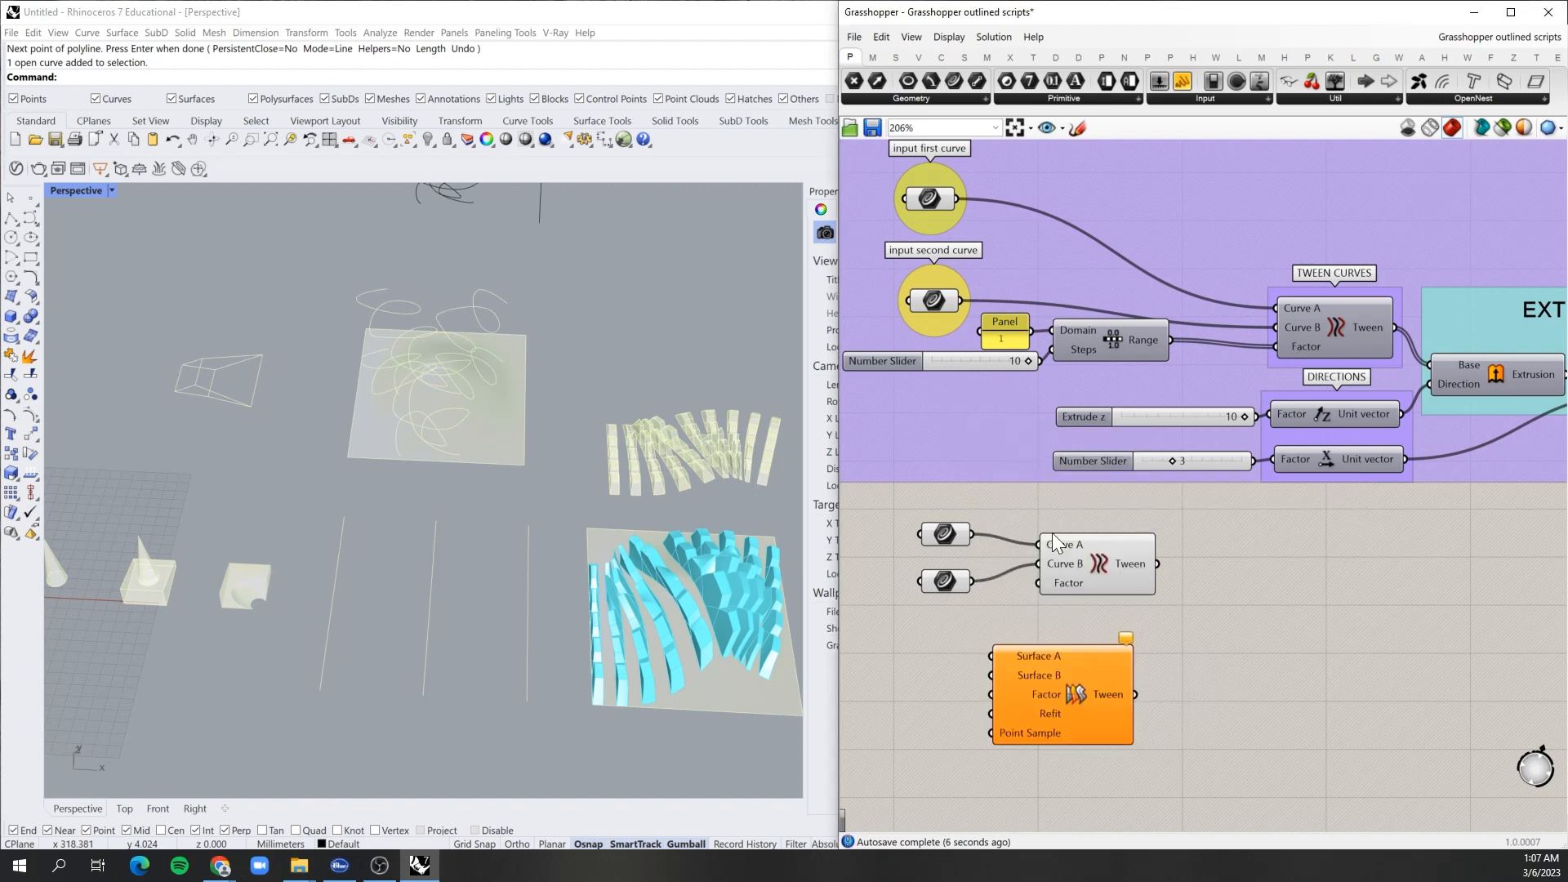
pyautogui.doubleClick(1223, 665)
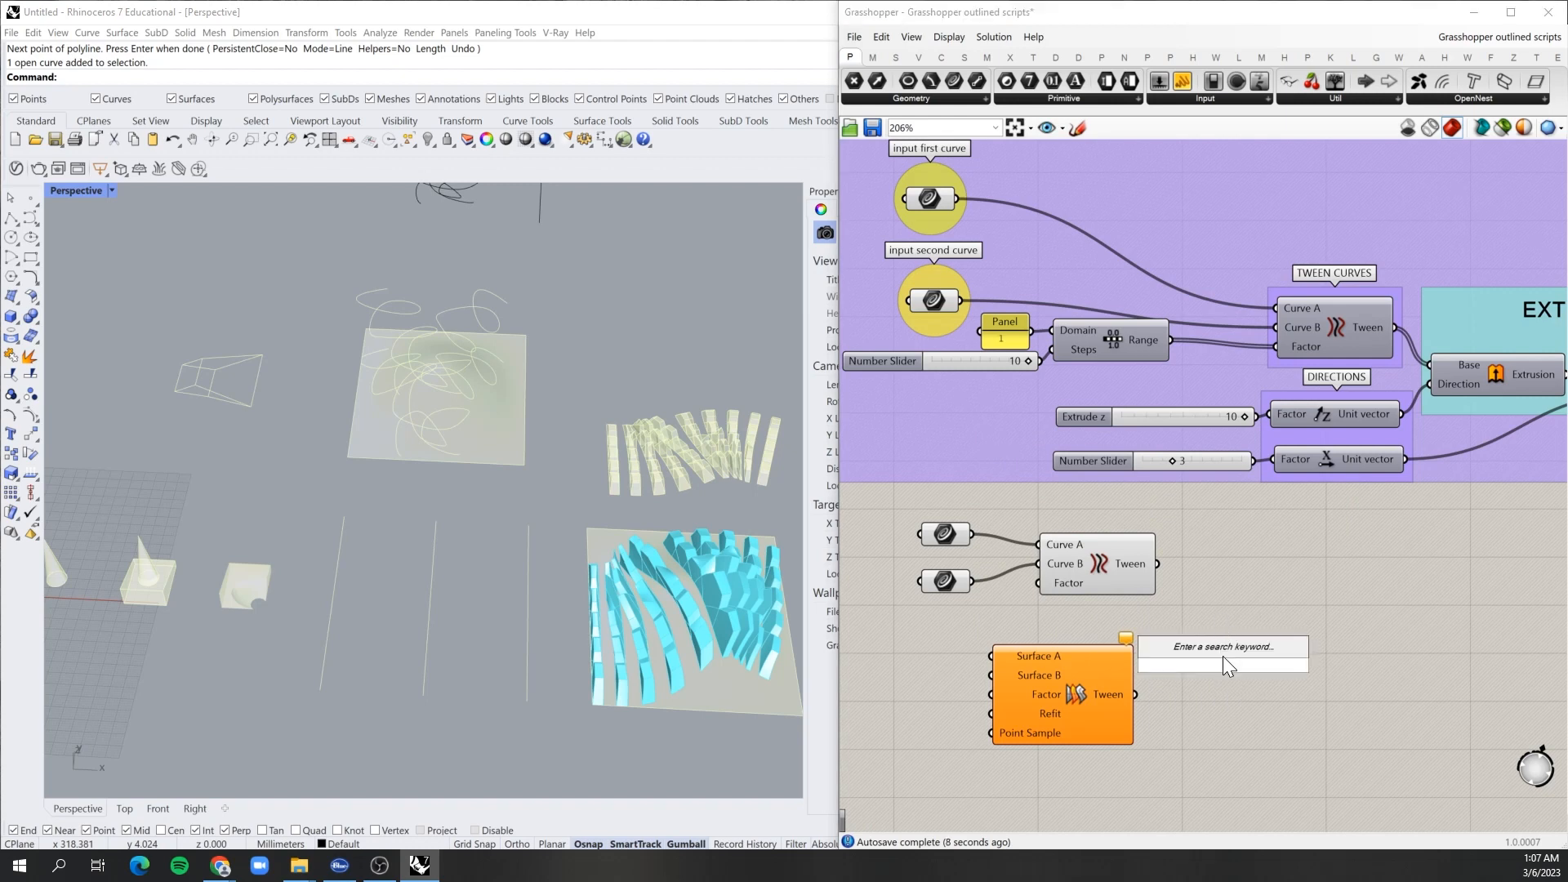
pyautogui.write('TWEE')
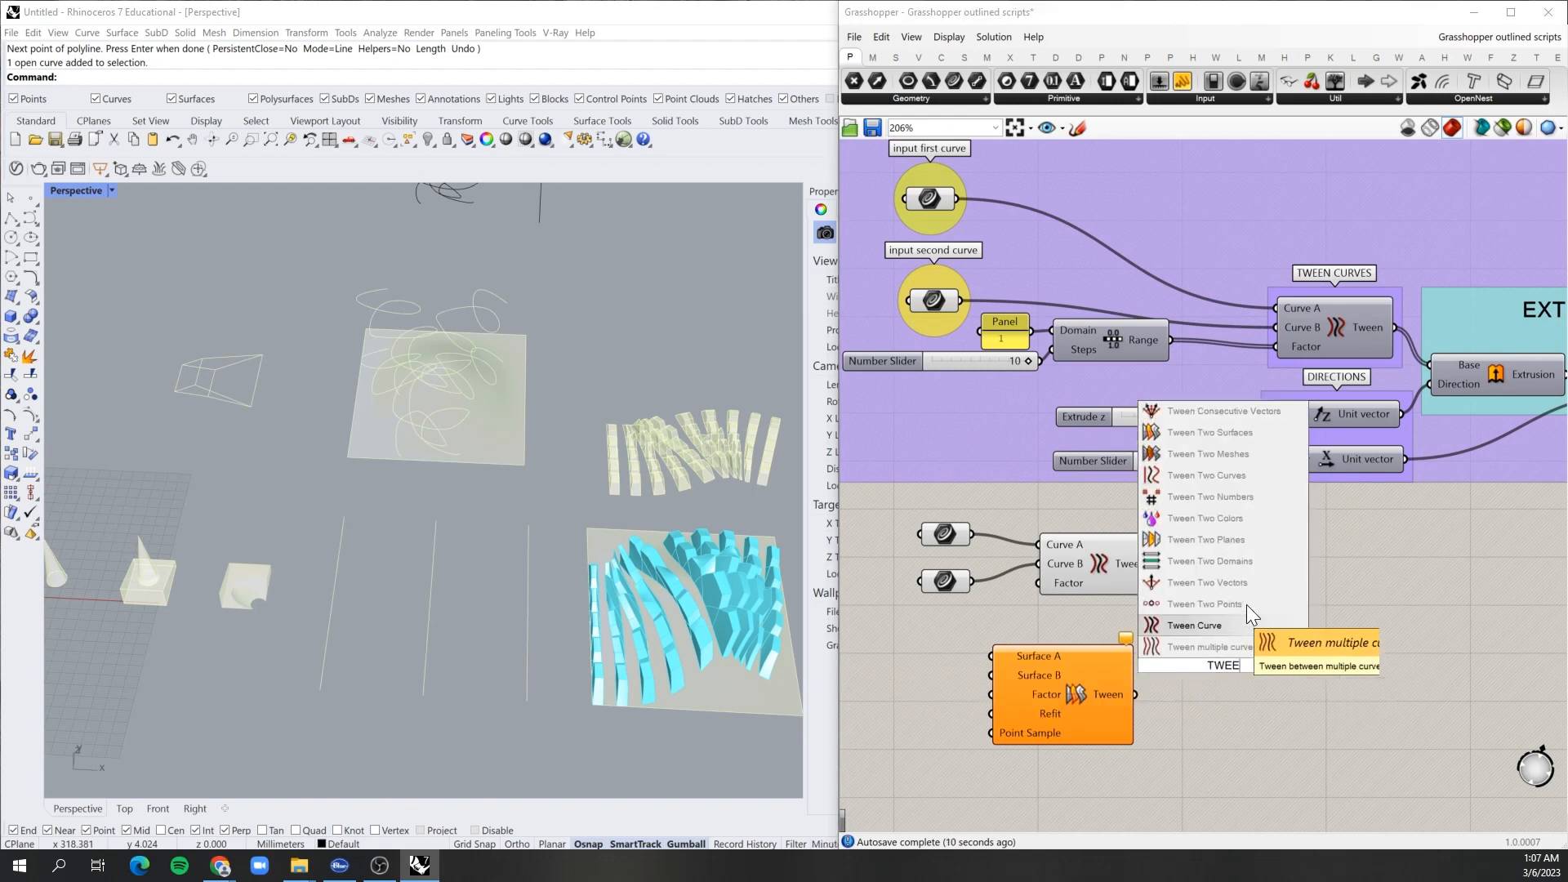
pyautogui.click(1237, 455)
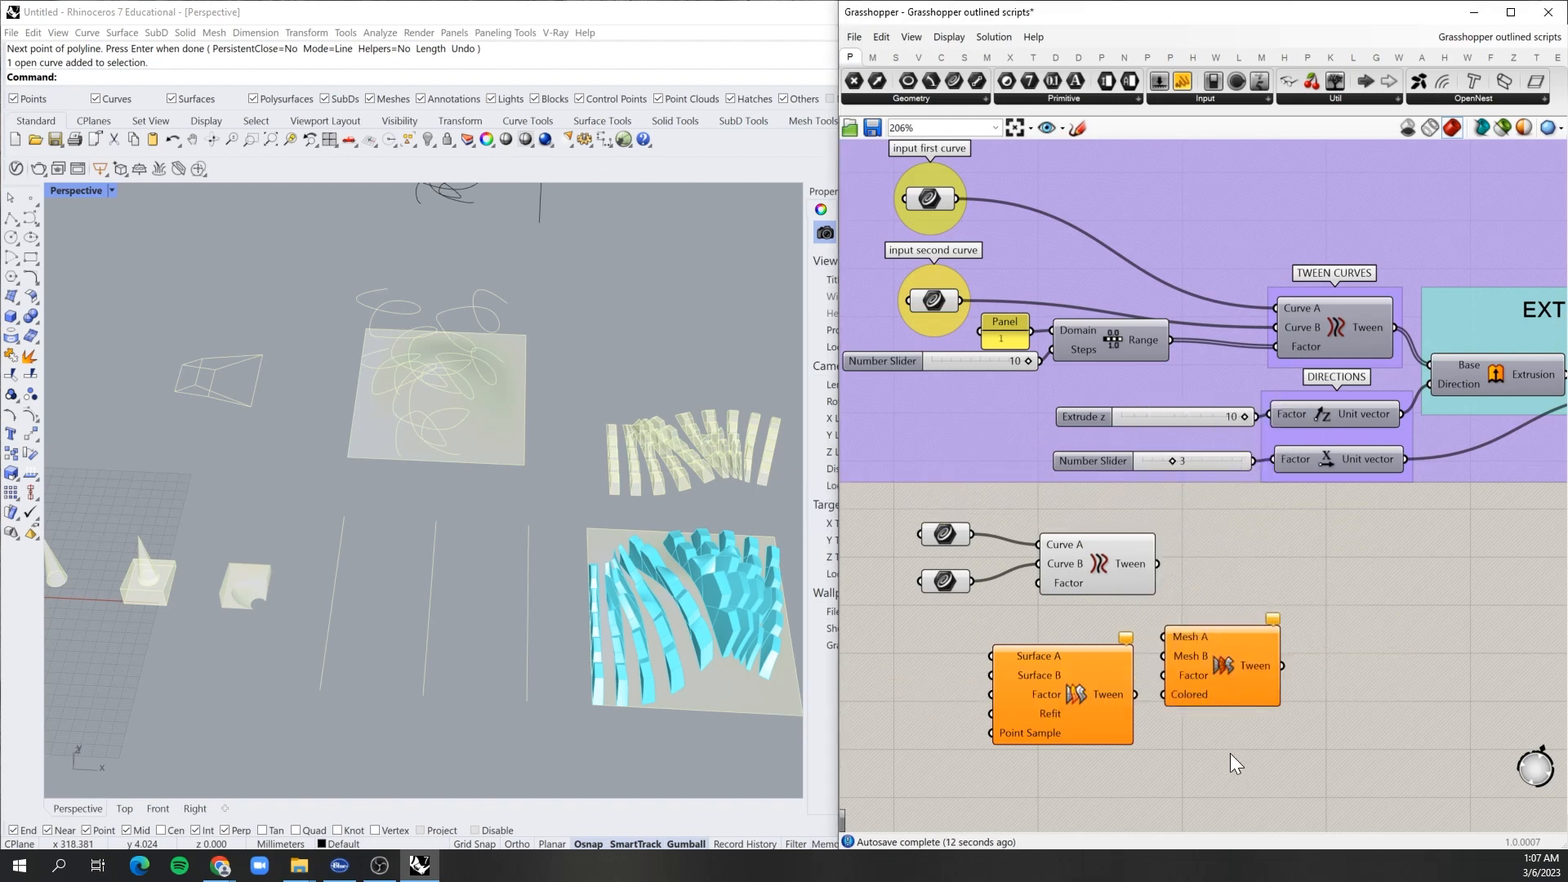
pyautogui.moveTo(1248, 722); pyautogui.dragTo(1263, 740)
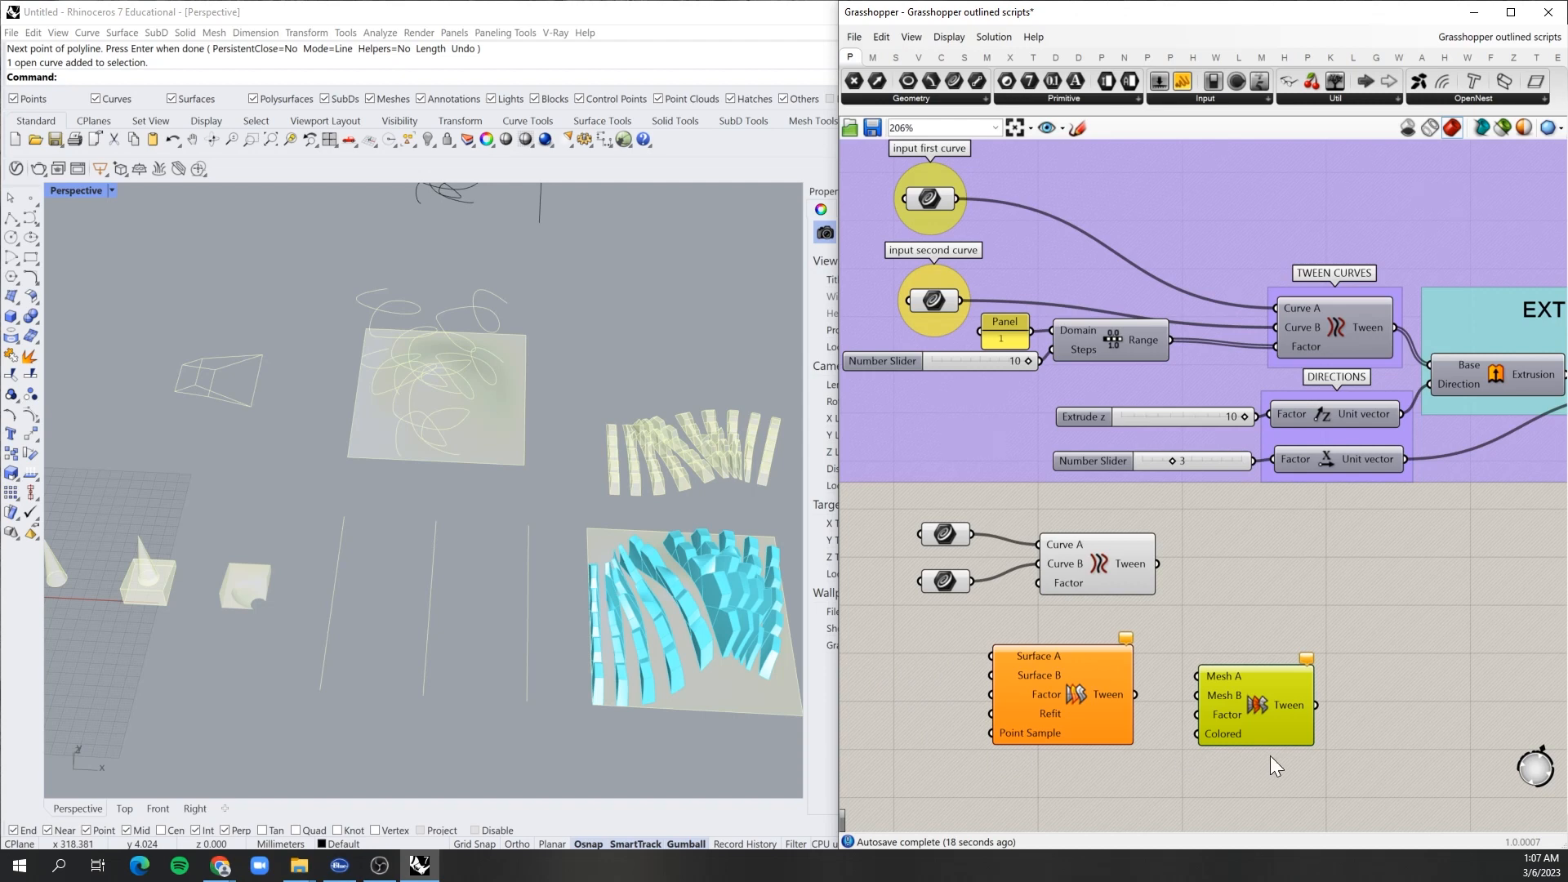
# Step: Delete the surface and mesh tween components
pyautogui.moveTo(1271, 757); pyautogui.dragTo(1052, 660)
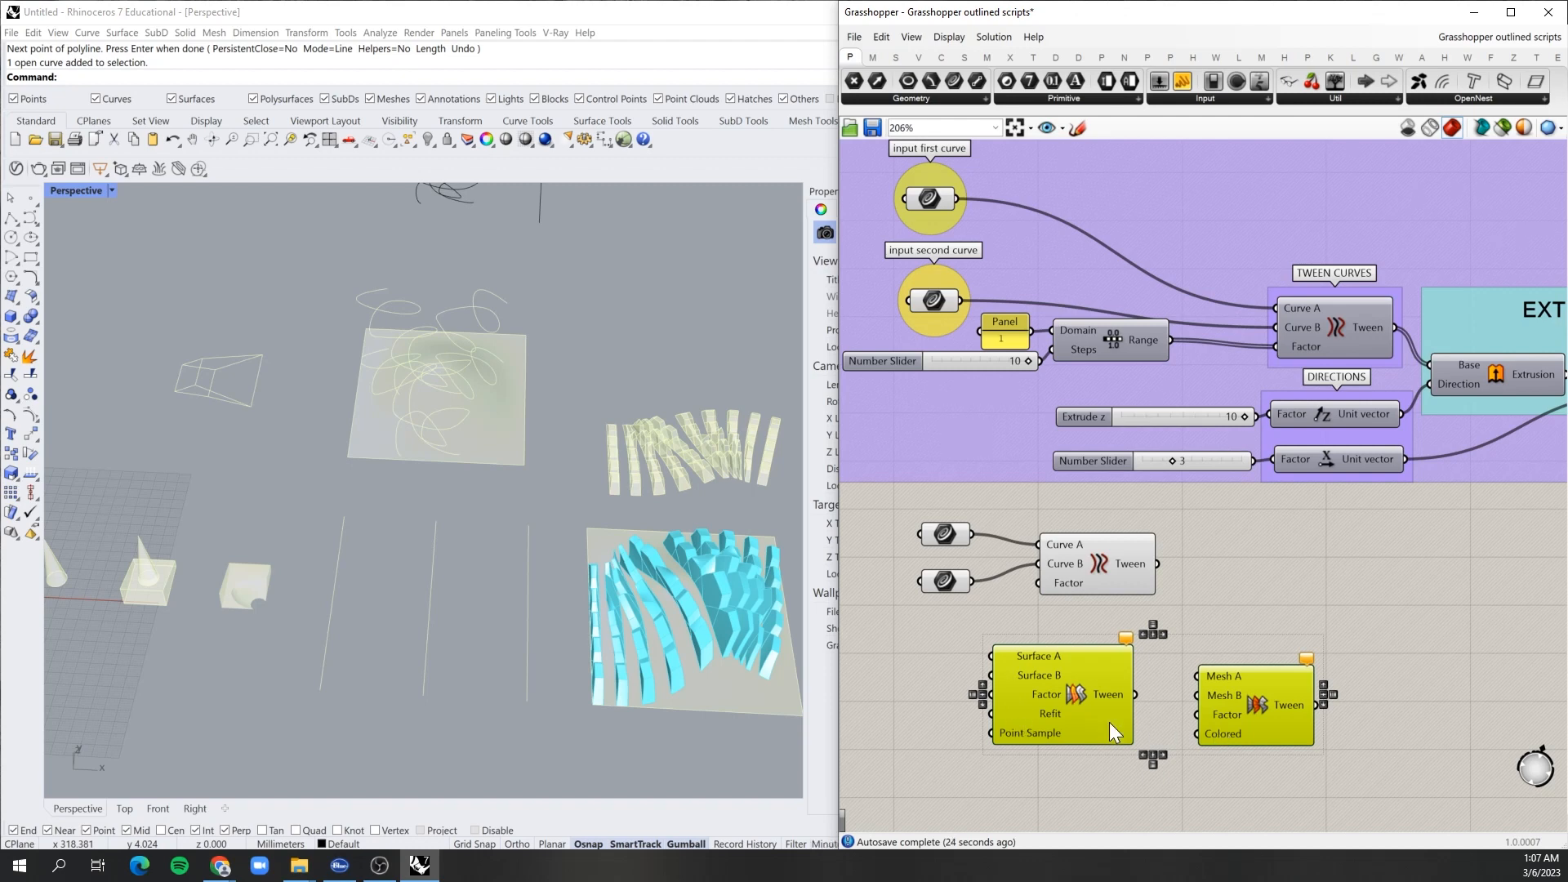
pyautogui.moveTo(1067, 706)
pyautogui.press('Delete')
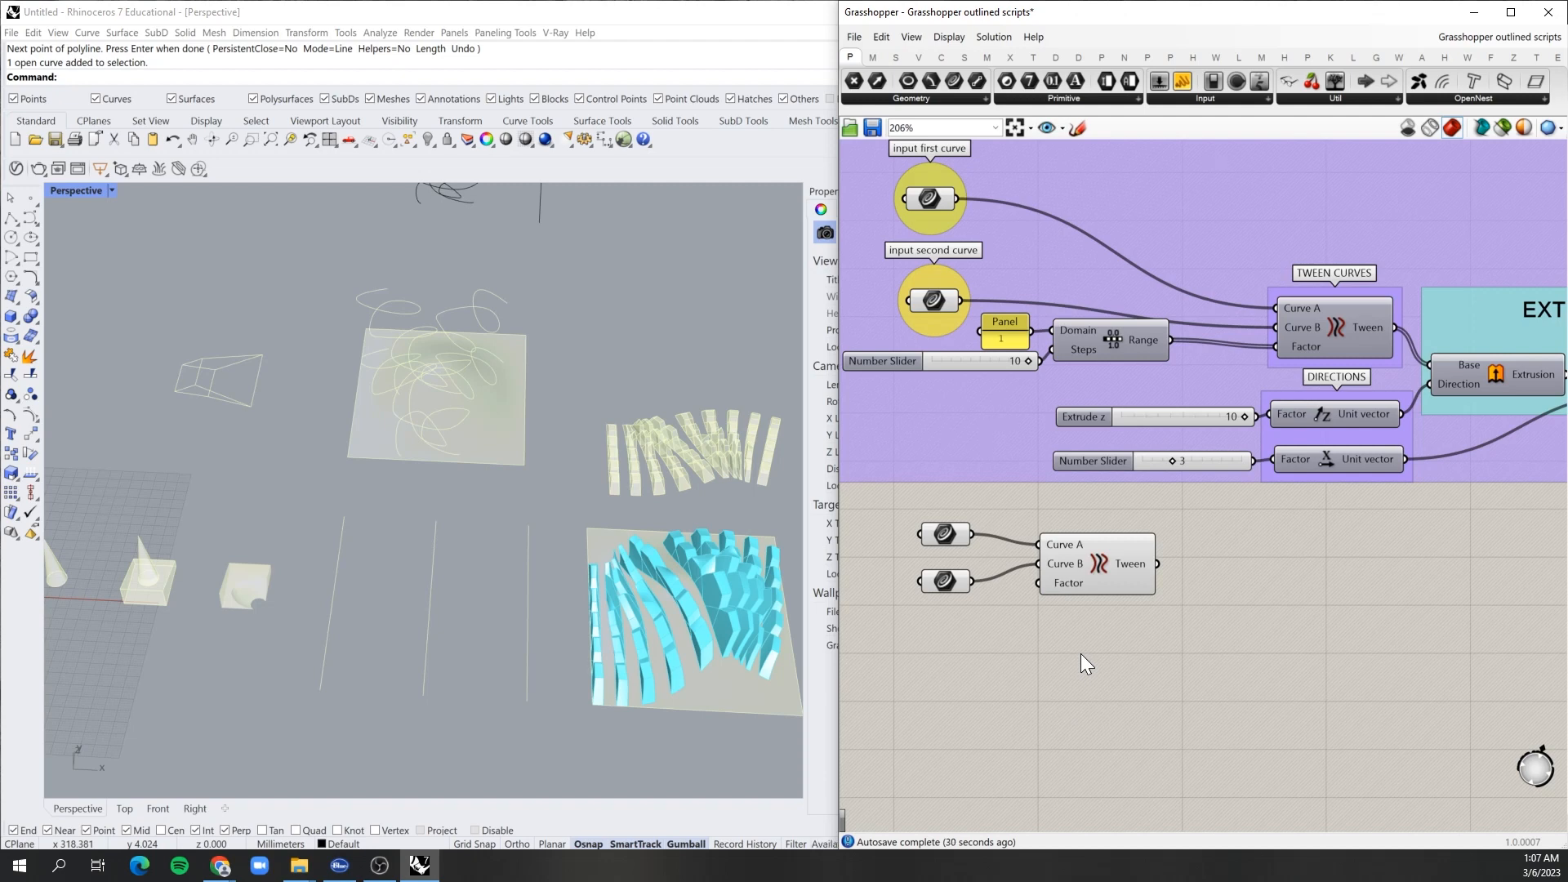
# Step: Highlight the copied input curves and the Tween Curve result to examine where each lies in the Perspective viewport
pyautogui.scroll(1, 948, 568)
pyautogui.click(948, 565)
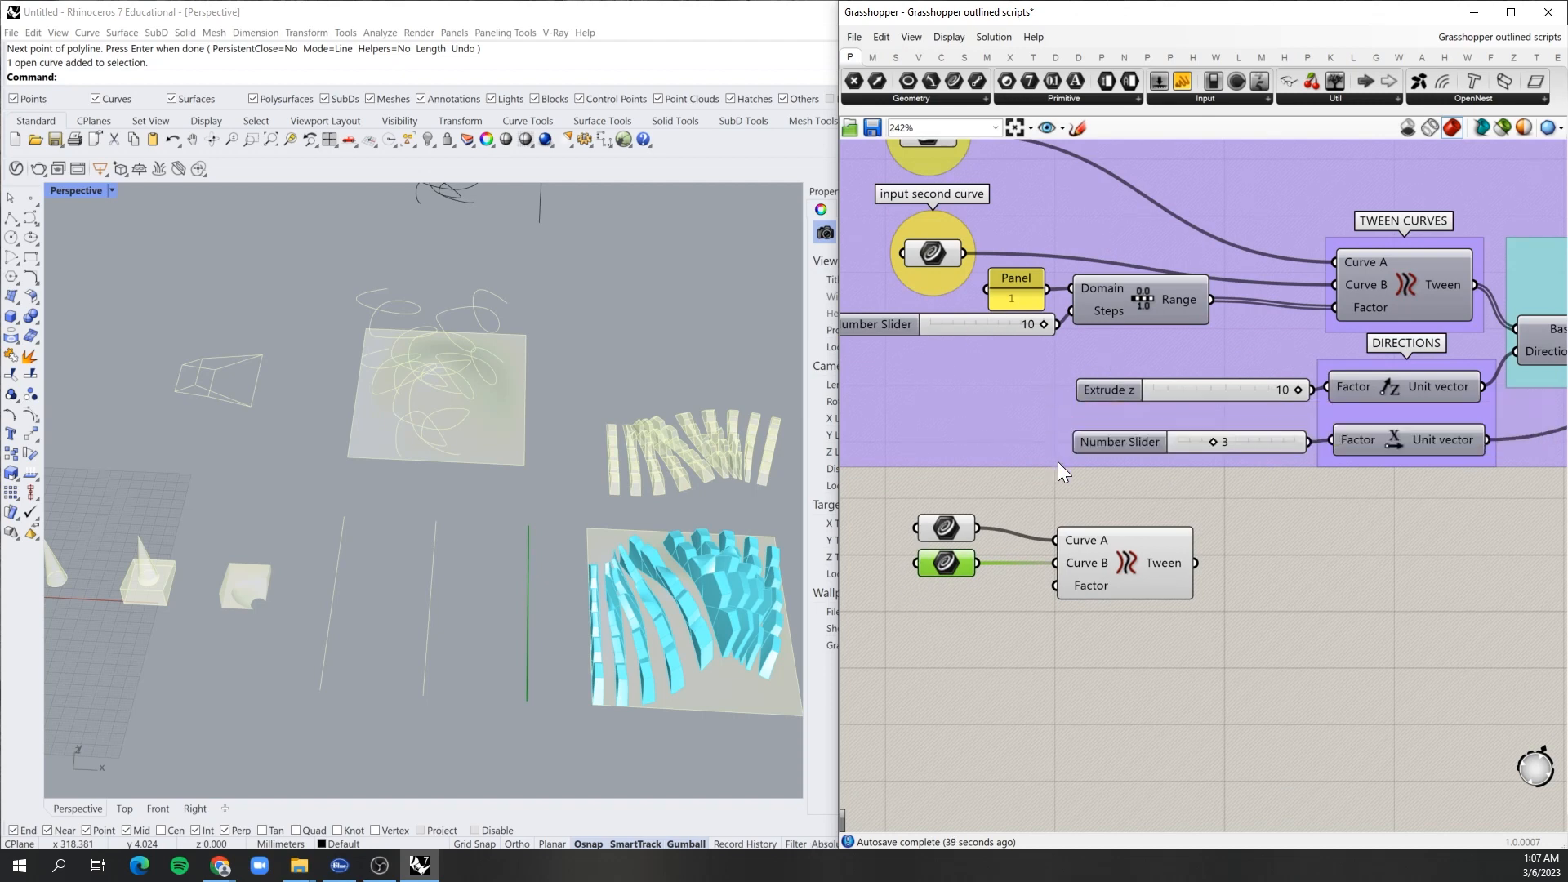
pyautogui.scroll(-2, 1041, 455)
pyautogui.click(1101, 530)
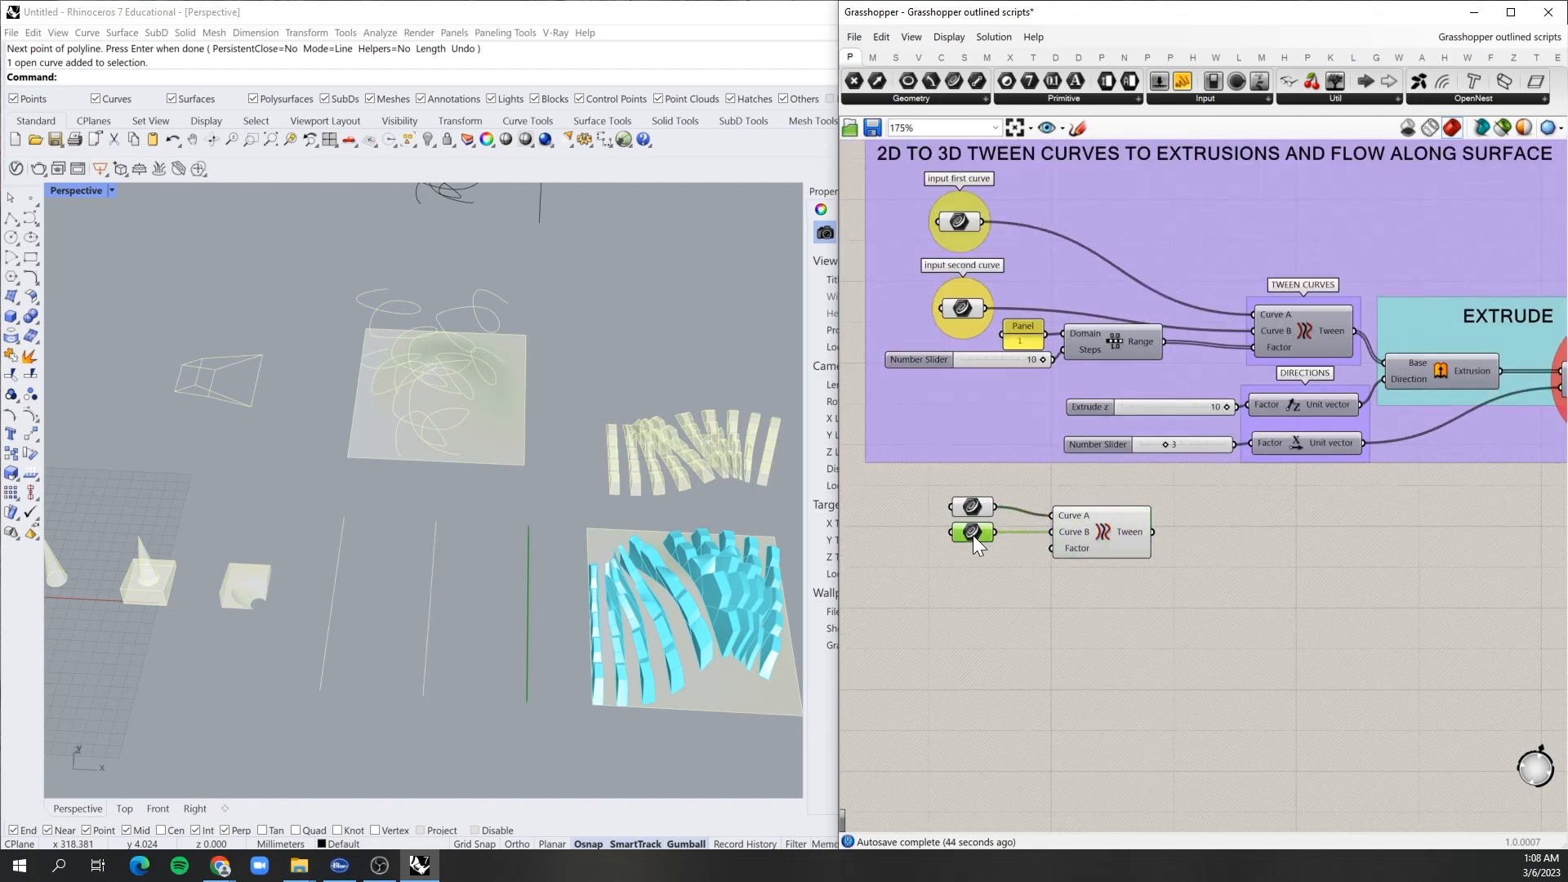
pyautogui.click(984, 508)
pyautogui.moveTo(1101, 532); pyautogui.dragTo(1104, 531)
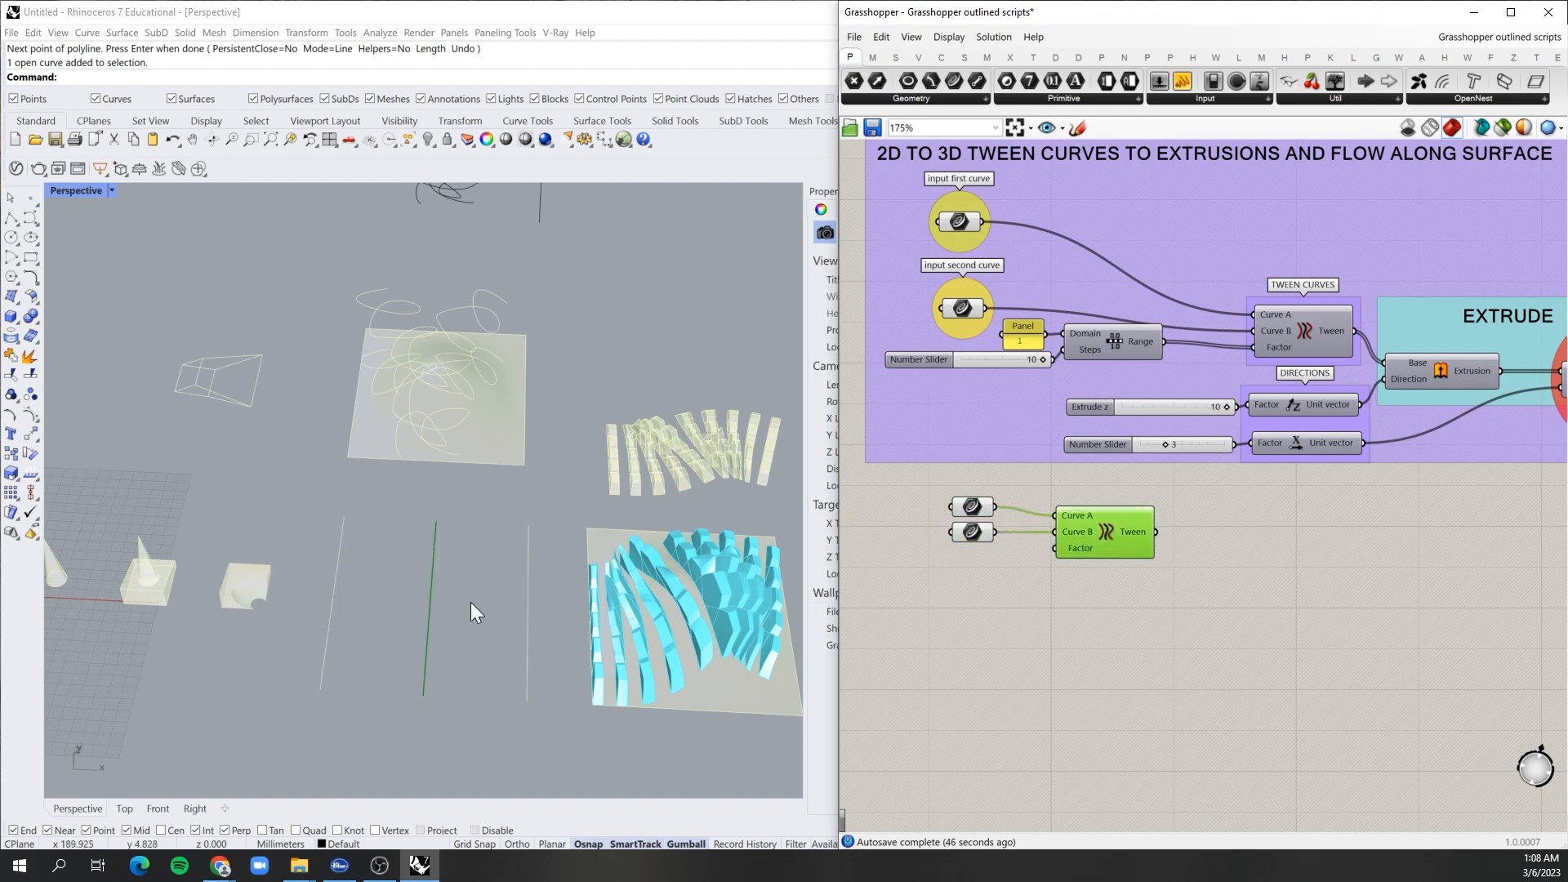
# Step: Add a number slider set to 5 and connect it to the Factor input of the Tween Curve component
pyautogui.click(941, 580)
pyautogui.doubleClick(941, 581)
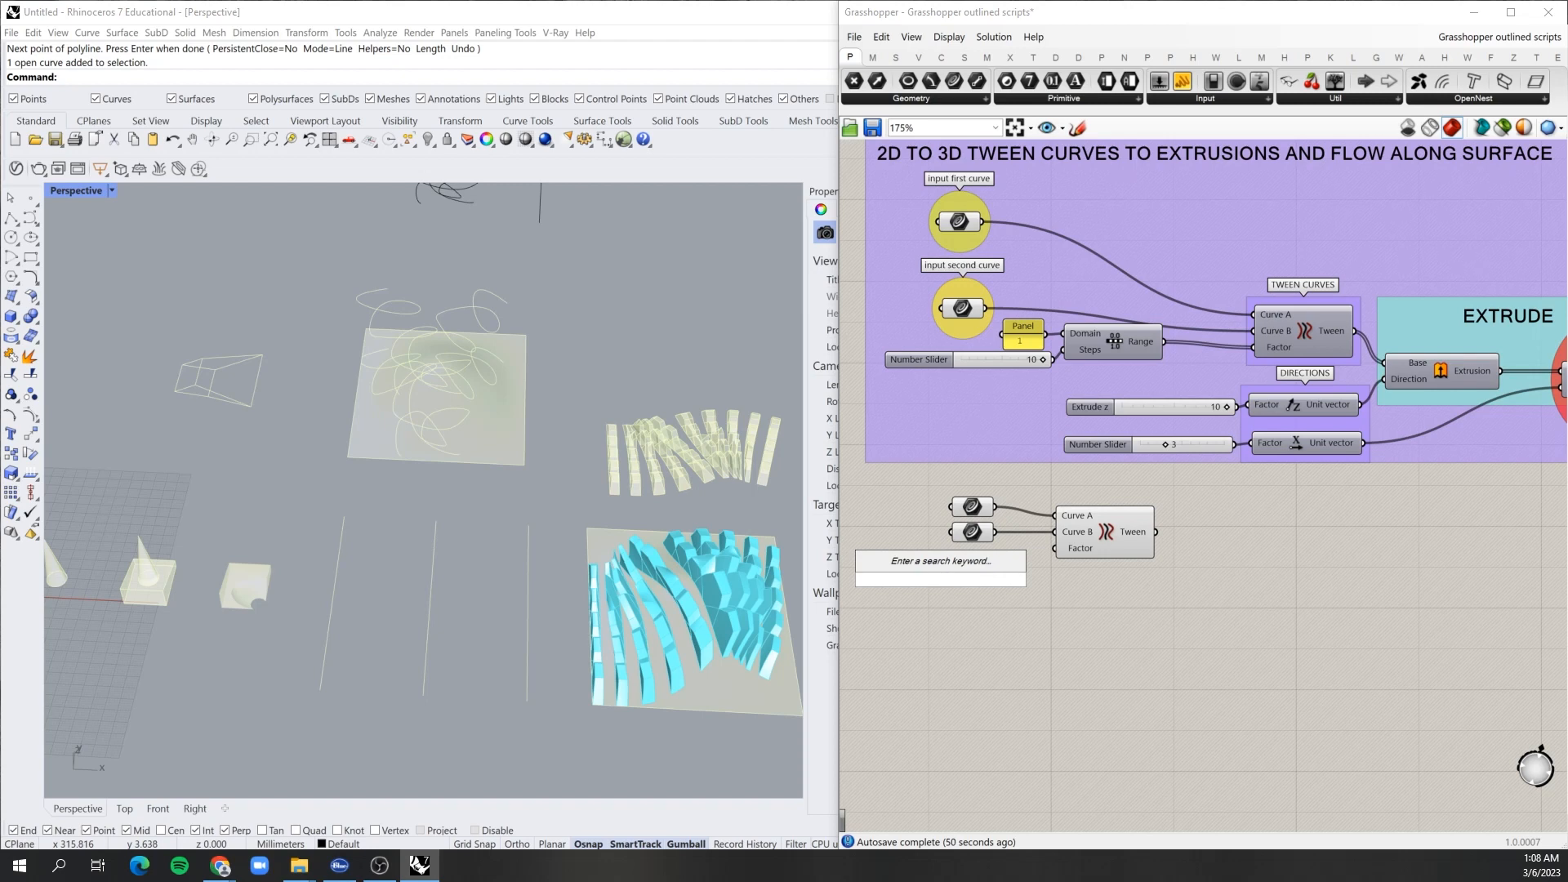
pyautogui.write('5')
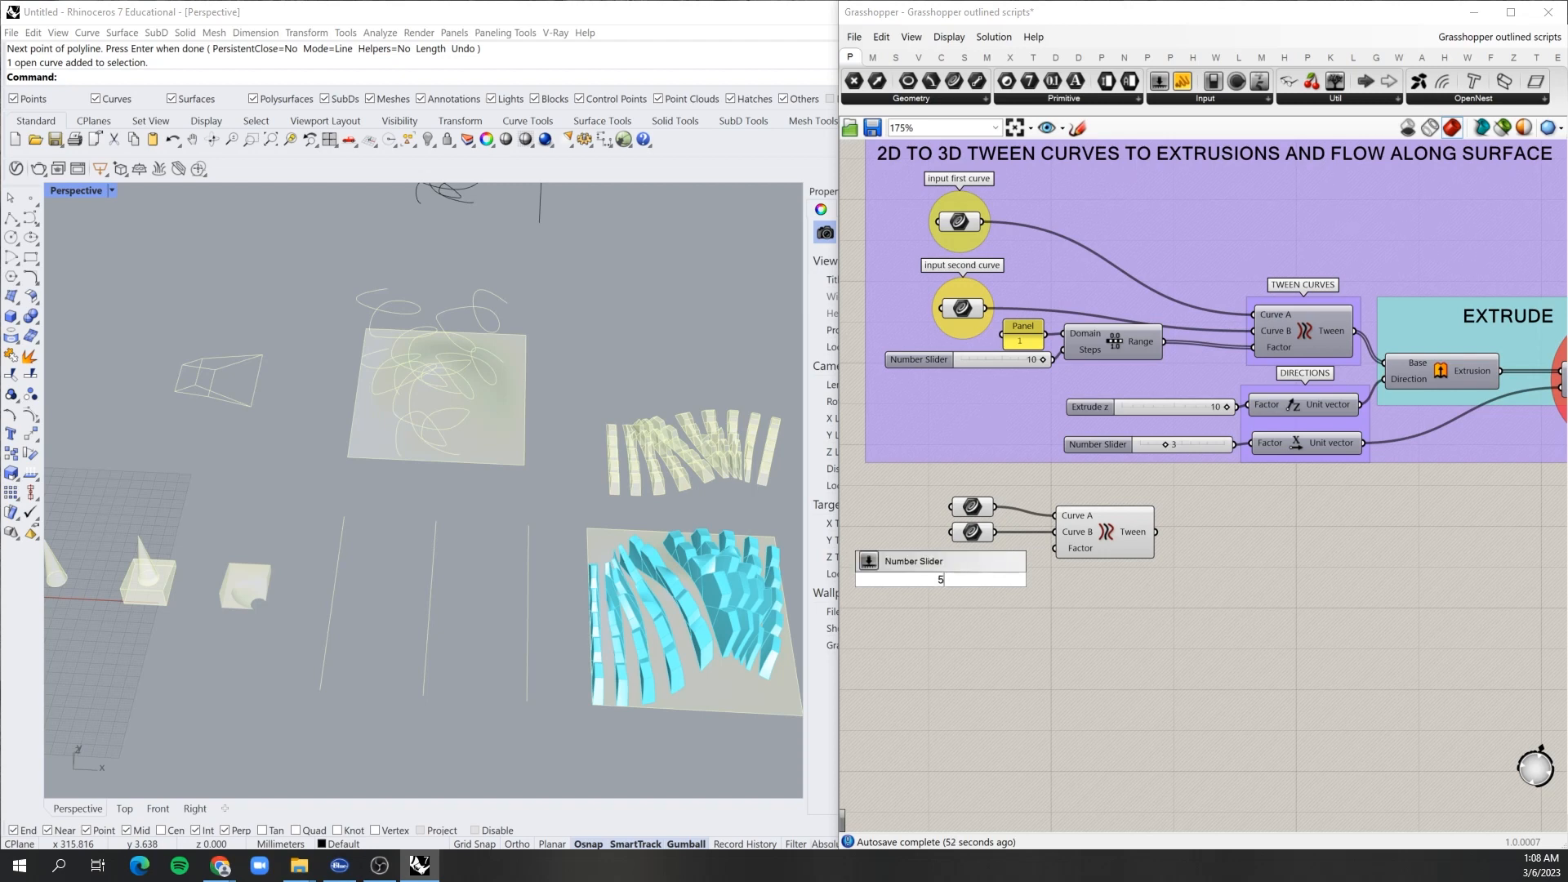
pyautogui.press('Return')
pyautogui.moveTo(934, 578); pyautogui.dragTo(896, 578)
pyautogui.moveTo(997, 573); pyautogui.dragTo(1052, 571)
pyautogui.click(1115, 521)
pyautogui.click(1087, 642)
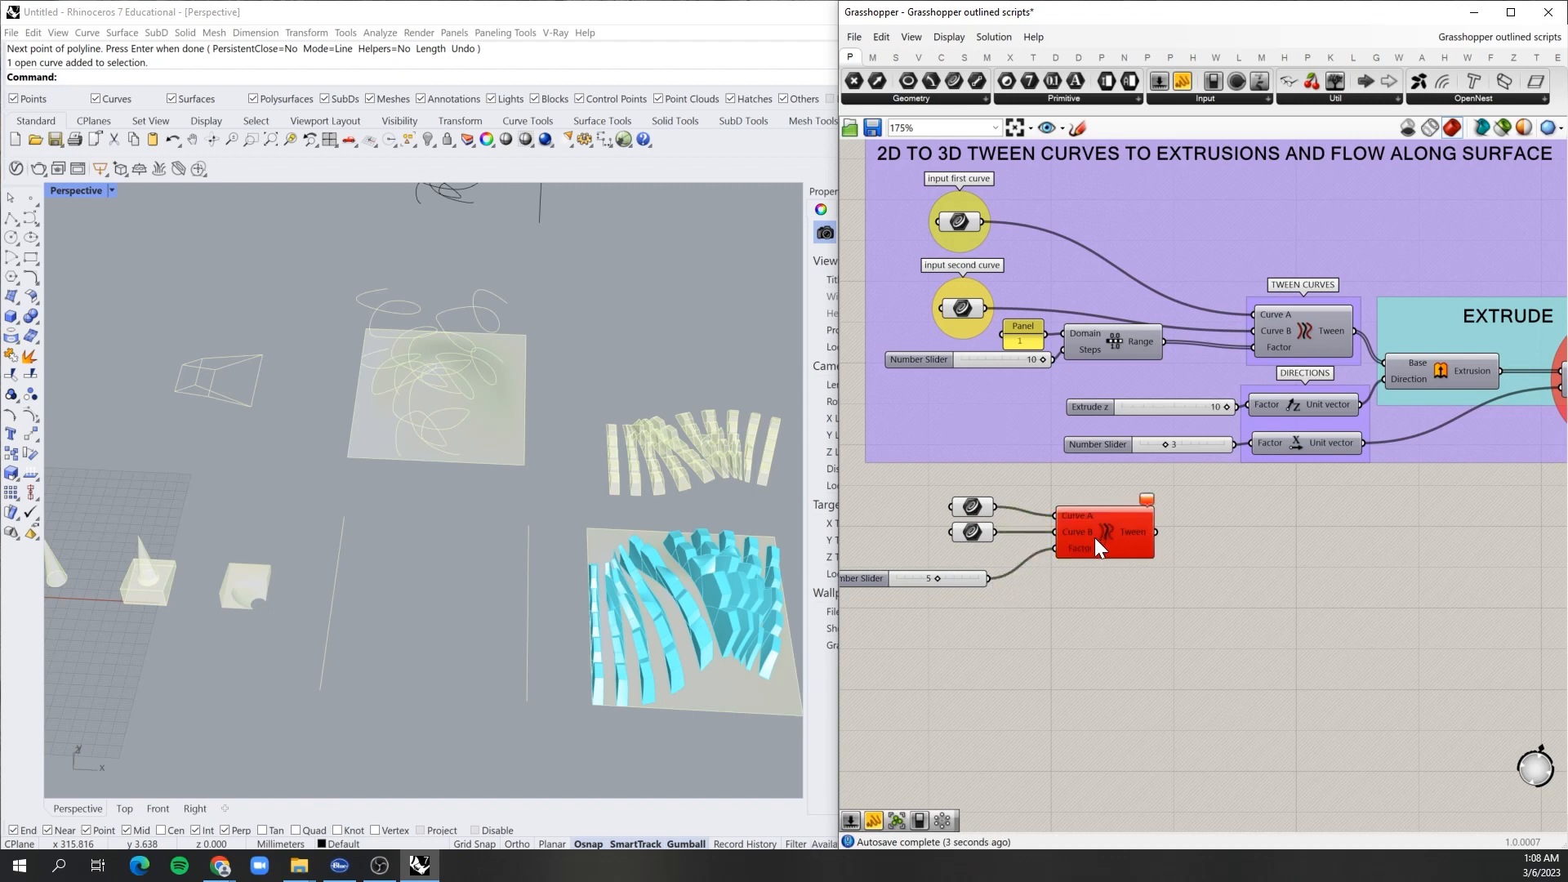
# Step: Delete the number slider feeding the Tween Curve component's Factor input
pyautogui.moveTo(1154, 493)
pyautogui.click(956, 580)
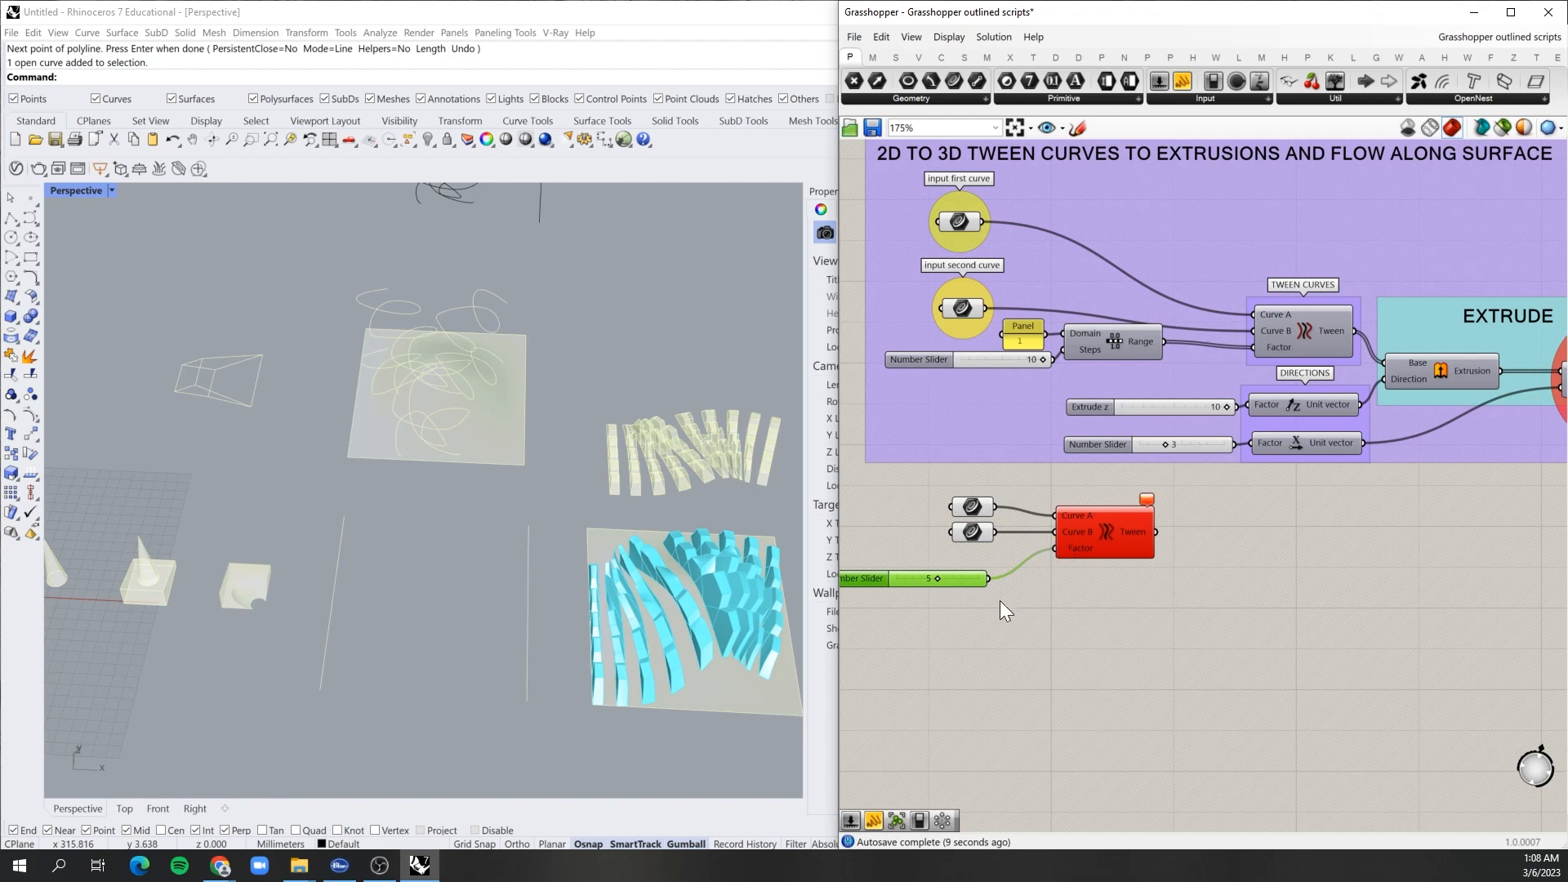
pyautogui.press('Delete')
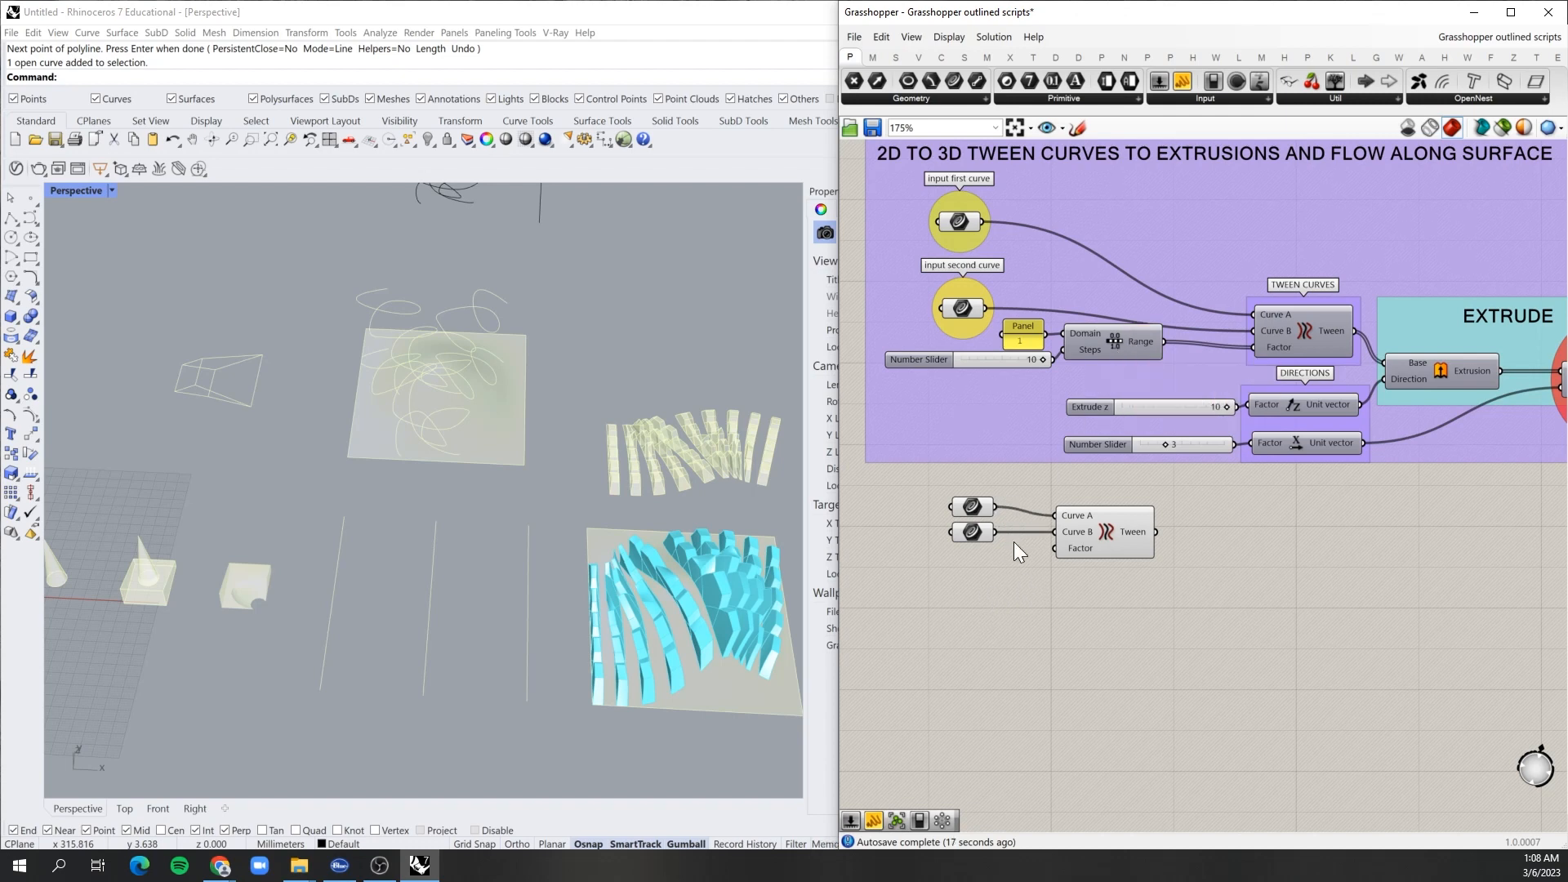
# Step: Add a Range component and connect its Range output to the Factor input of the copied Tween Curve component
pyautogui.doubleClick(977, 595)
pyautogui.write('range')
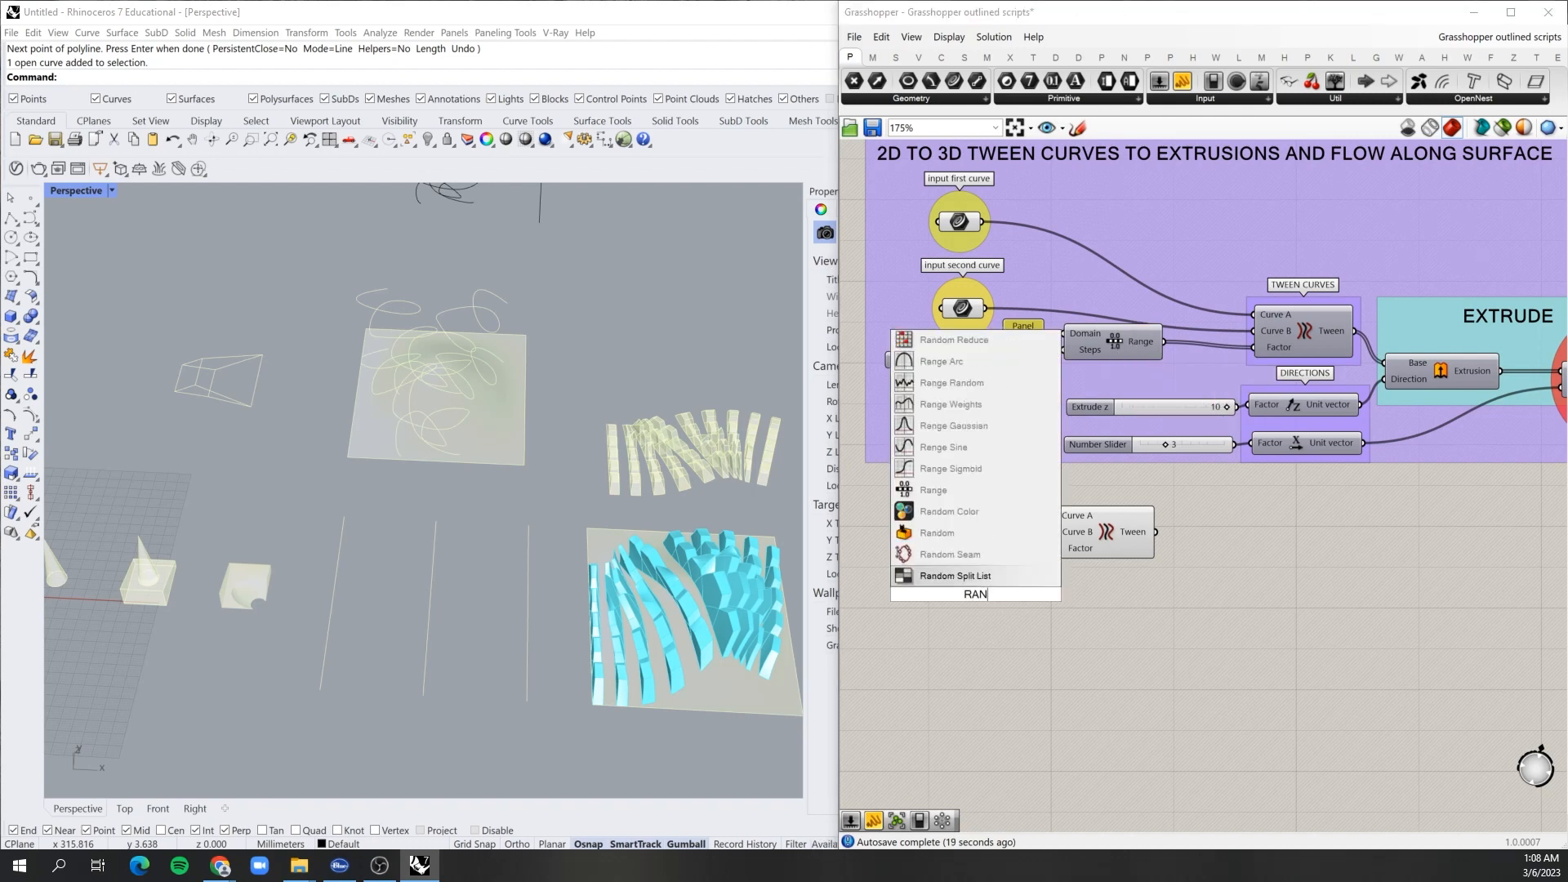
pyautogui.press('Return')
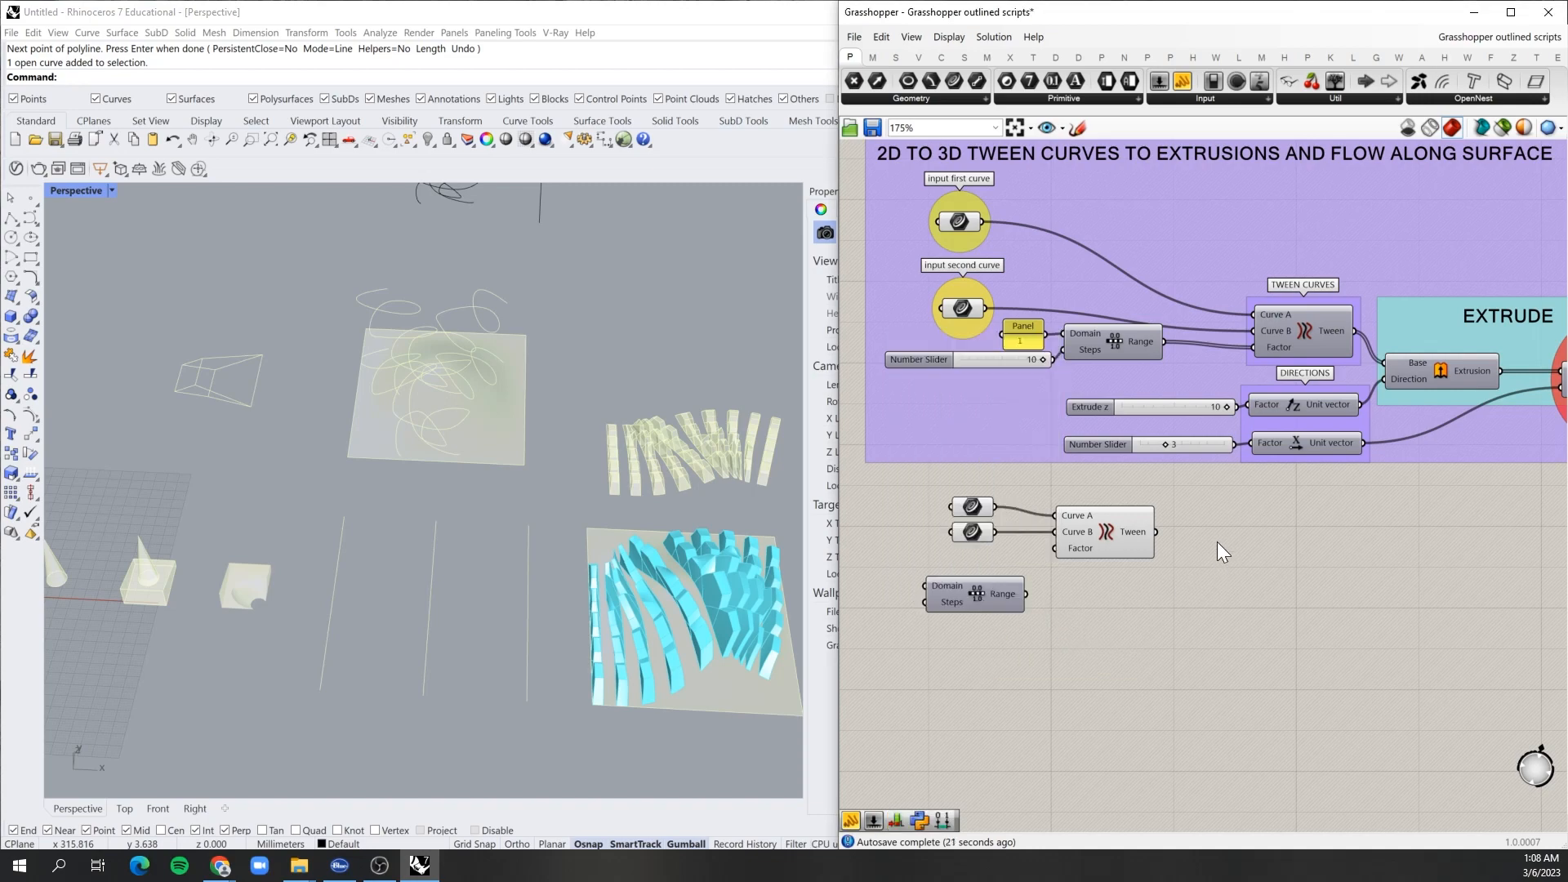
pyautogui.scroll(-2, 1310, 351)
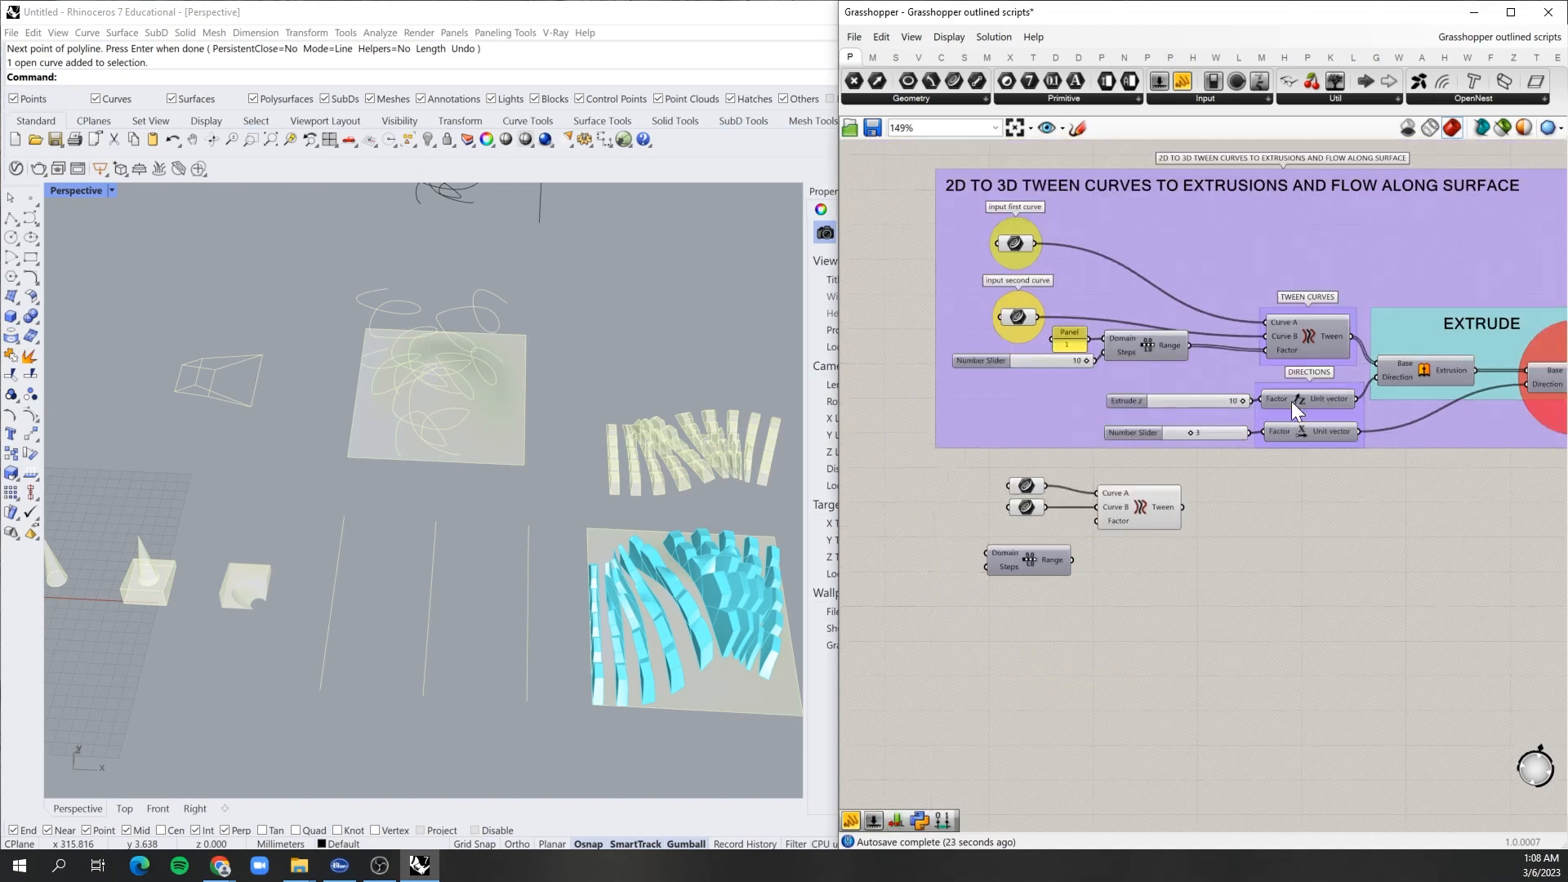
pyautogui.scroll(4, 874, 531)
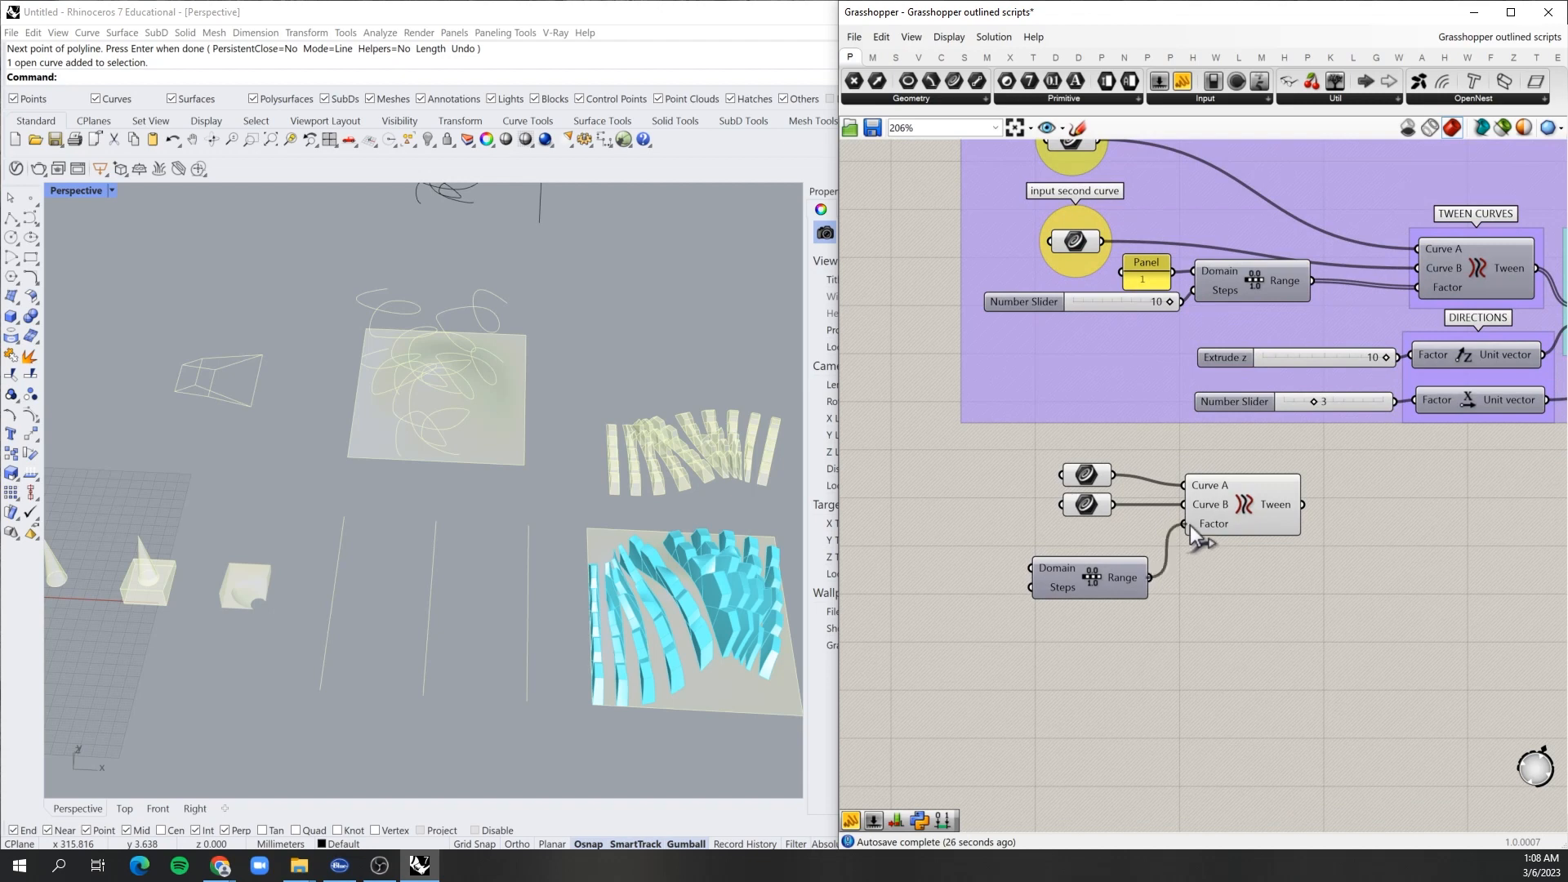
pyautogui.moveTo(1189, 526); pyautogui.dragTo(1185, 525)
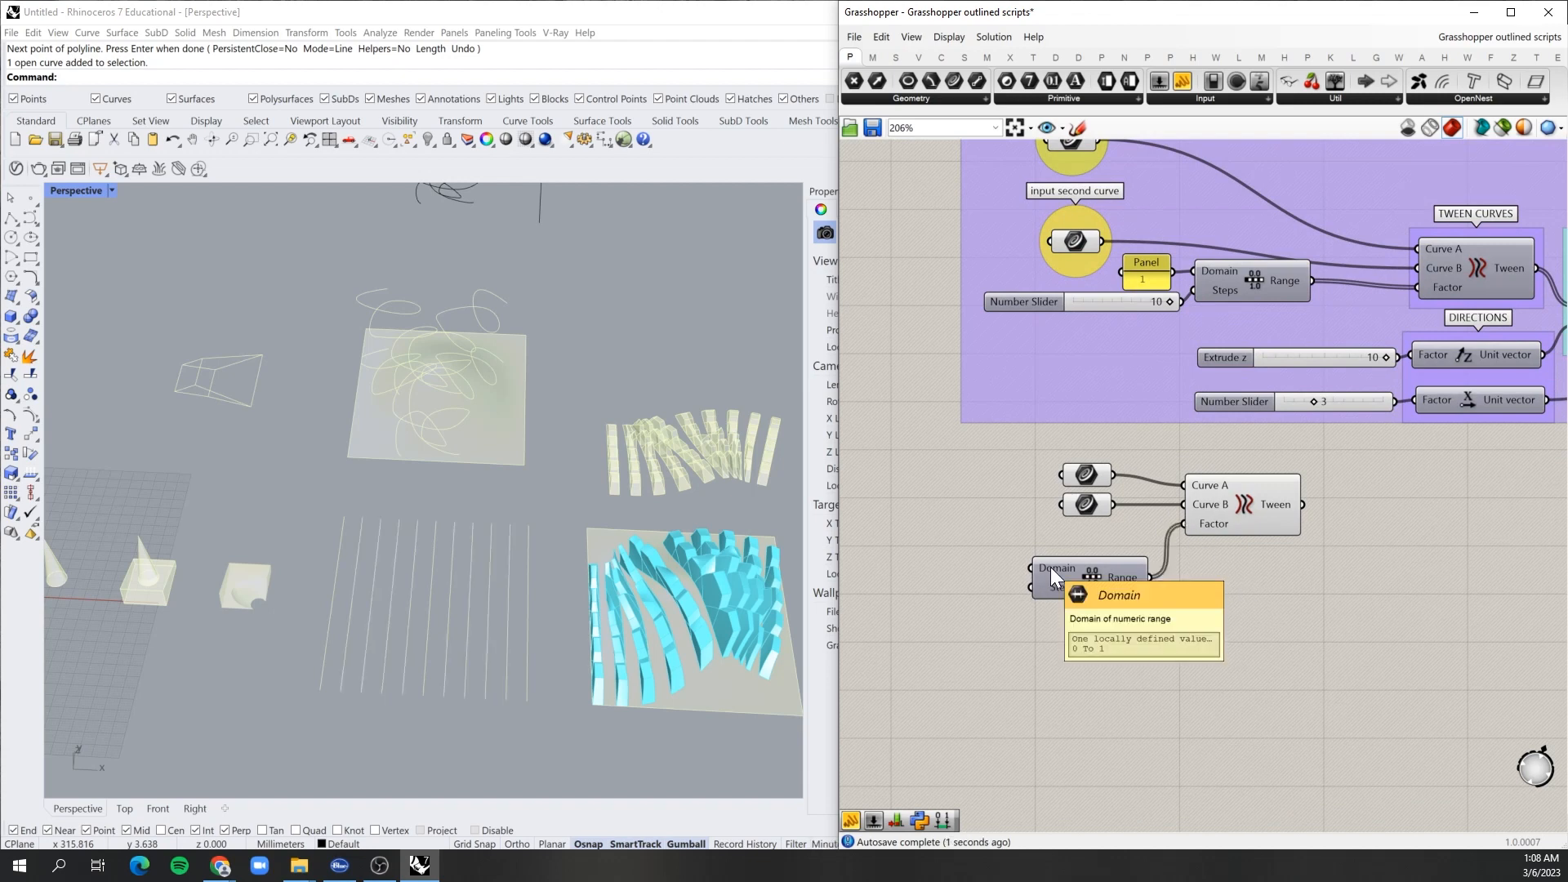
# Step: Add a number slider set to 1 and connect it to the Domain input of the new Range component
pyautogui.doubleClick(898, 557)
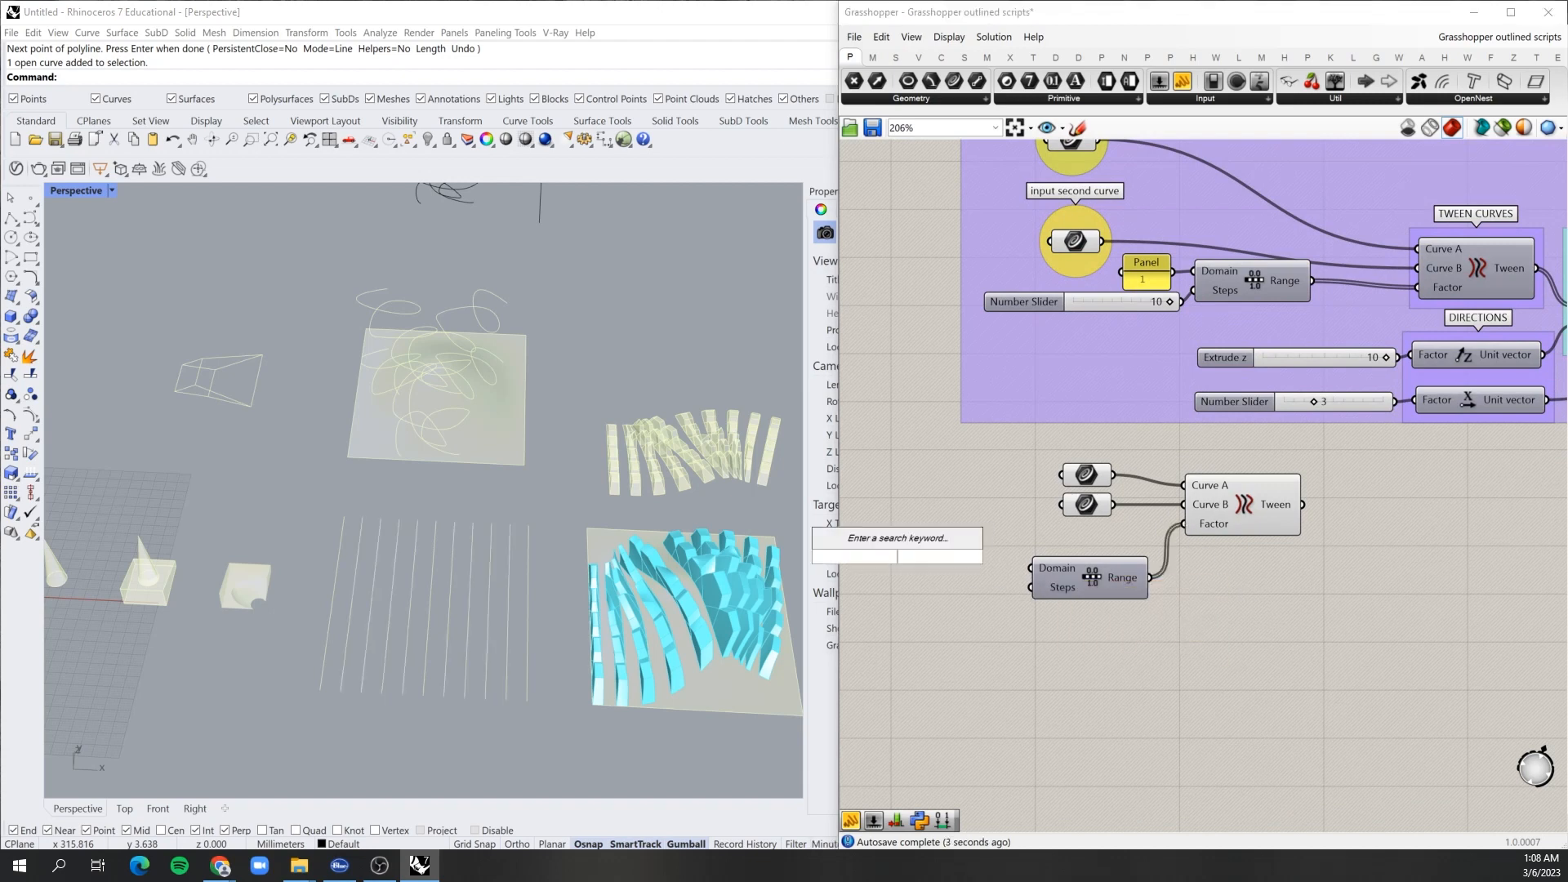
pyautogui.write('1')
pyautogui.press('Return')
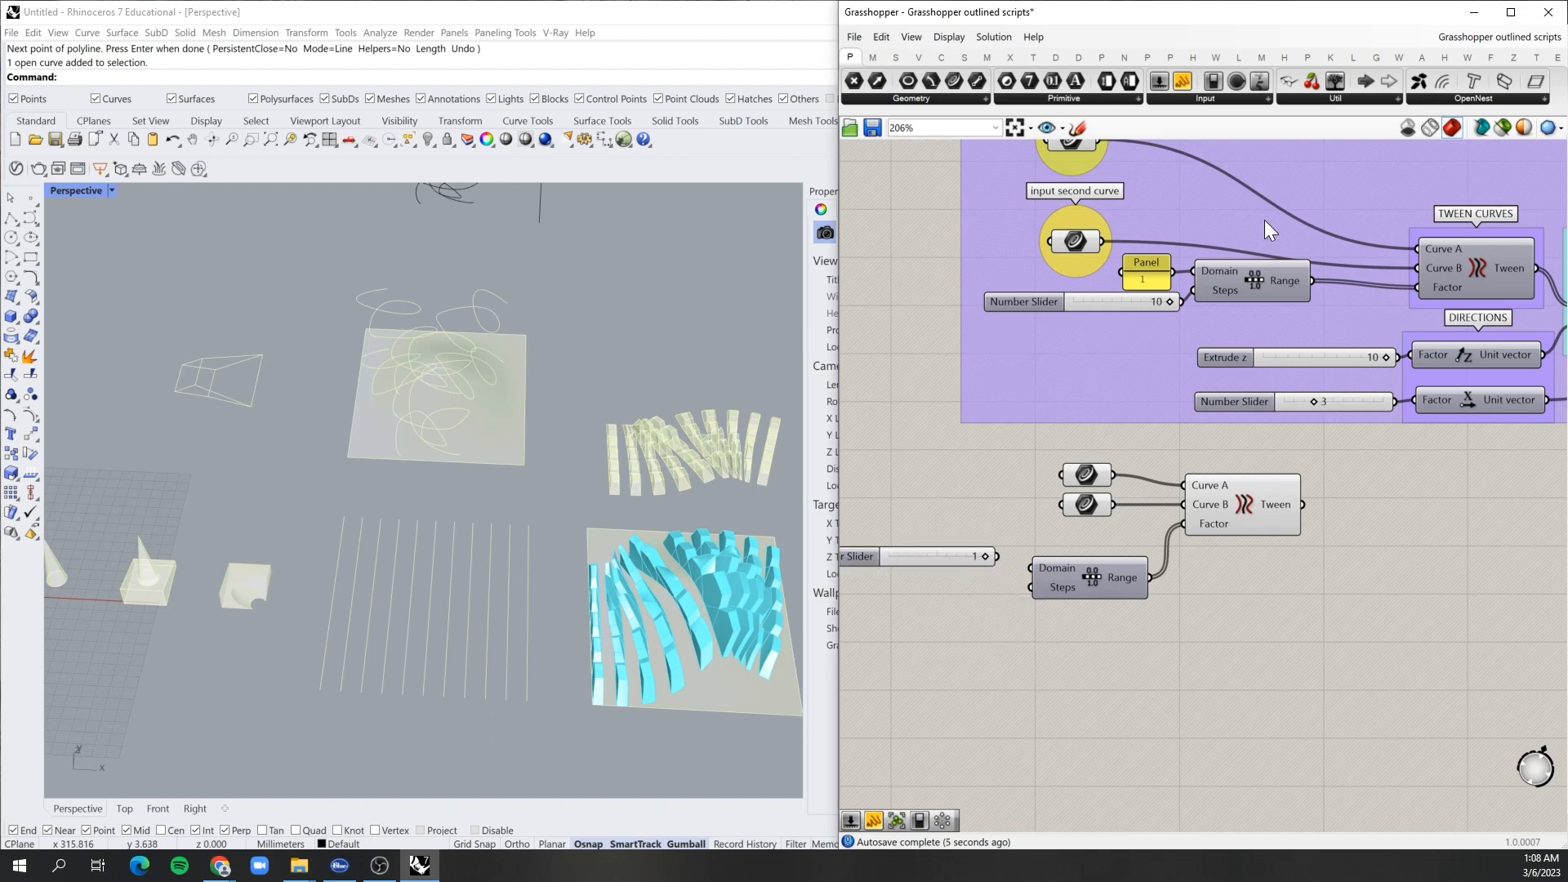
pyautogui.moveTo(1003, 549); pyautogui.dragTo(1021, 560)
# Step: Add a number slider set to 5, connect it to the Range component's Steps input, and raise it to 7
pyautogui.doubleClick(918, 622)
pyautogui.moveTo(1055, 587)
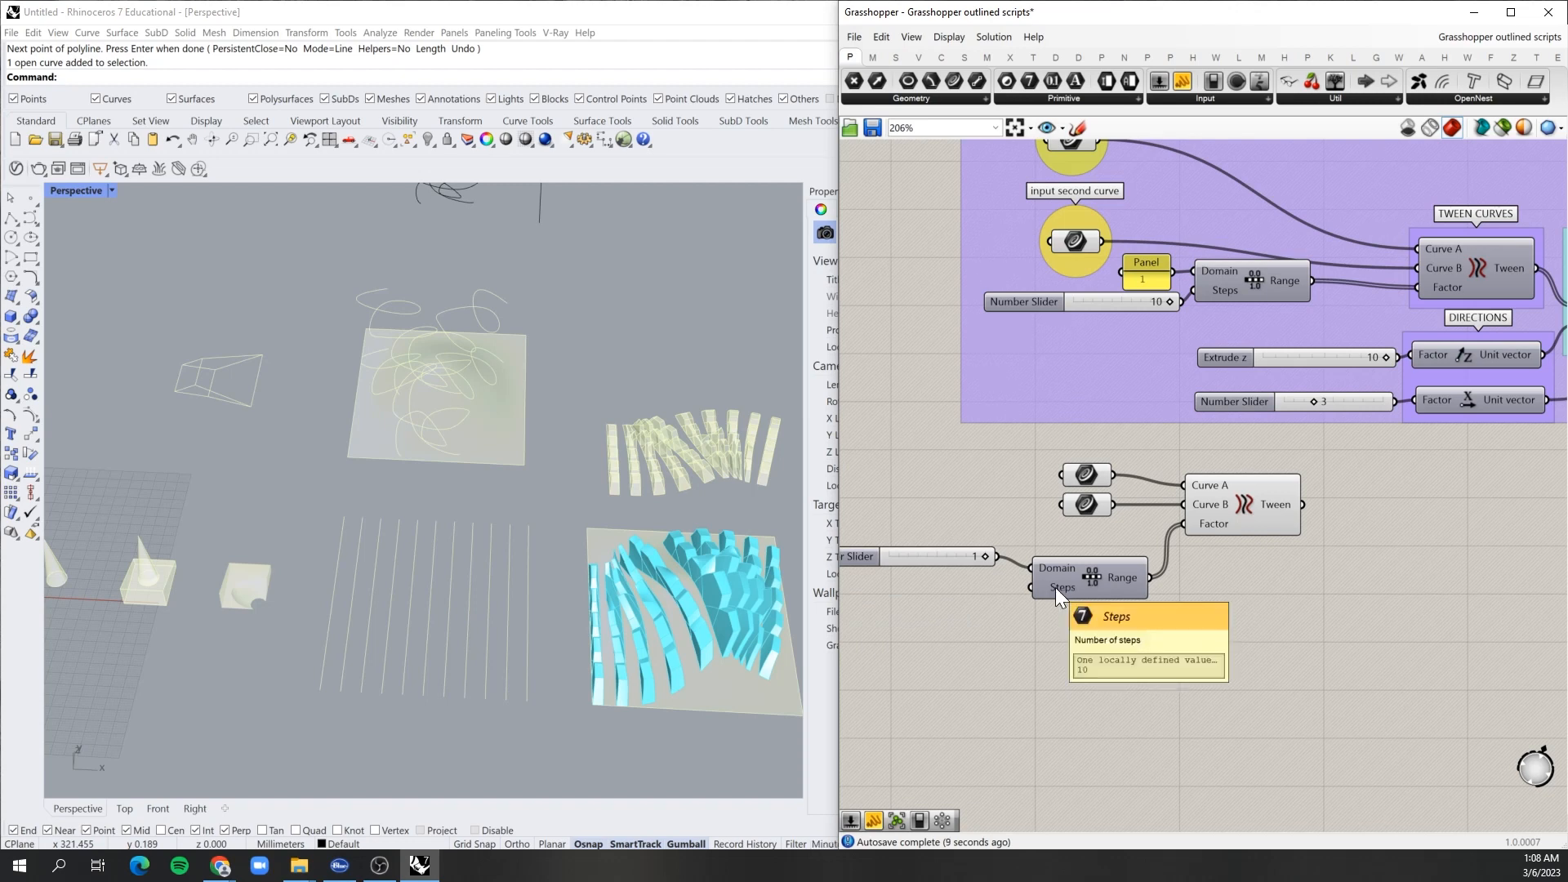
pyautogui.doubleClick(918, 590)
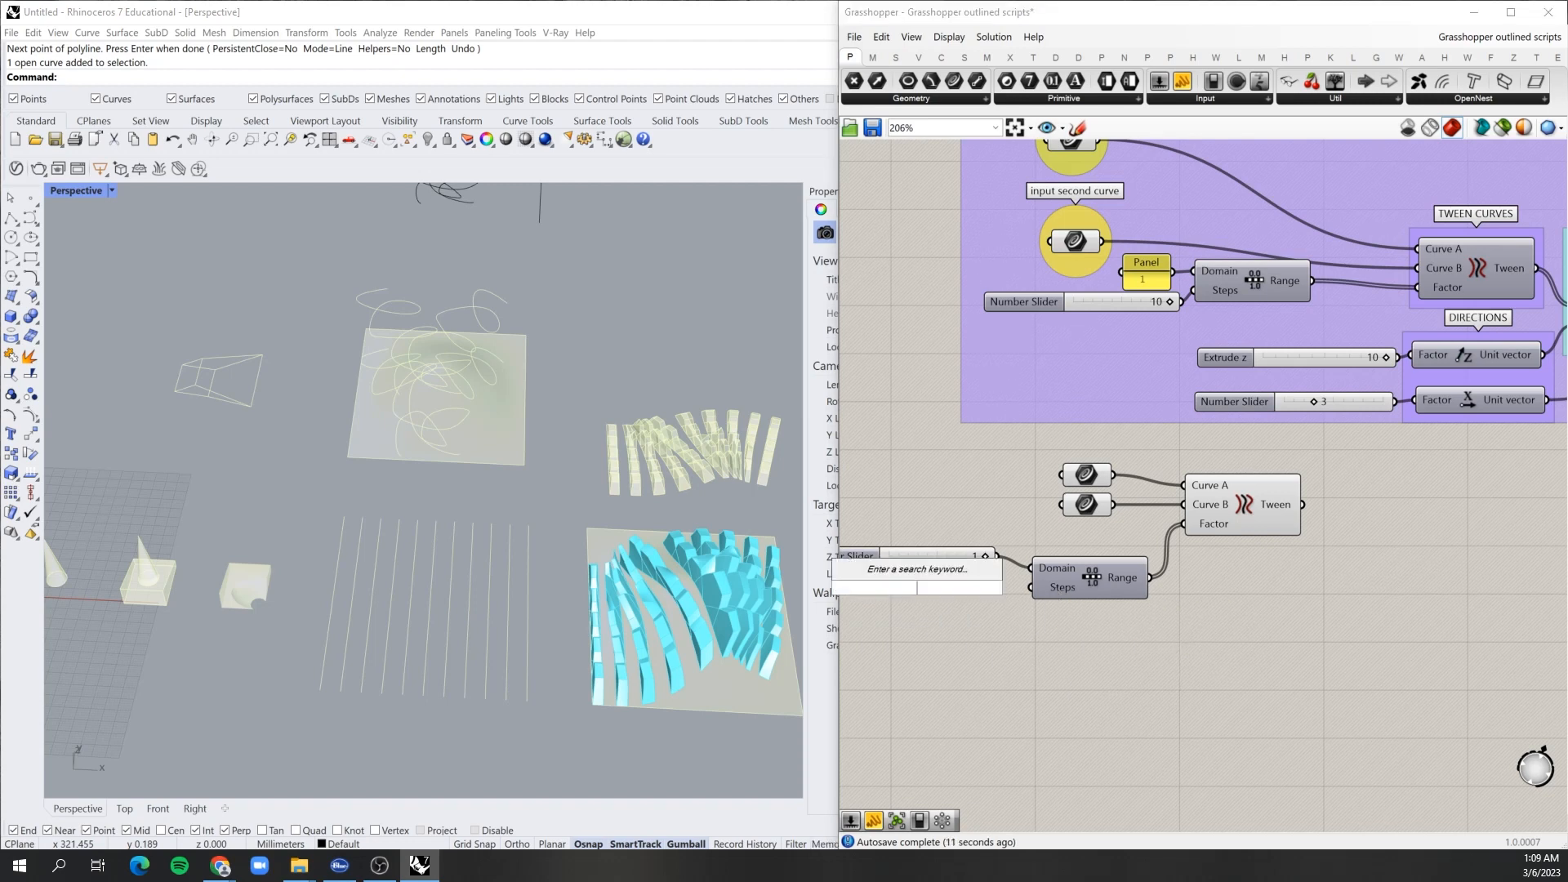
pyautogui.write('1')
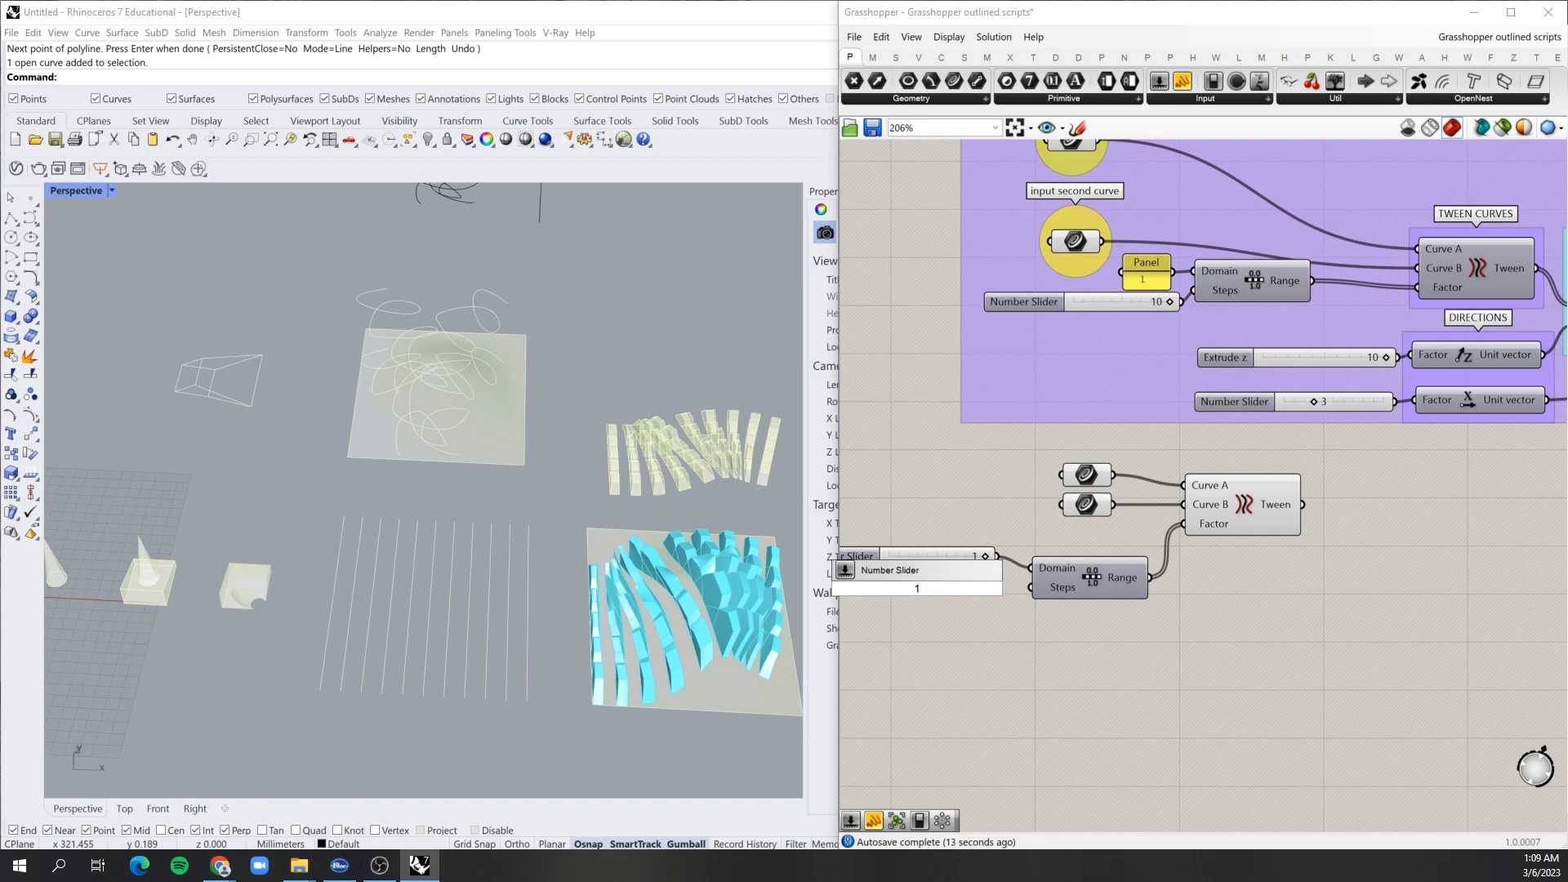
pyautogui.press('BackSpace')
pyautogui.write('5')
pyautogui.press('Return')
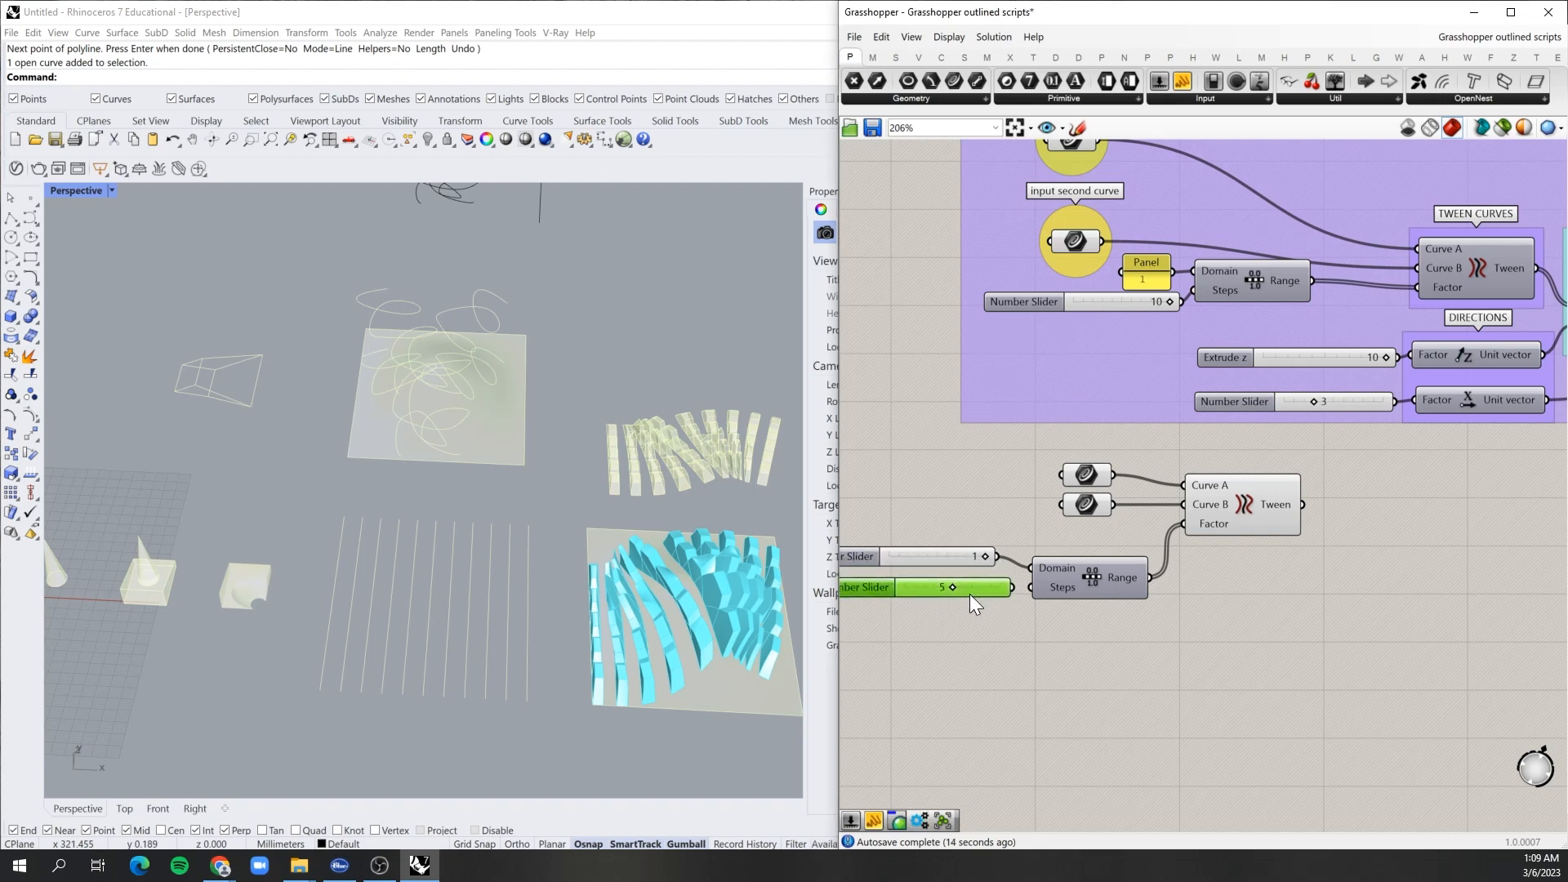
pyautogui.moveTo(969, 595); pyautogui.dragTo(1027, 589)
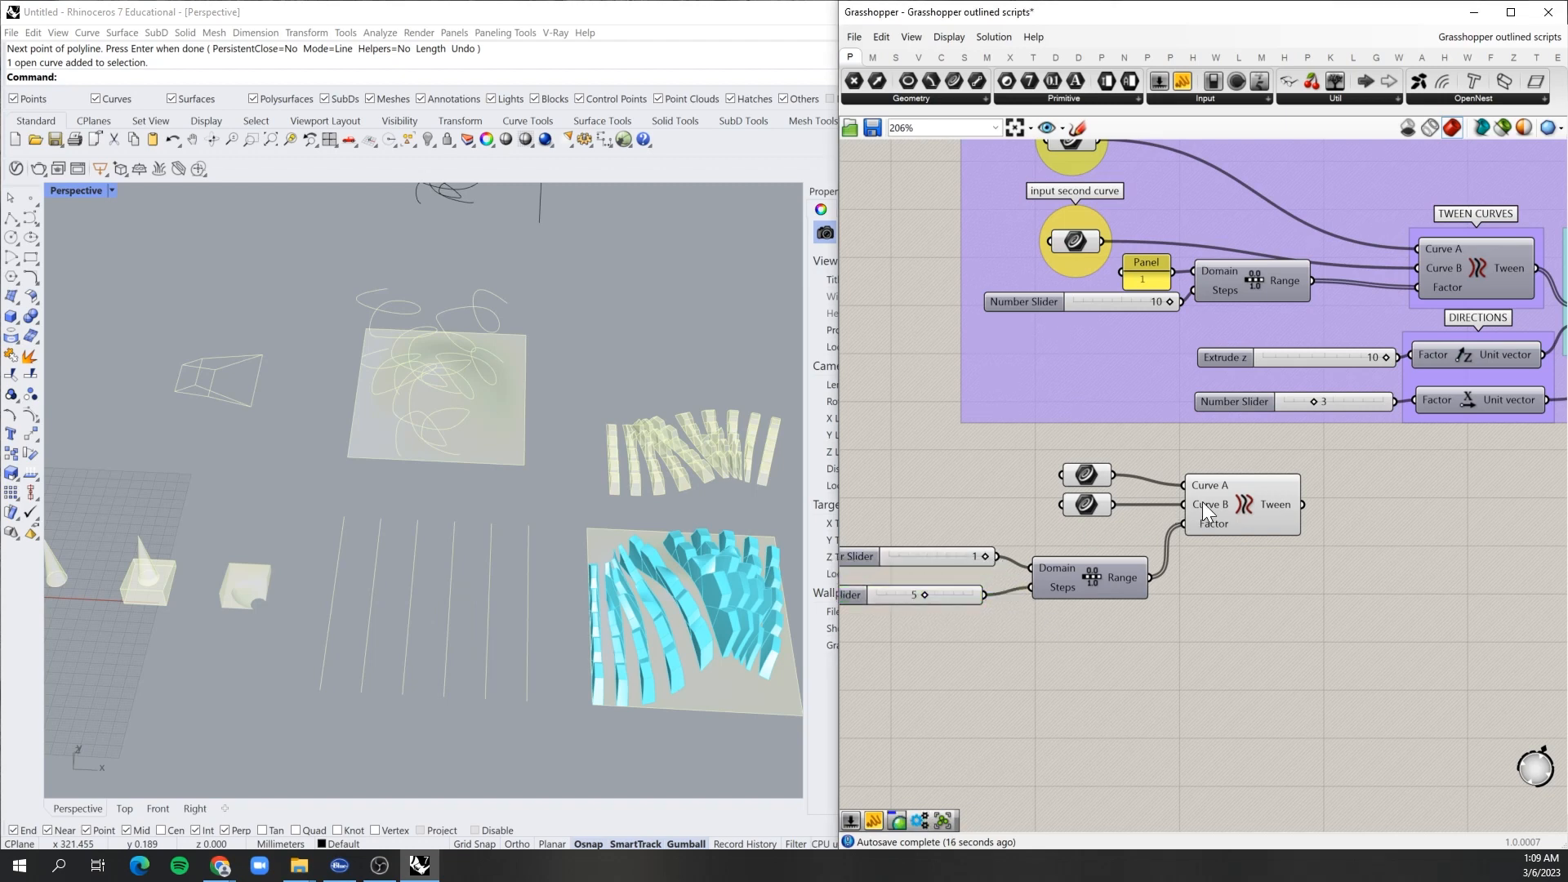
pyautogui.moveTo(1250, 502); pyautogui.dragTo(1255, 501)
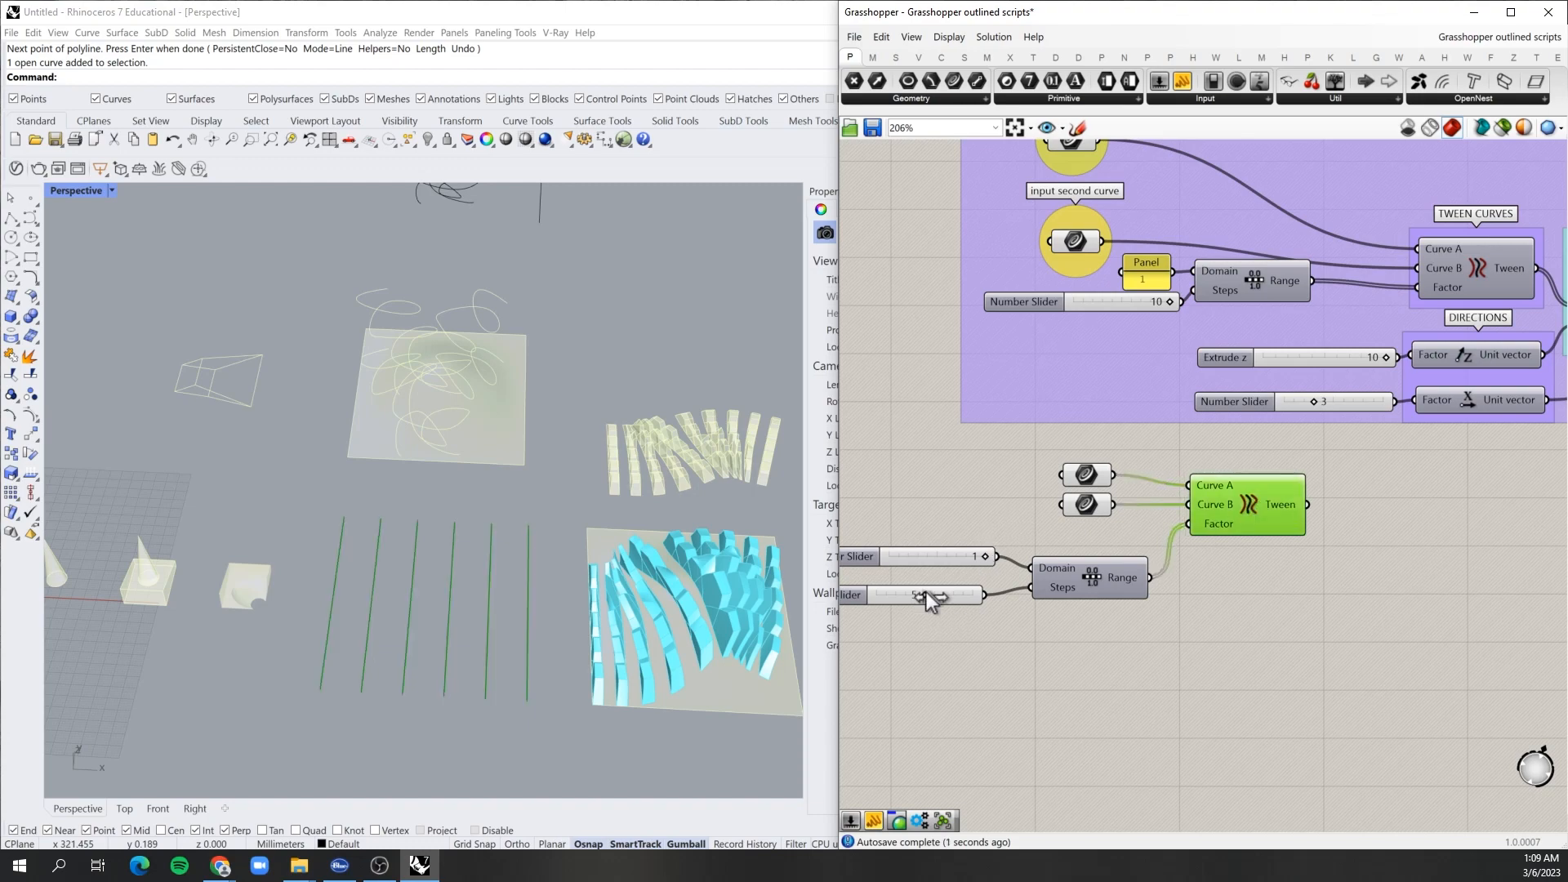
pyautogui.moveTo(938, 596)
pyautogui.mouseDown()
pyautogui.moveTo(977, 599)
pyautogui.moveTo(915, 600)
pyautogui.mouseUp()
# Step: Turn off the preview of the new curve inputs, sliders, Range and Tween Curve components
pyautogui.moveTo(1177, 633); pyautogui.dragTo(884, 490)
pyautogui.rightClick(885, 492)
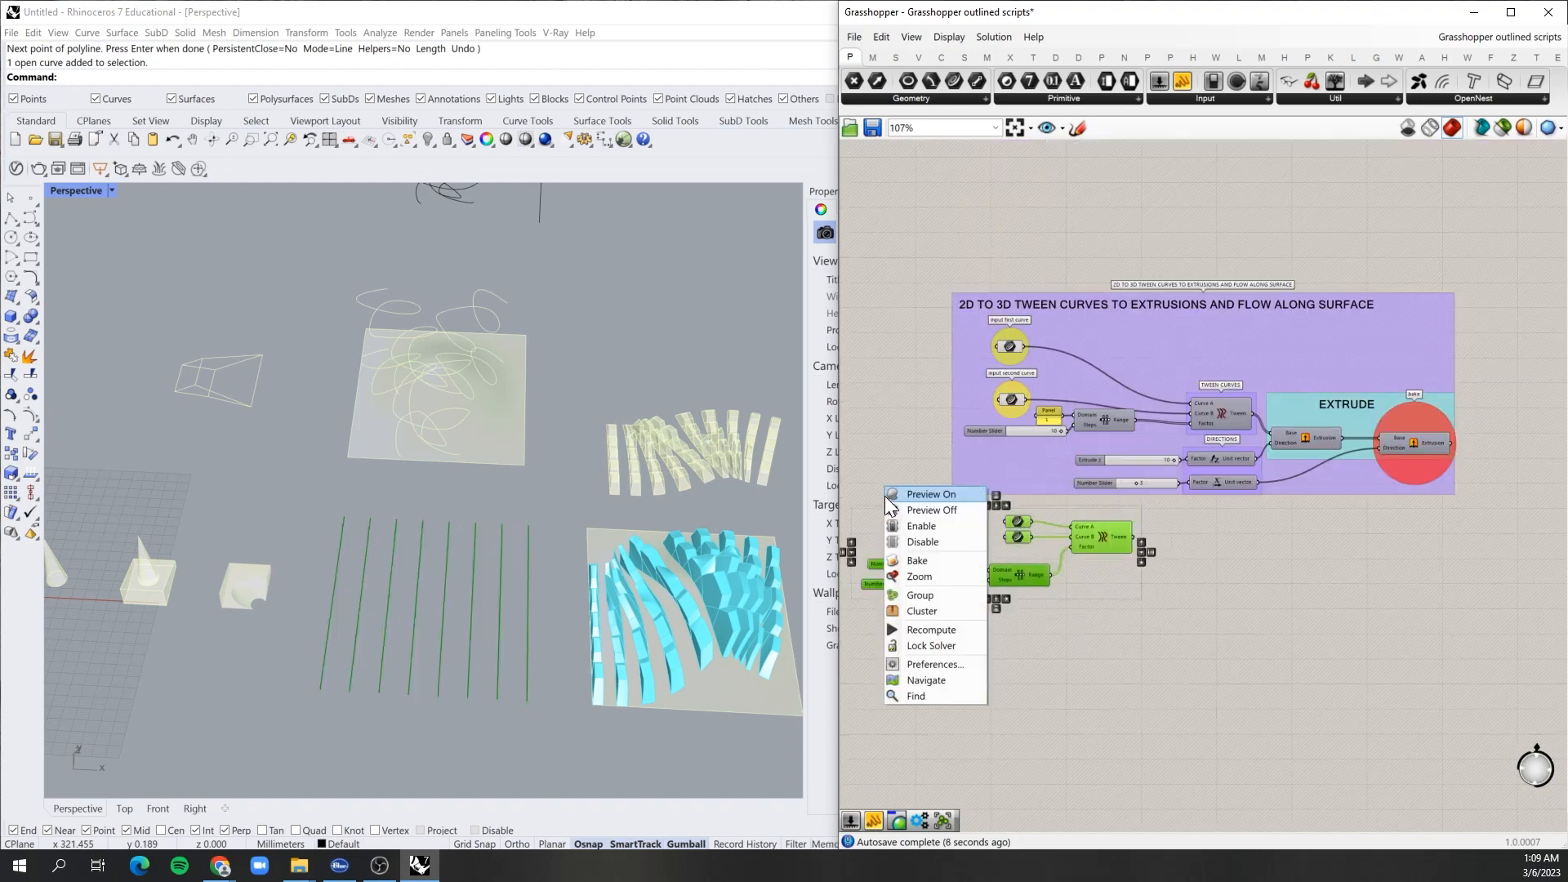
pyautogui.click(906, 511)
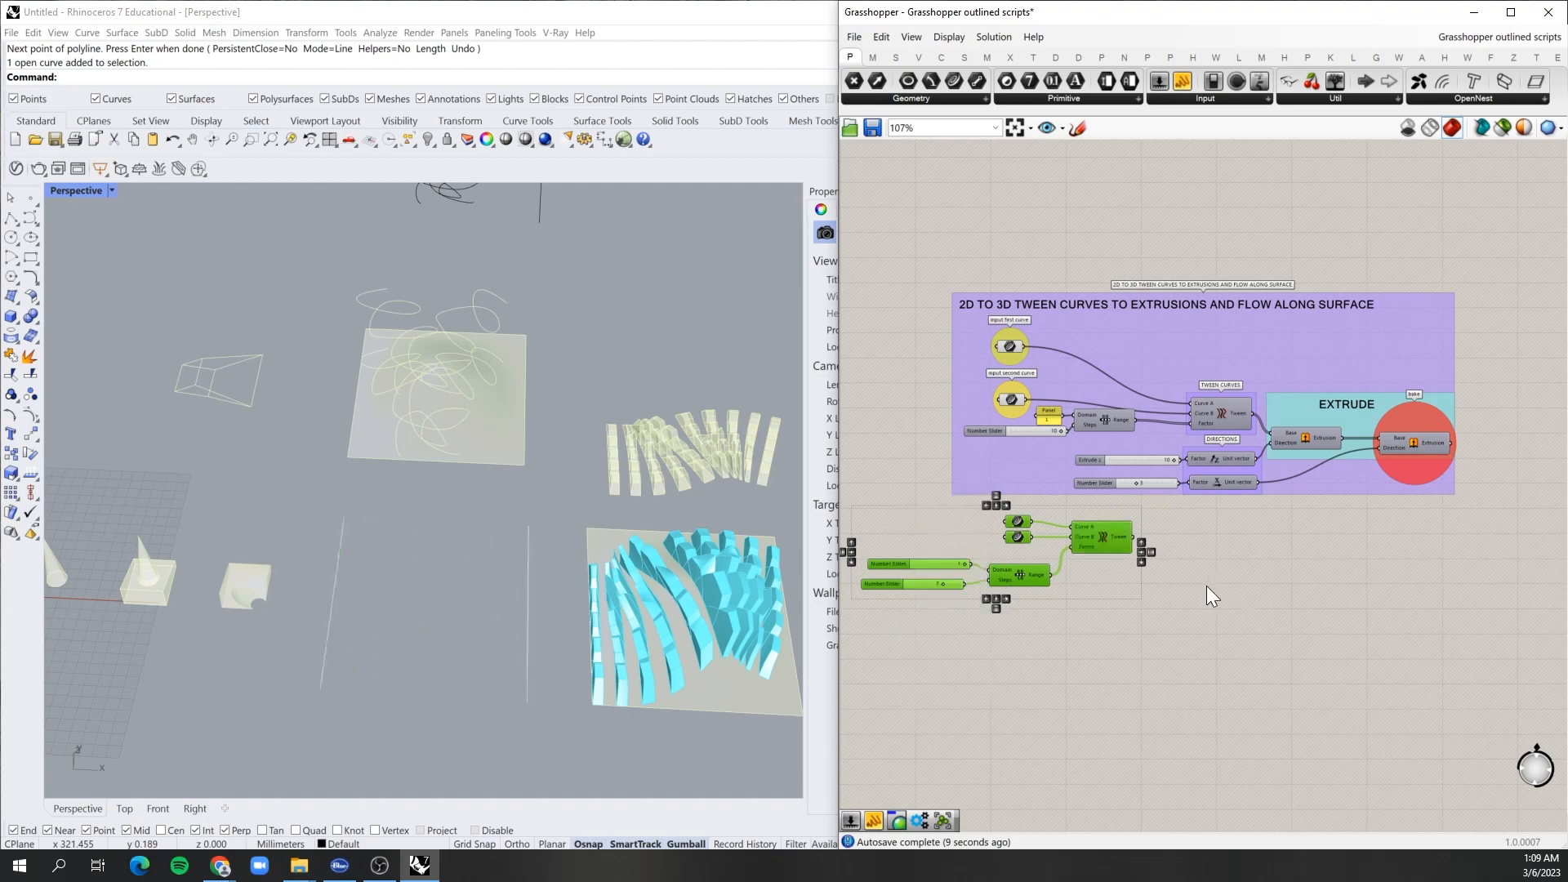
# Step: Add an Extrude component and connect the new Tween Curve output to its Base input
pyautogui.scroll(3, 1301, 554)
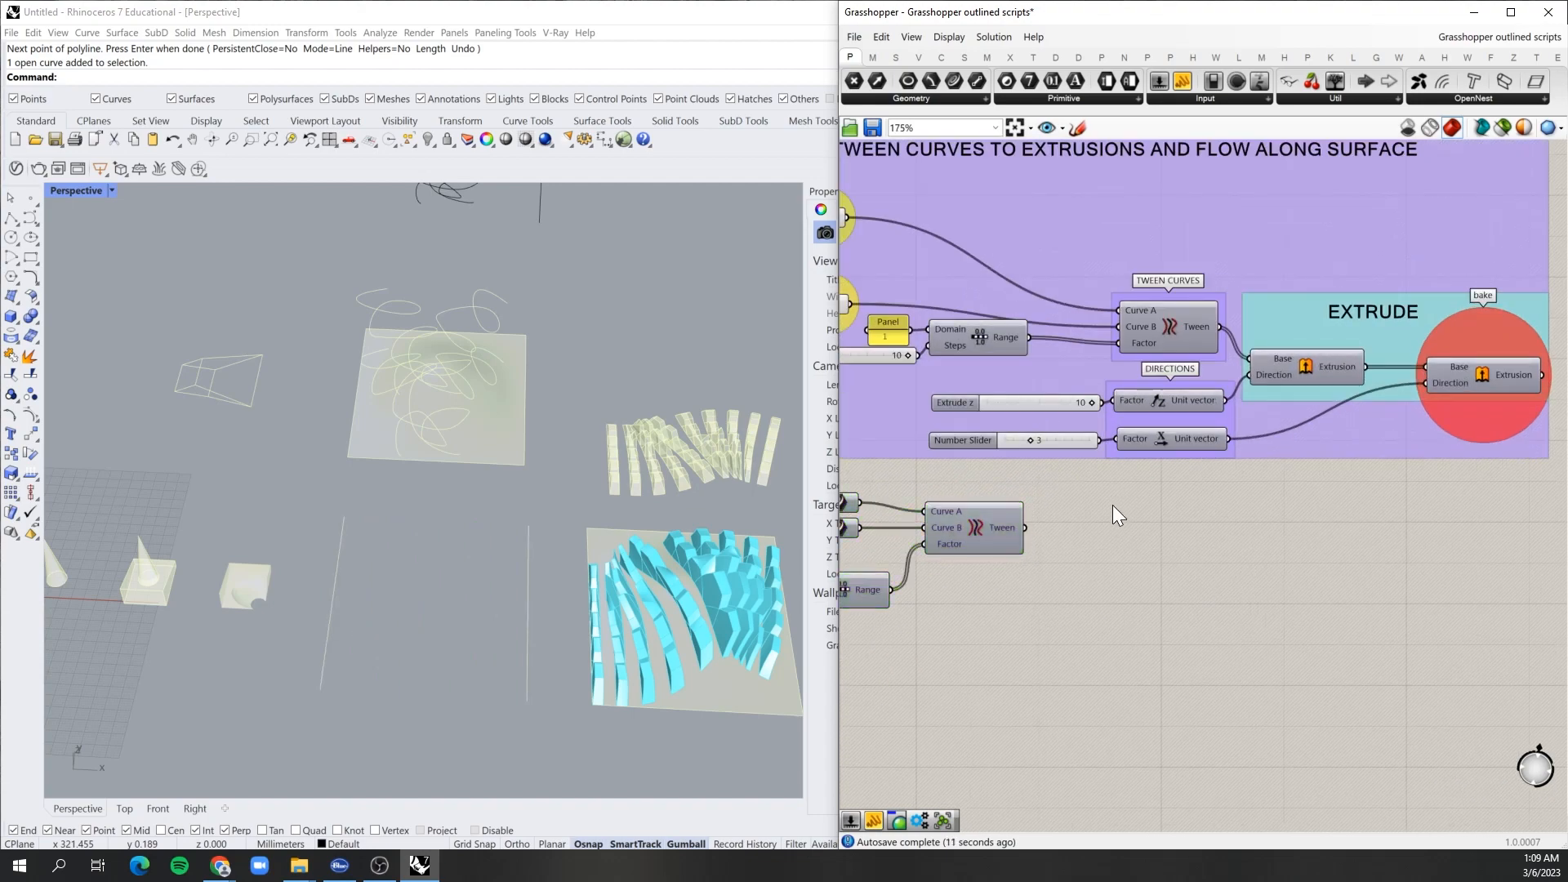
pyautogui.doubleClick(1122, 564)
pyautogui.write('EXTRUD')
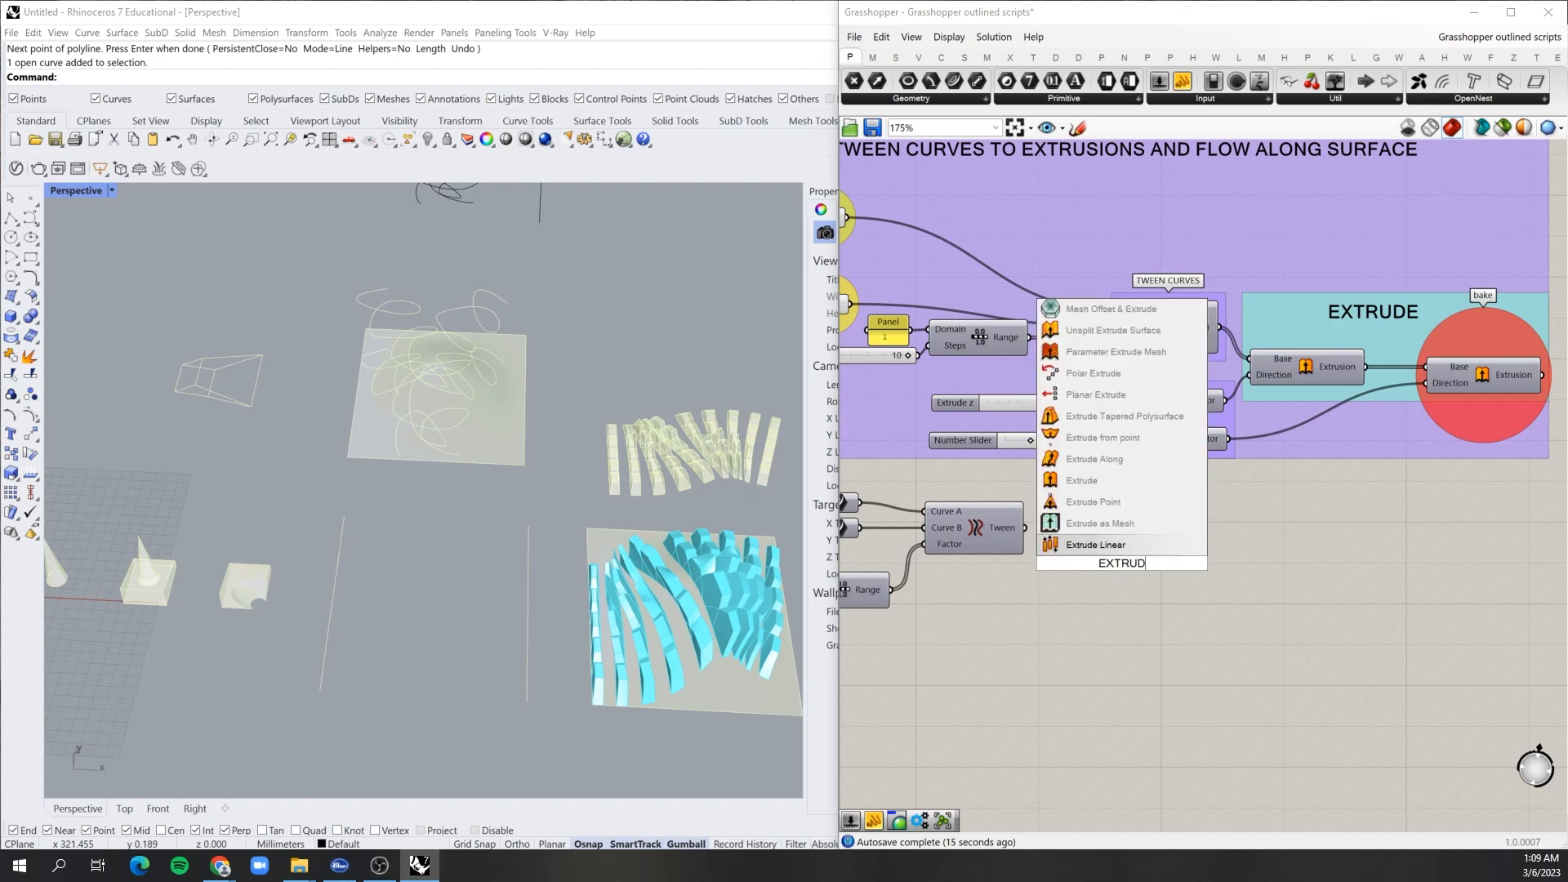
pyautogui.write('E')
pyautogui.press('Return')
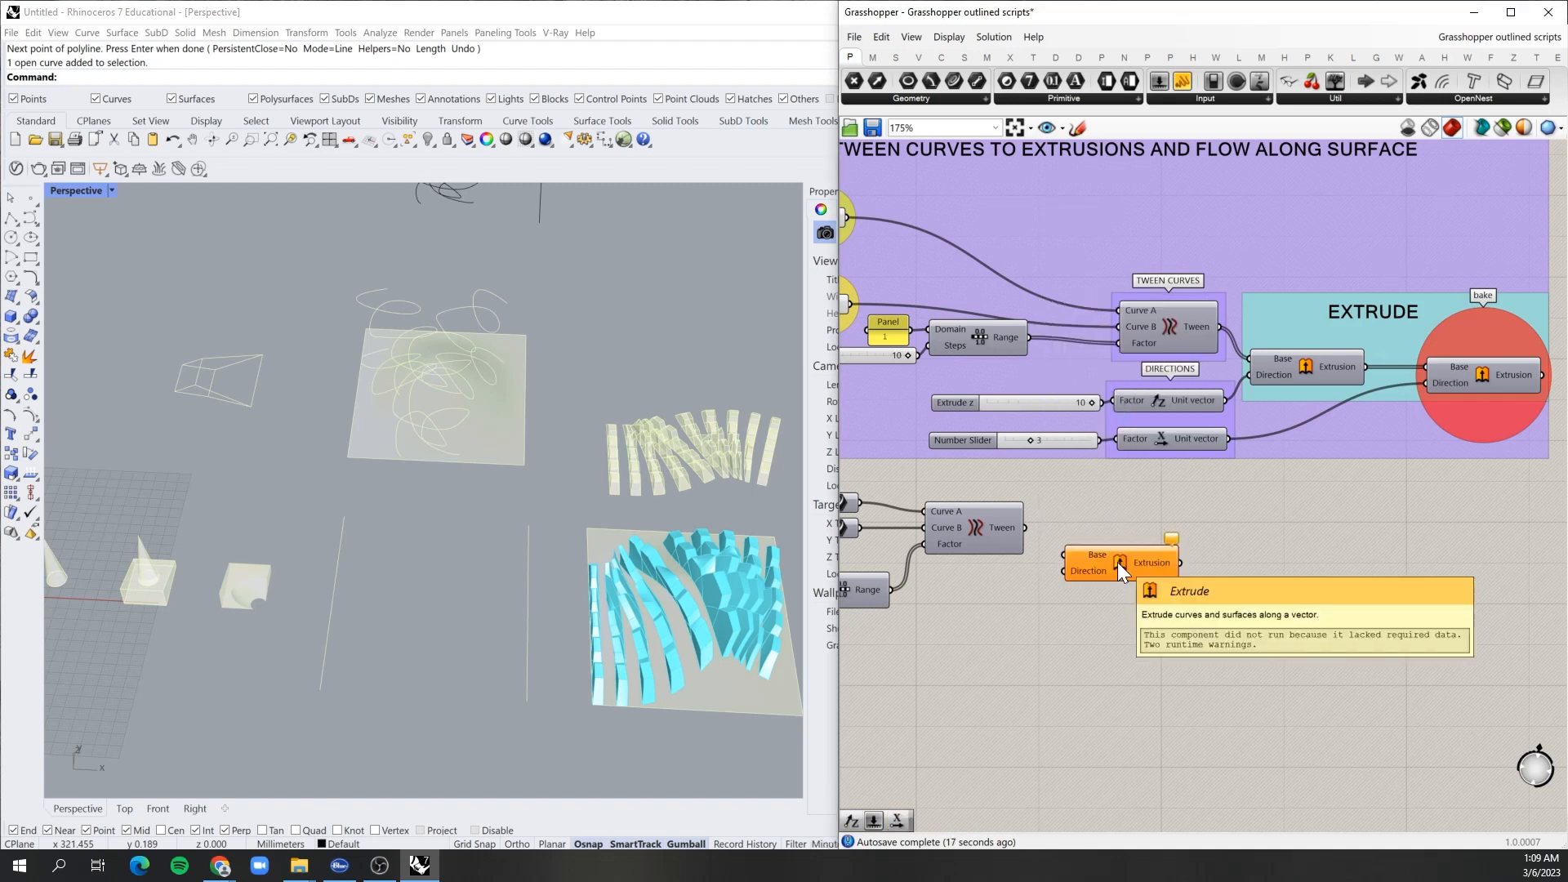
pyautogui.moveTo(1028, 529); pyautogui.dragTo(1144, 539)
# Step: Add a second Extrude component with its Base input connected to the first one's Extrusion output
pyautogui.doubleClick(1286, 561)
pyautogui.write('E')
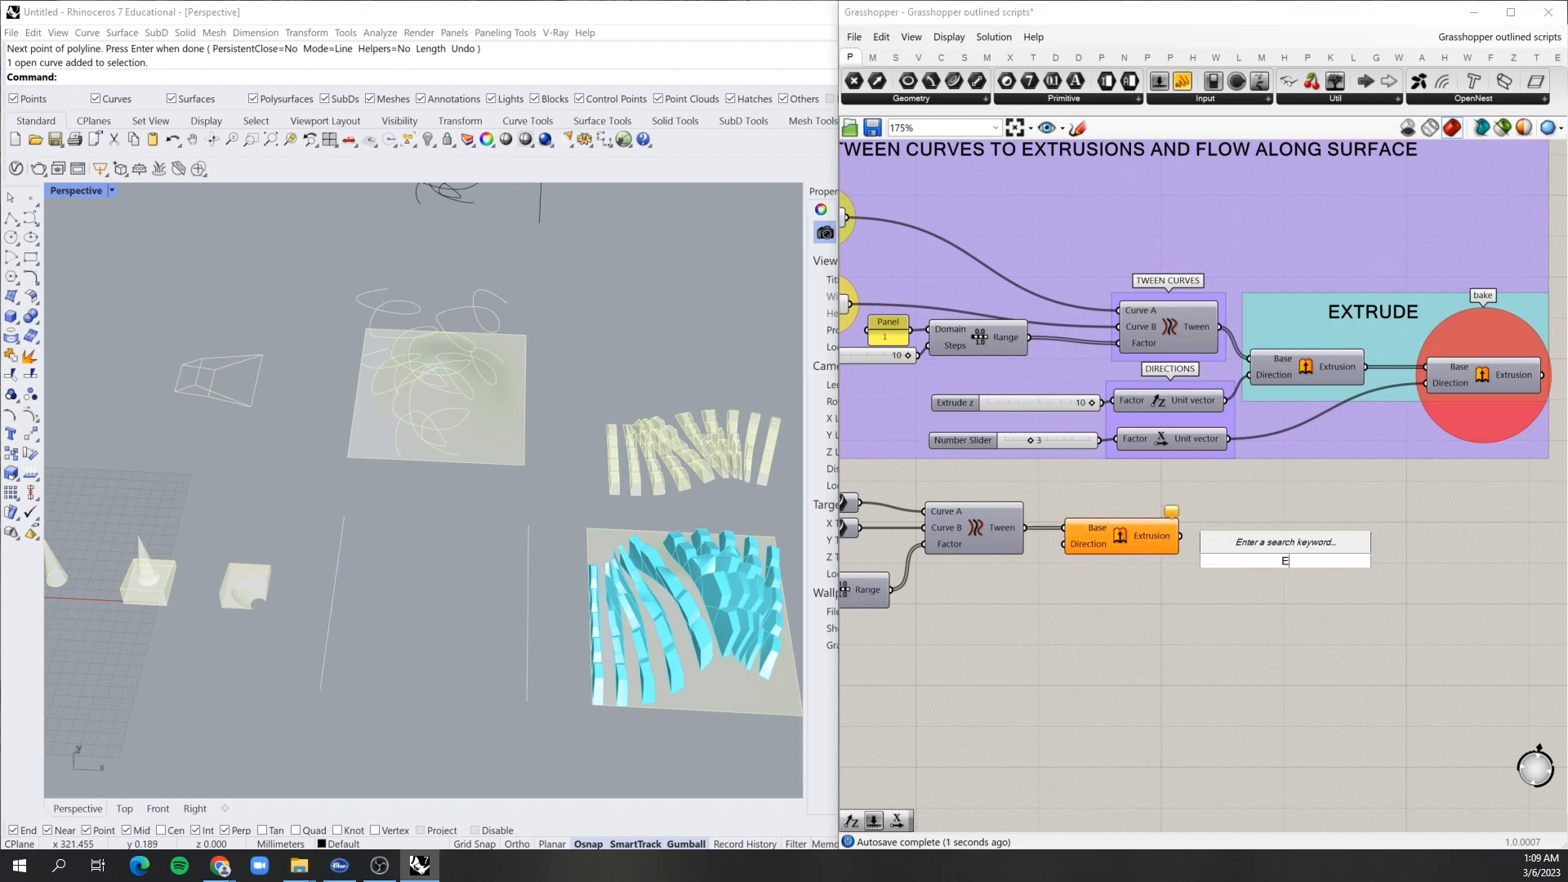
pyautogui.press('Escape')
pyautogui.click(1119, 541)
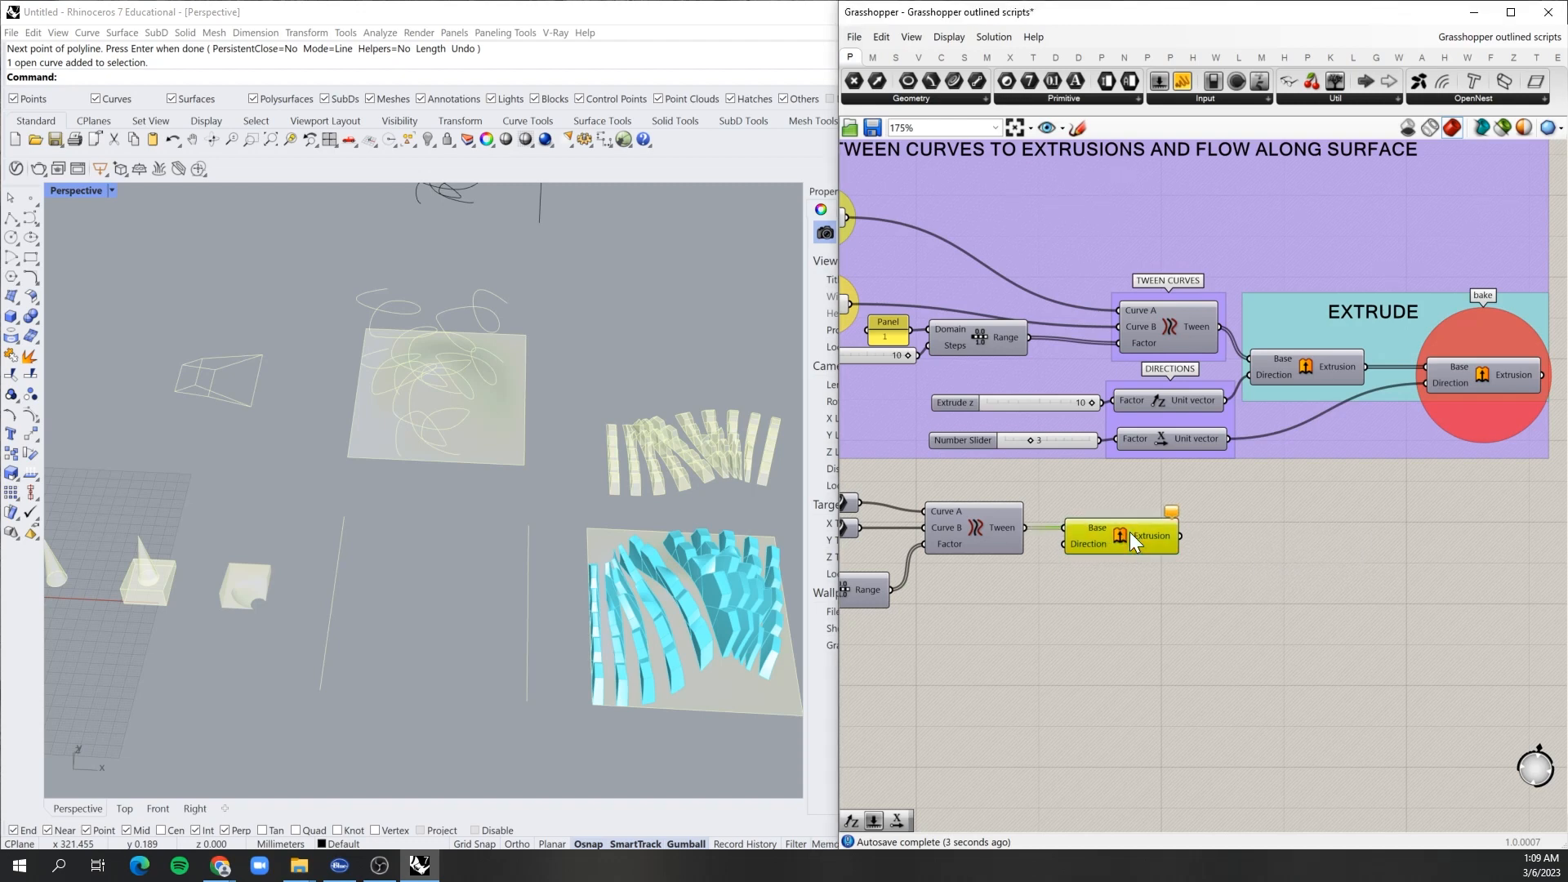
pyautogui.doubleClick(1249, 550)
pyautogui.moveTo(1249, 550)
pyautogui.keyDown('alt'); pyautogui.mouseDown()
pyautogui.moveTo(1297, 554)
pyautogui.moveTo(1258, 540)
pyautogui.mouseUp(); pyautogui.keyUp('alt')
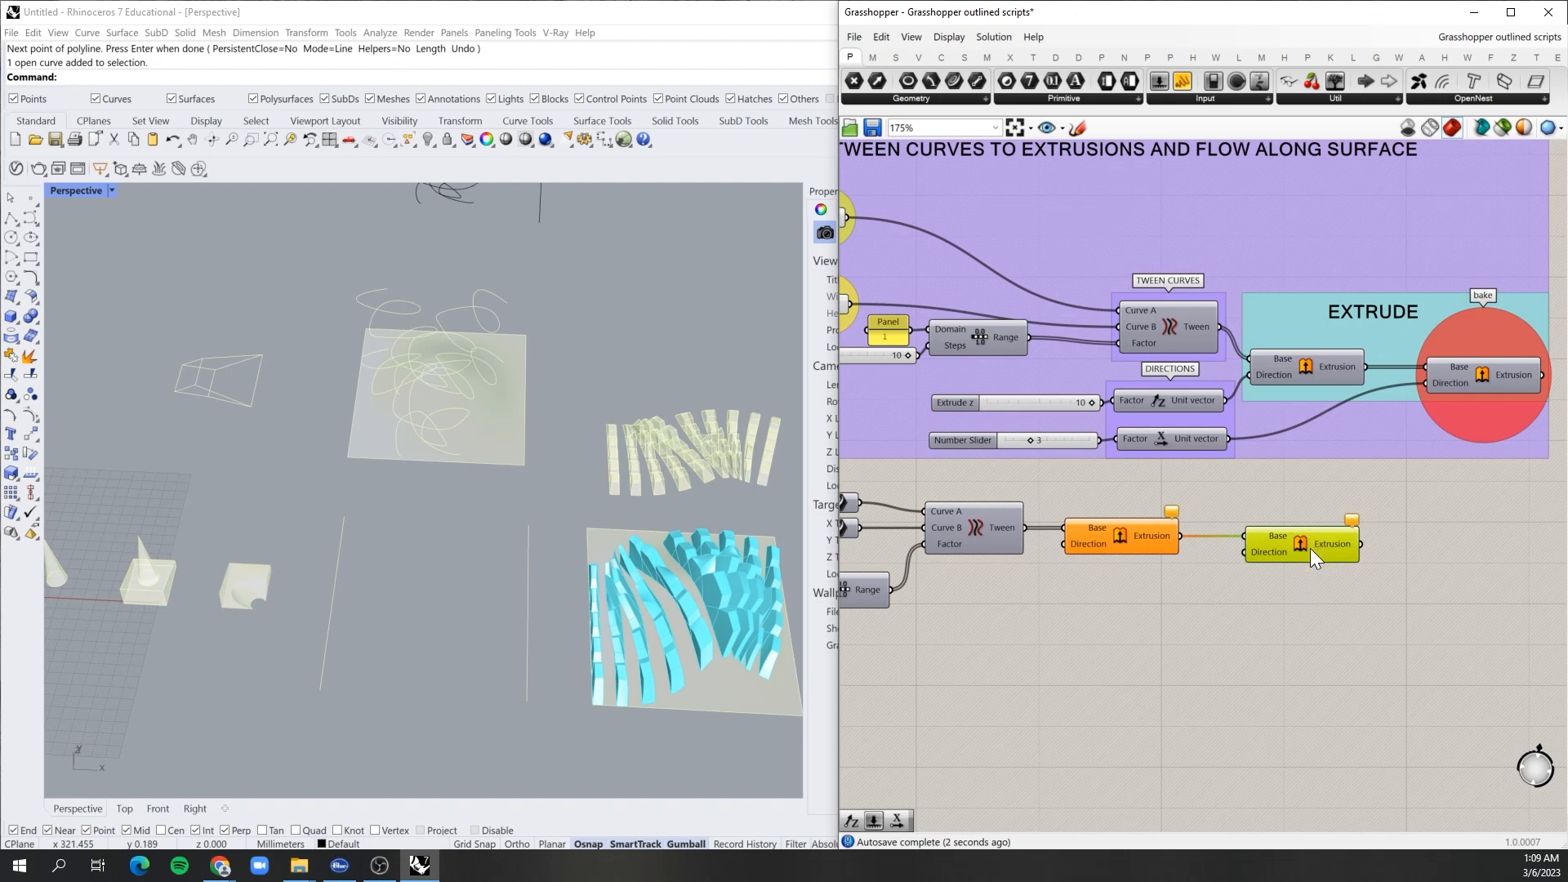
# Step: Make a trial copy of each of the two new Extrude components and delete both copies
pyautogui.keyDown('alt'); pyautogui.moveTo(1310, 547); pyautogui.dragTo(1321, 629); pyautogui.keyUp('alt')
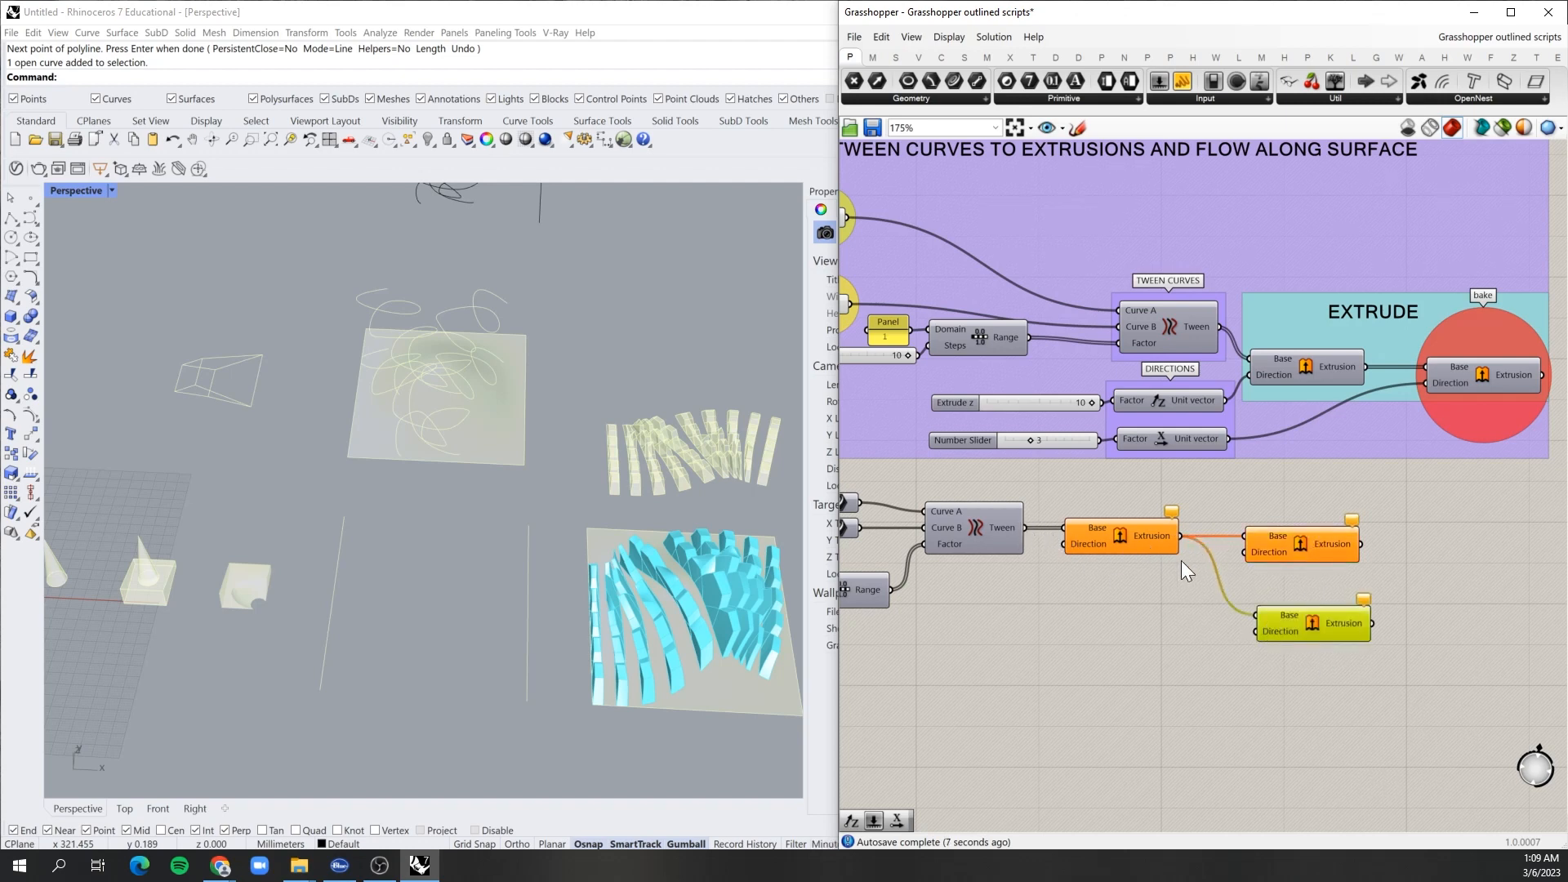
pyautogui.press('Delete')
pyautogui.keyDown('alt'); pyautogui.moveTo(1111, 541); pyautogui.dragTo(1138, 635); pyautogui.keyUp('alt')
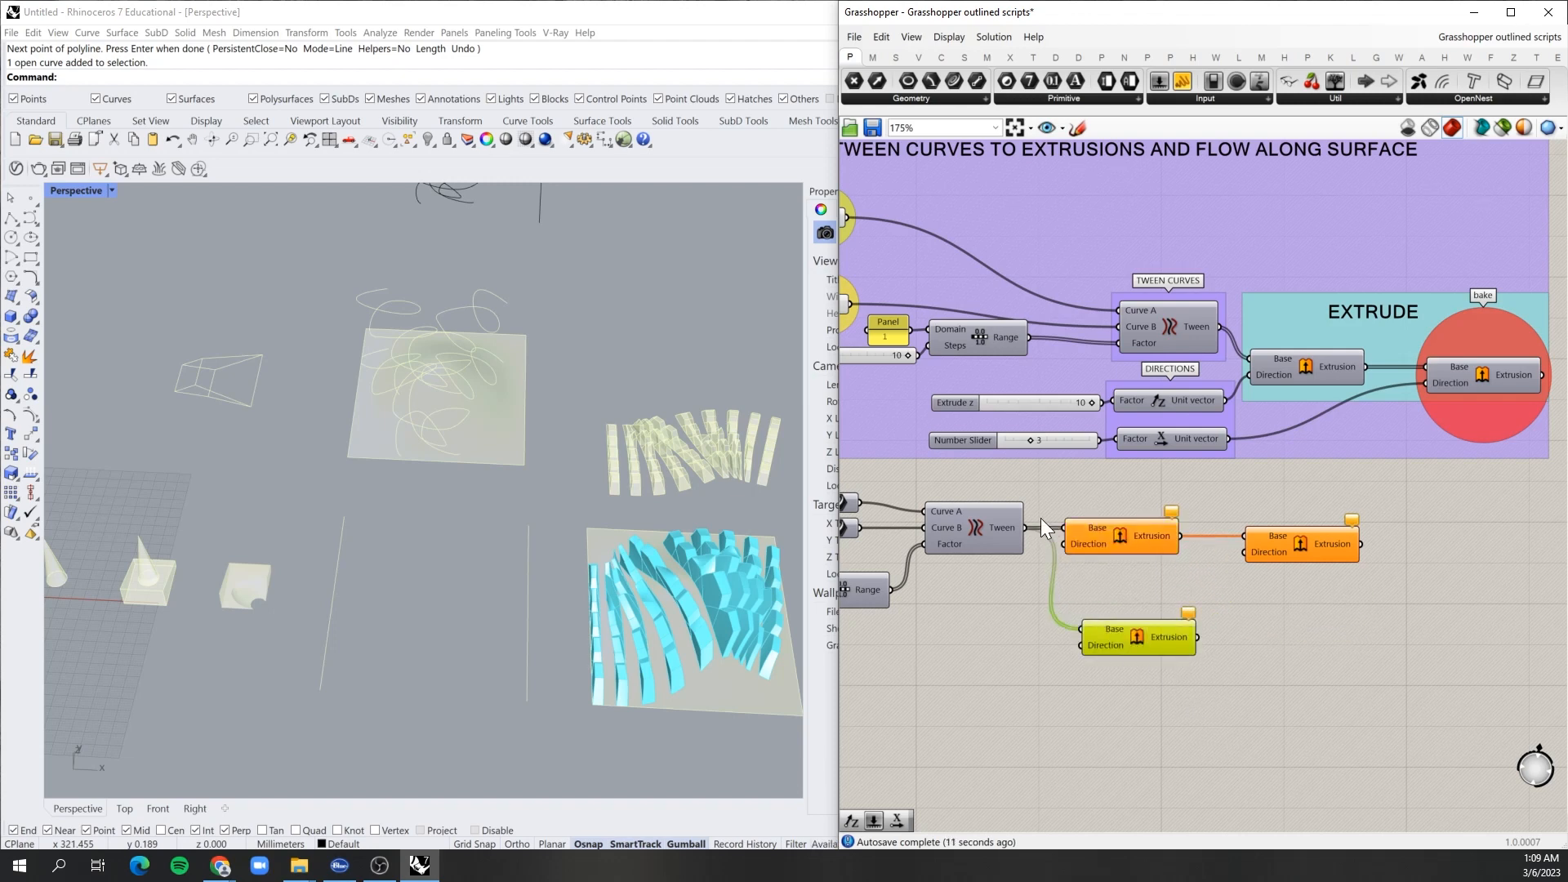
pyautogui.press('Delete')
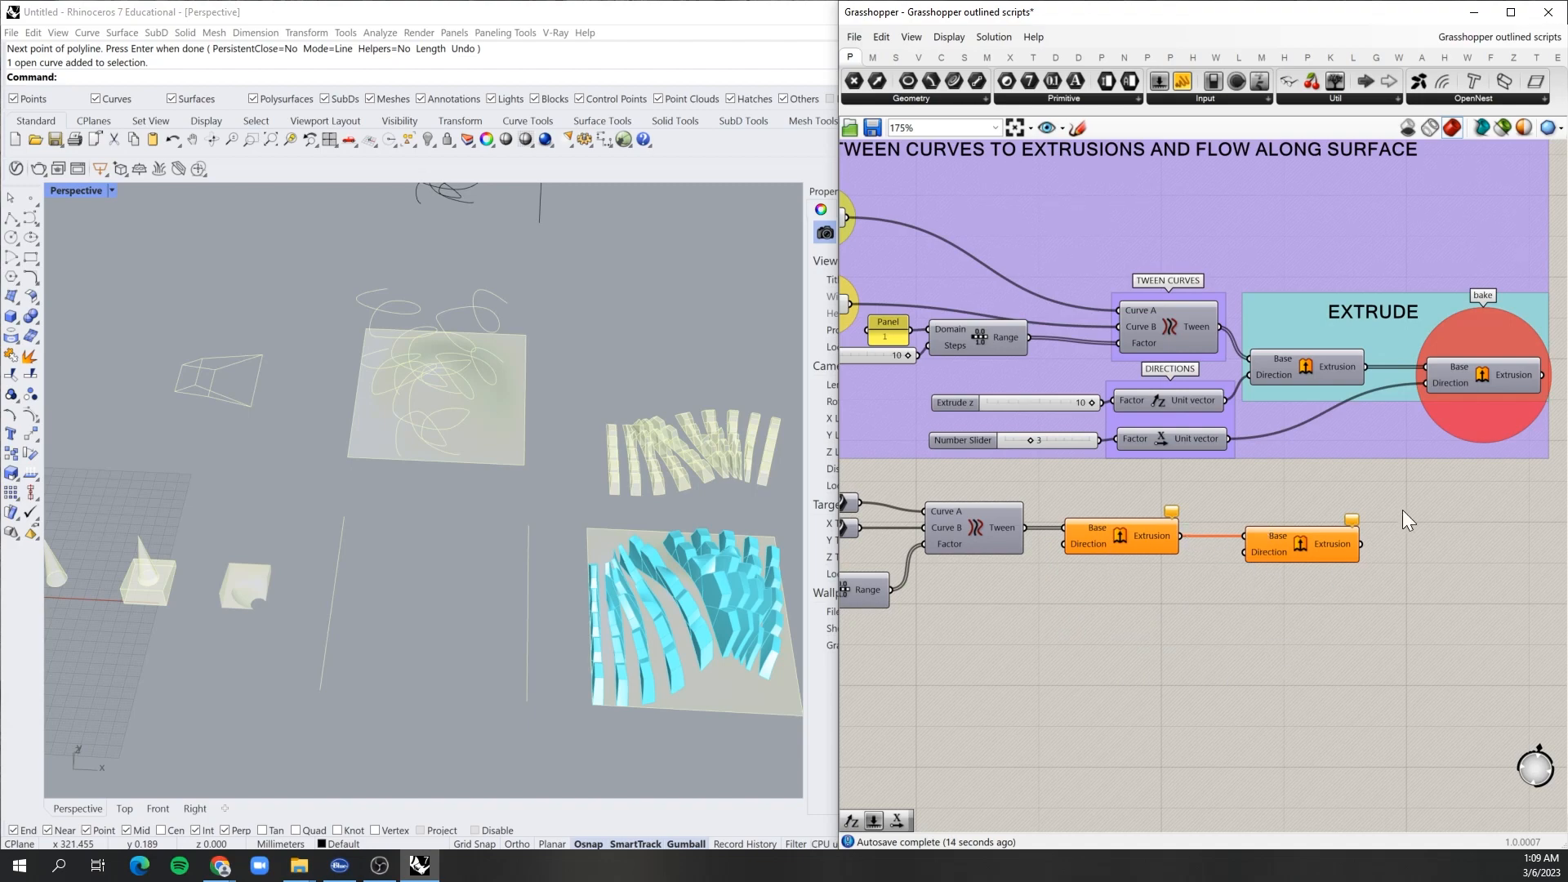
# Step: Add a Unit Z vector component below the new Tween Curve component
pyautogui.scroll(-1, 1317, 554)
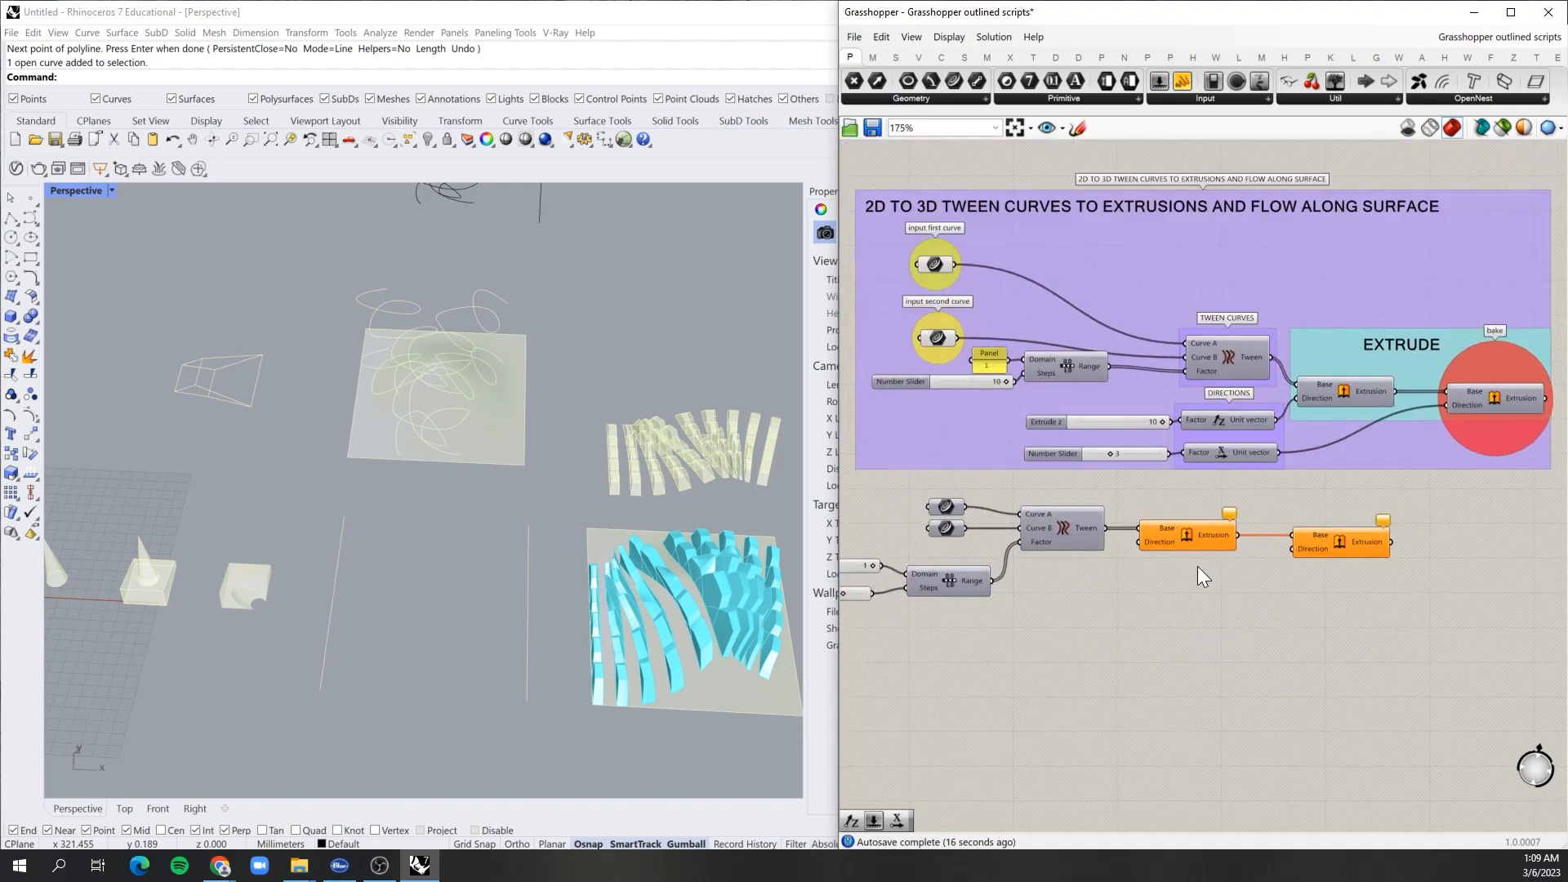
pyautogui.scroll(1, 1197, 572)
pyautogui.doubleClick(1096, 603)
pyautogui.write('UN')
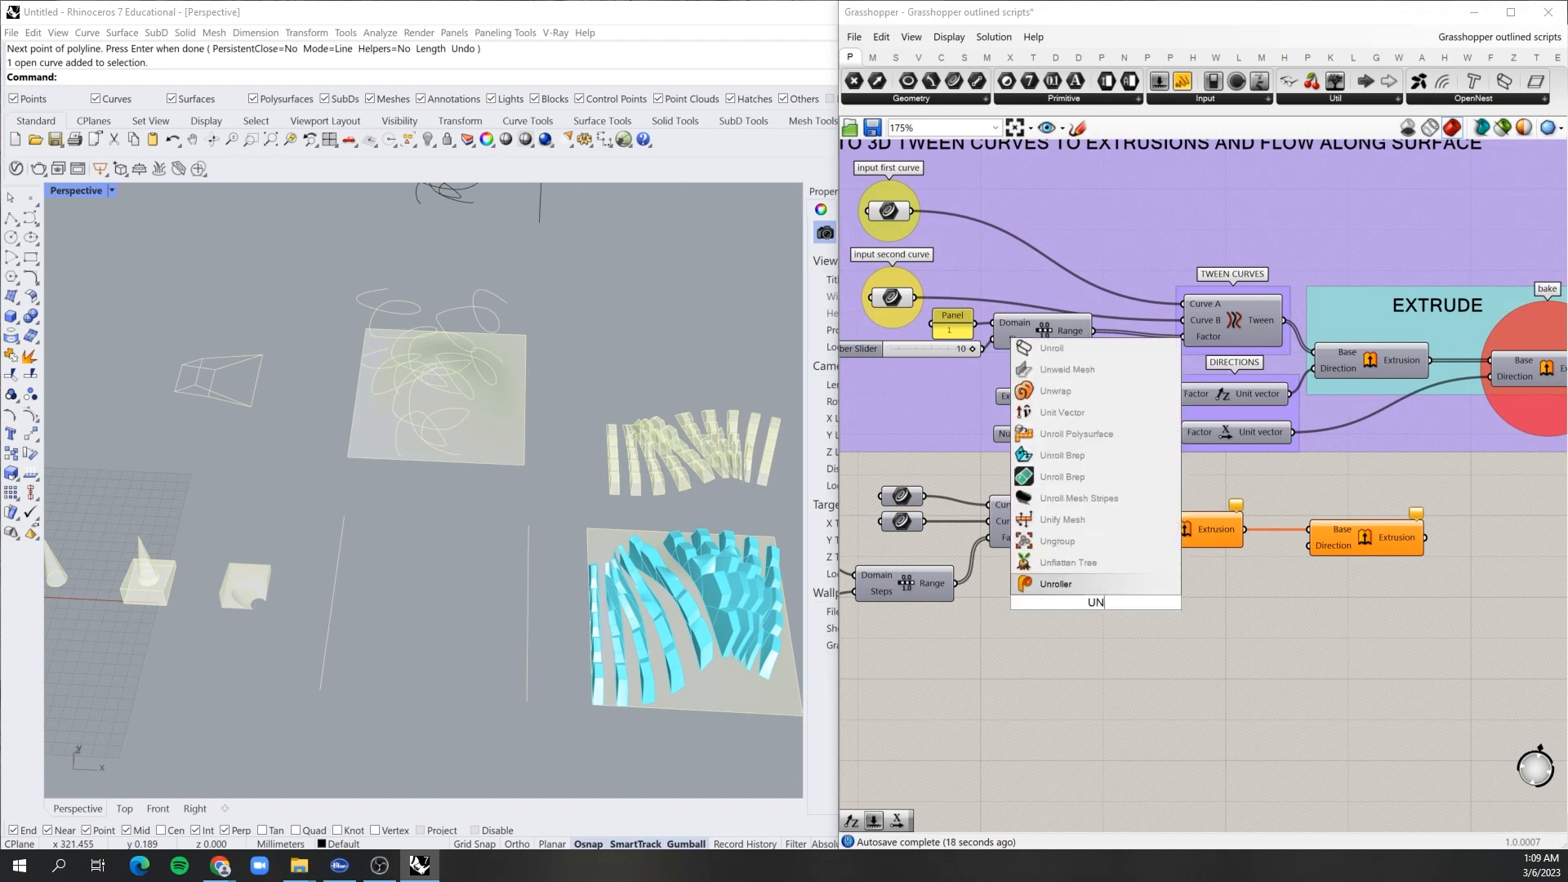
pyautogui.write('ITS')
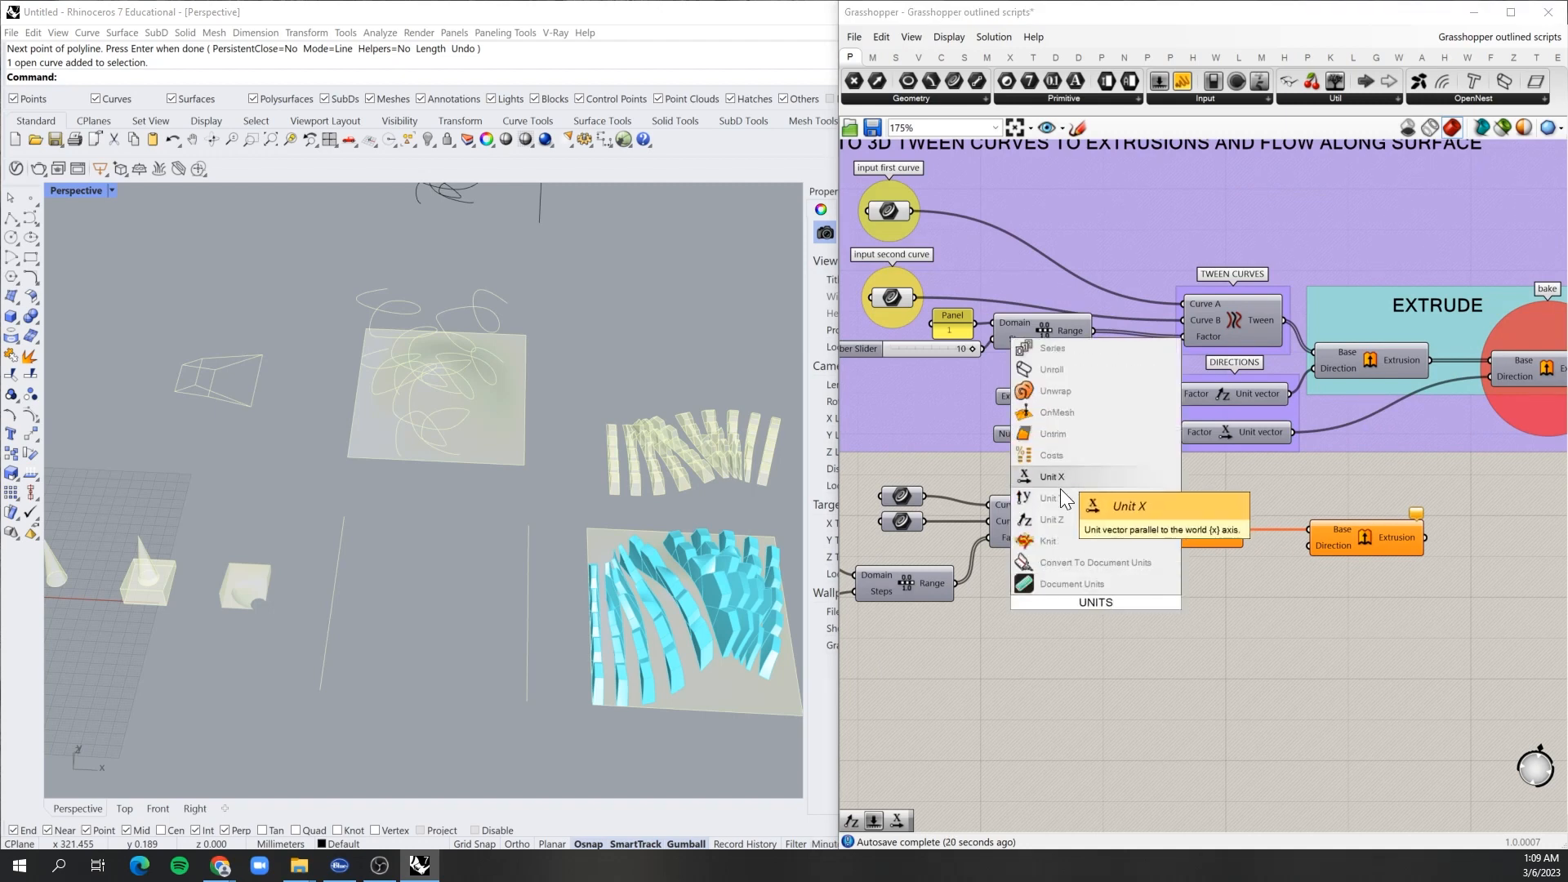
pyautogui.click(1054, 520)
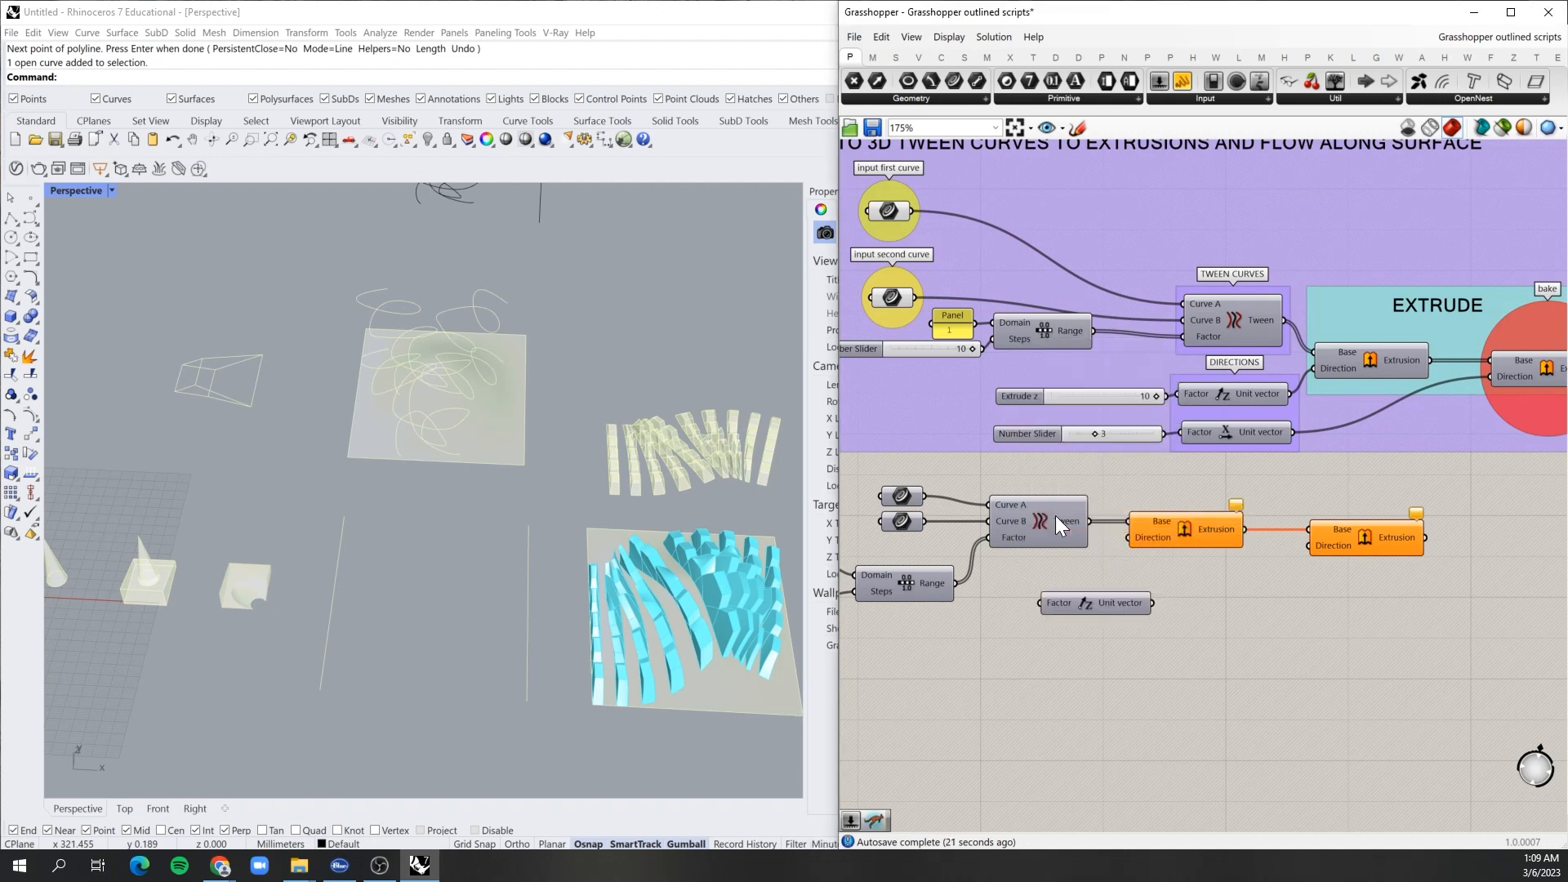
# Step: Add a Unit X component, connect it to the second Extrude's Direction input, and connect Unit Z to the first Extrude's Direction
pyautogui.doubleClick(1100, 647)
pyautogui.write('UNIT')
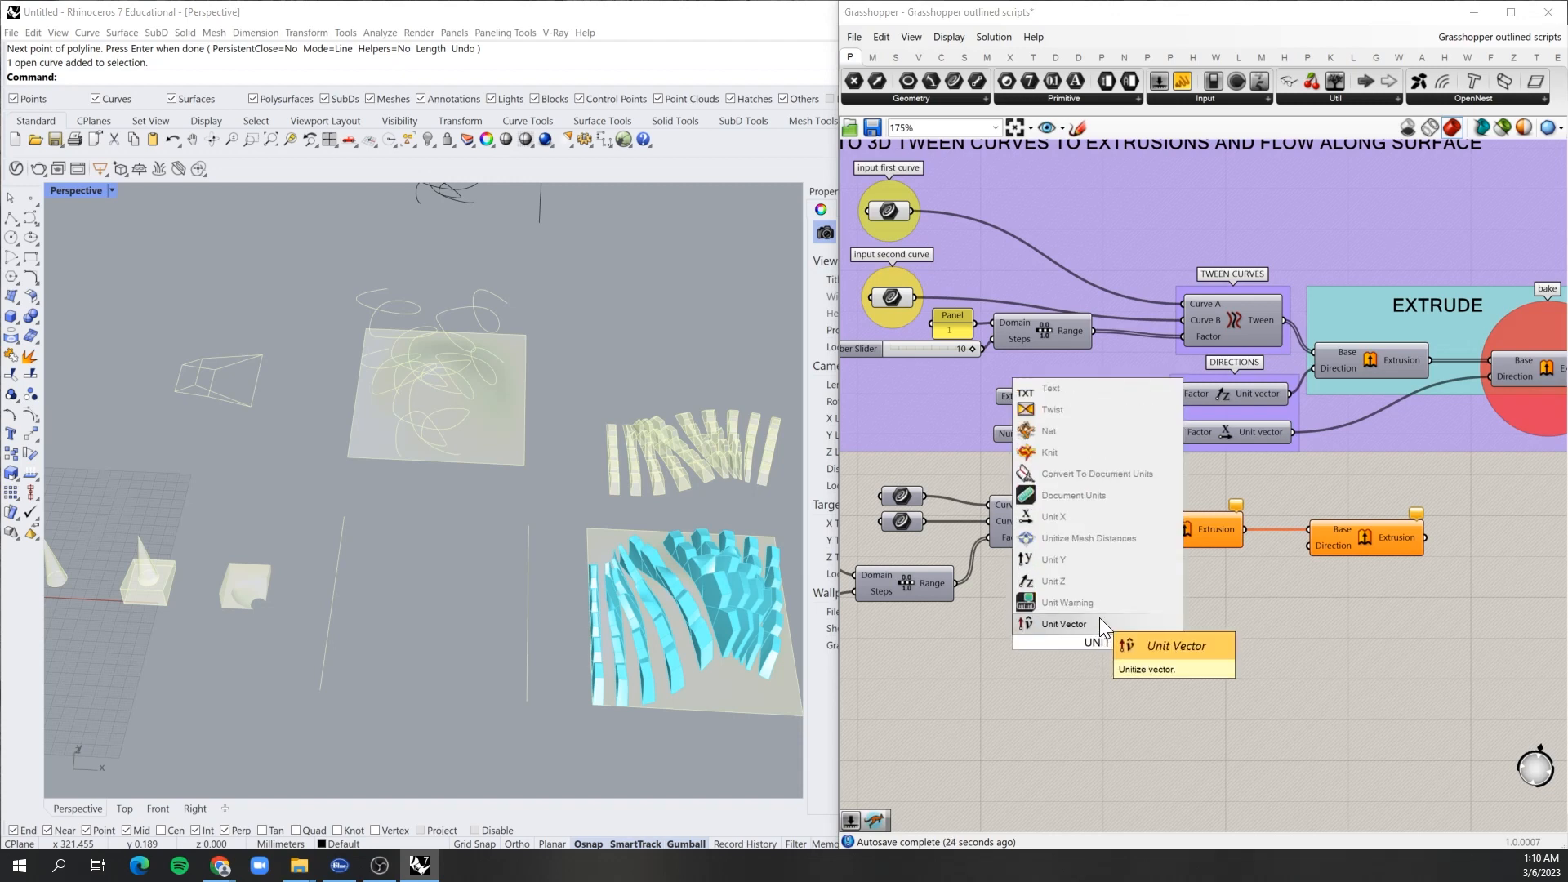
pyautogui.click(1080, 523)
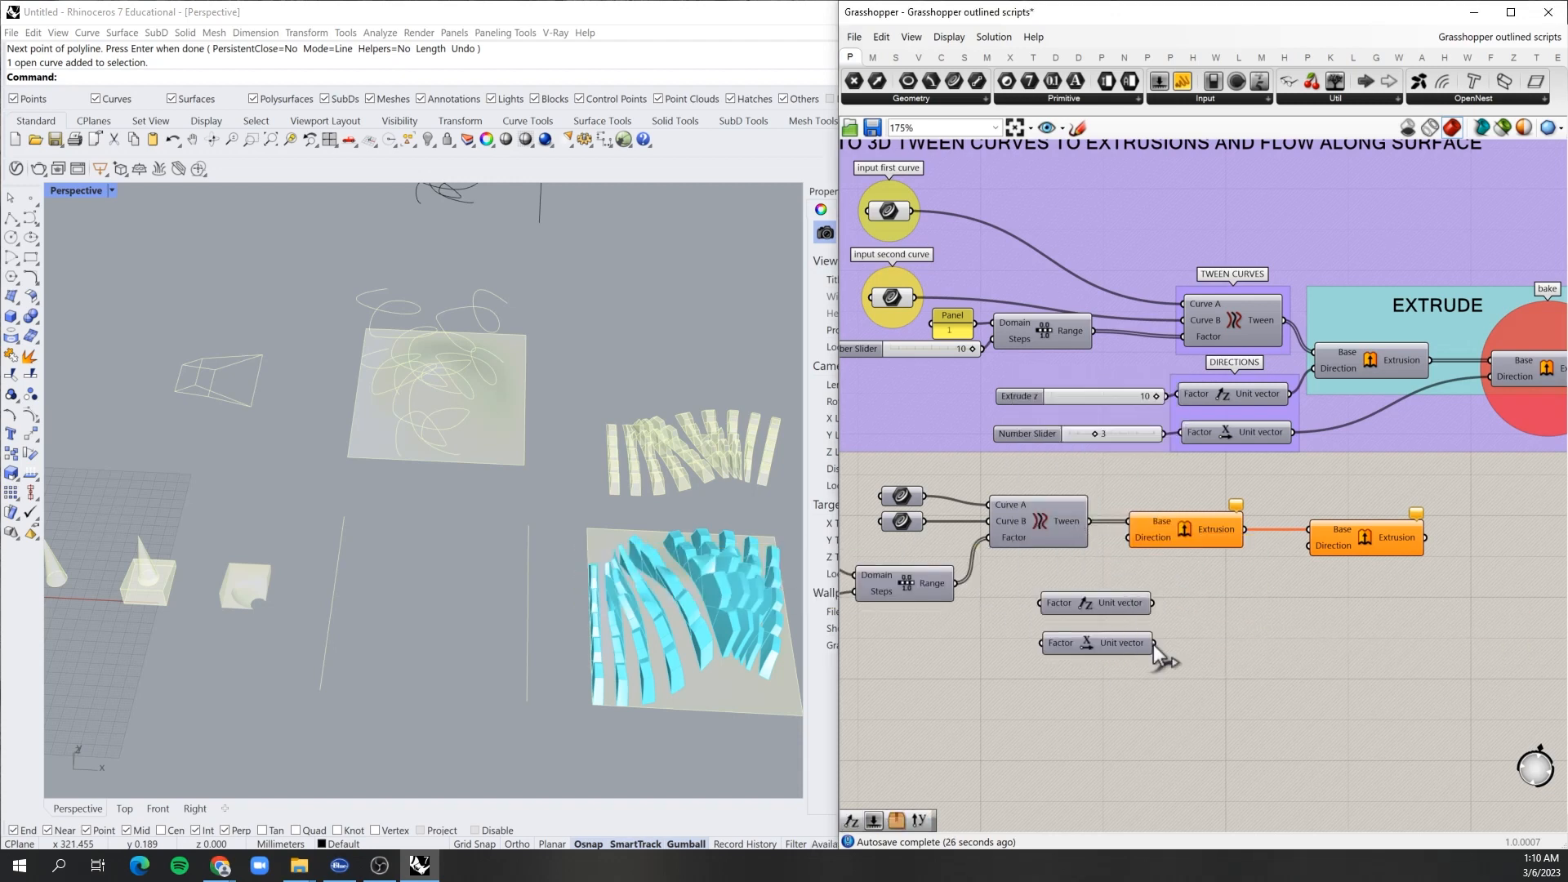
pyautogui.moveTo(1153, 644); pyautogui.dragTo(1313, 546)
pyautogui.moveTo(1154, 604); pyautogui.dragTo(1131, 538)
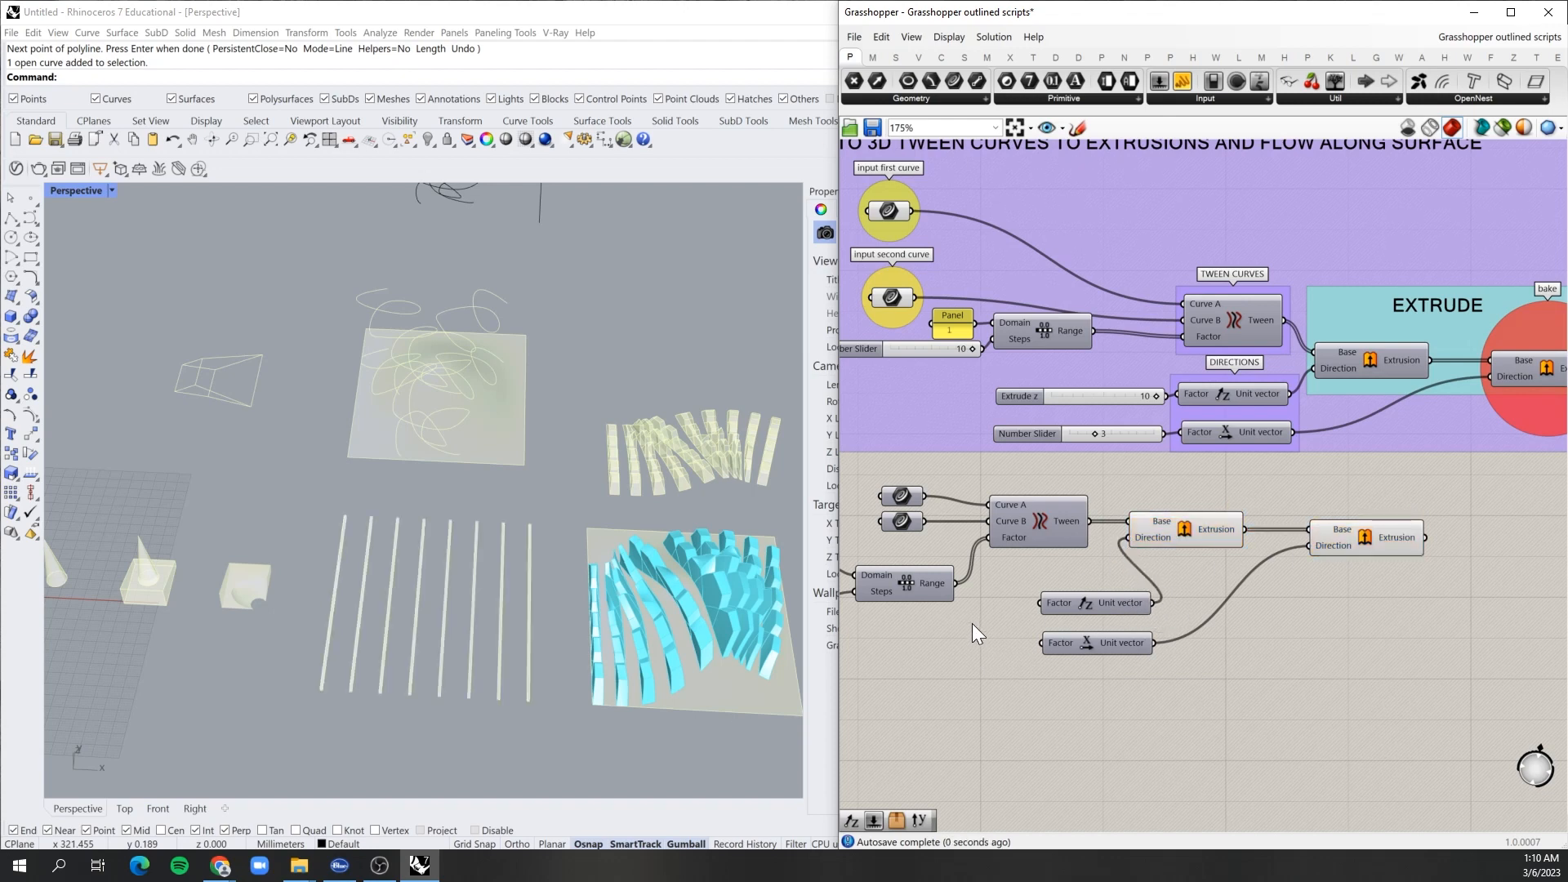
# Step: Copy the Extrude z slider and the slider set to 3, and connect them to the Unit Z and Unit X Factor inputs
pyautogui.click(1131, 399)
pyautogui.keyDown('shift'); pyautogui.click(1127, 437); pyautogui.keyUp('shift')
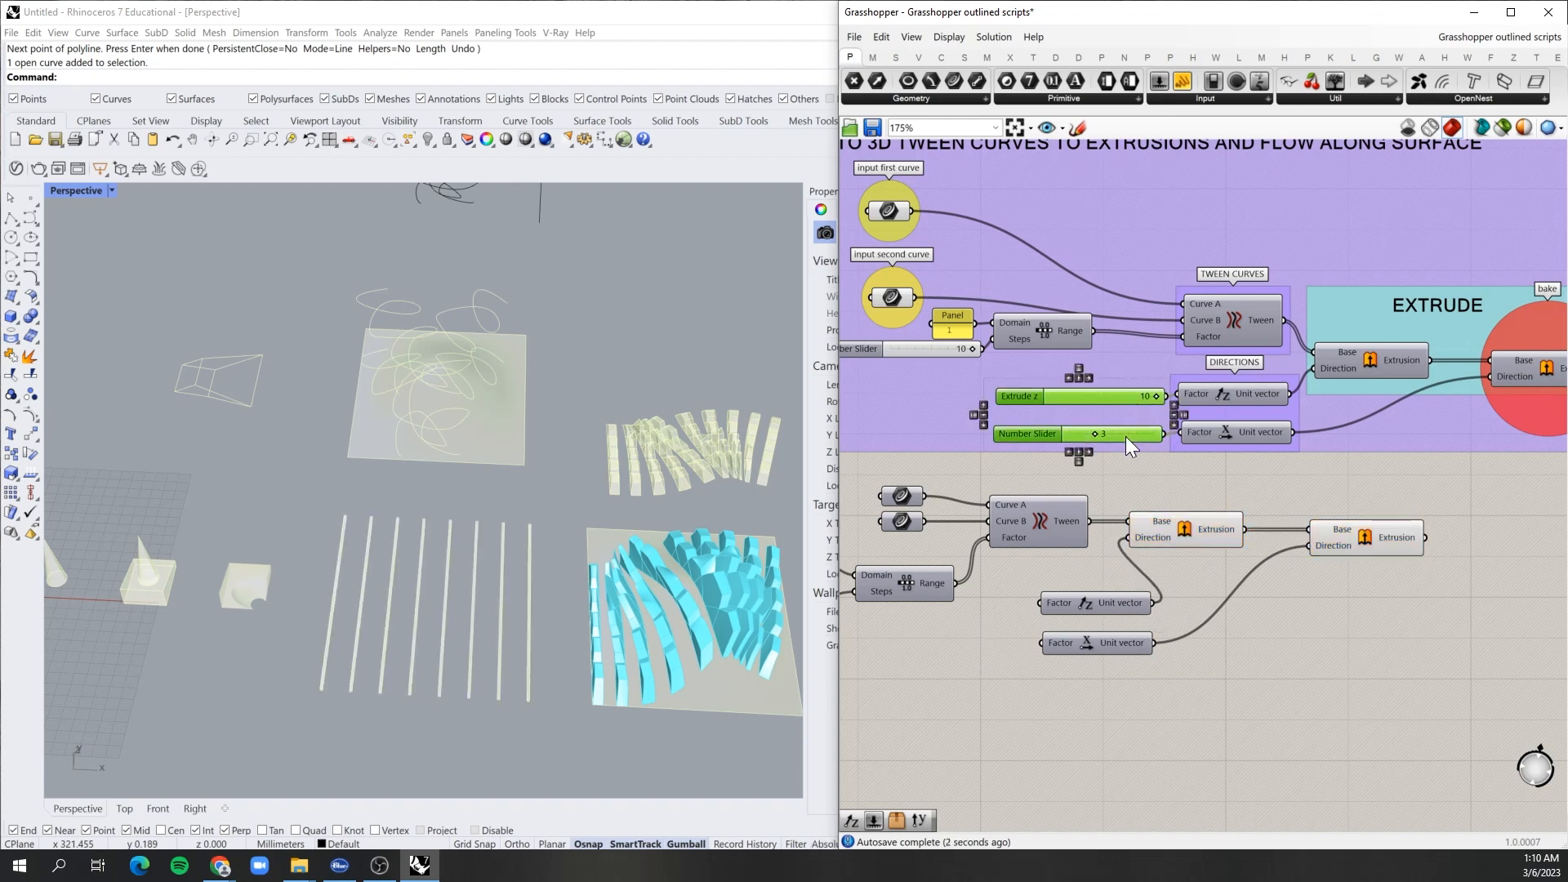
pyautogui.keyDown('alt'); pyautogui.moveTo(1123, 434); pyautogui.dragTo(966, 728); pyautogui.keyUp('alt')
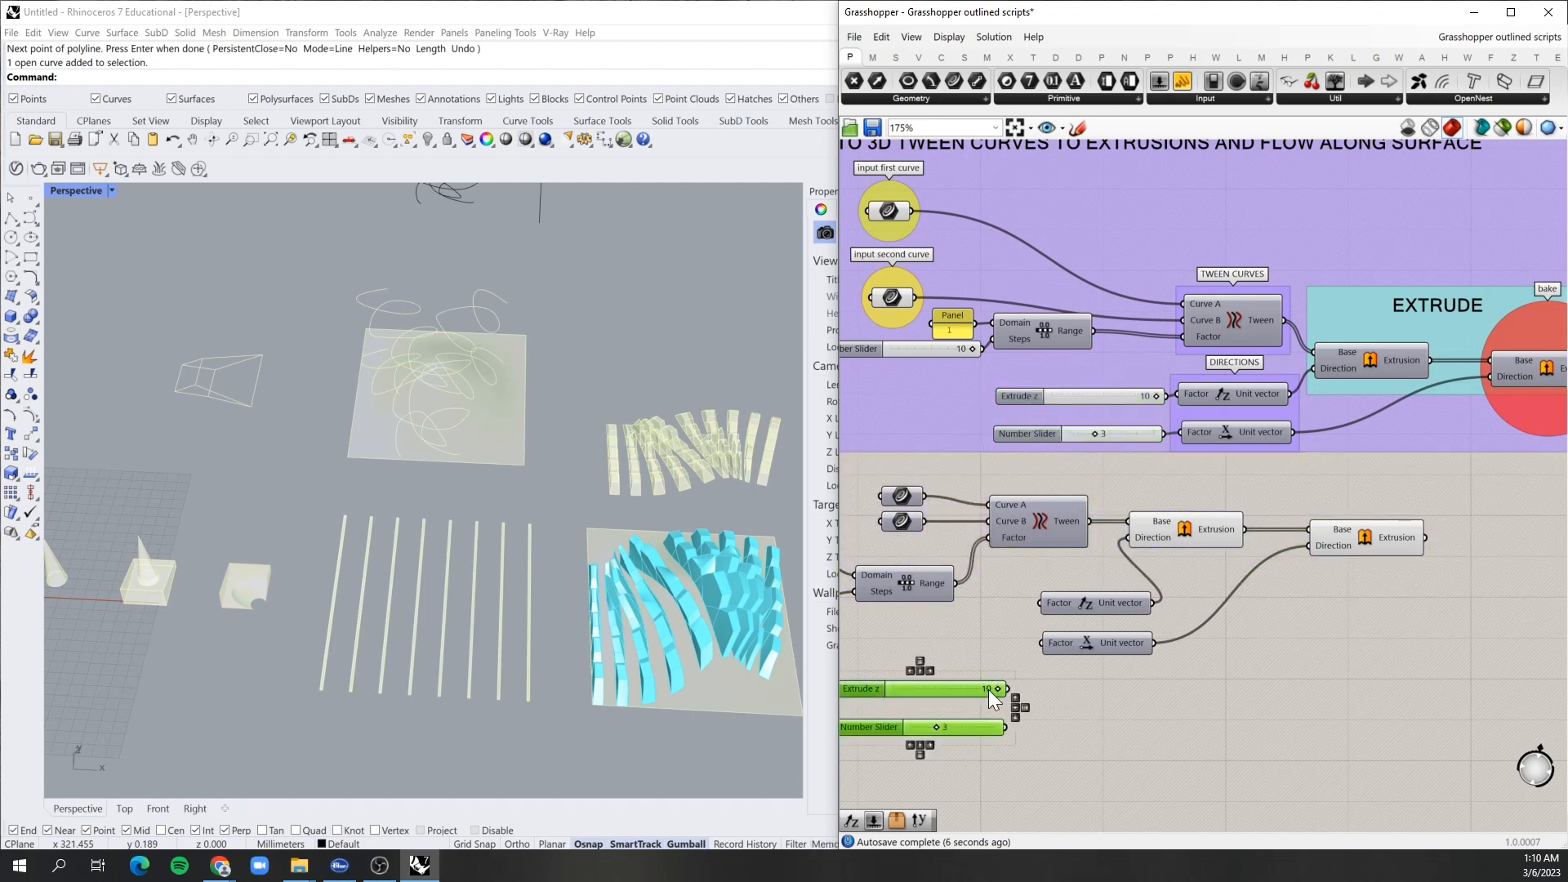
pyautogui.moveTo(967, 684); pyautogui.dragTo(1041, 603)
pyautogui.click(969, 599)
pyautogui.moveTo(997, 656); pyautogui.dragTo(1043, 644)
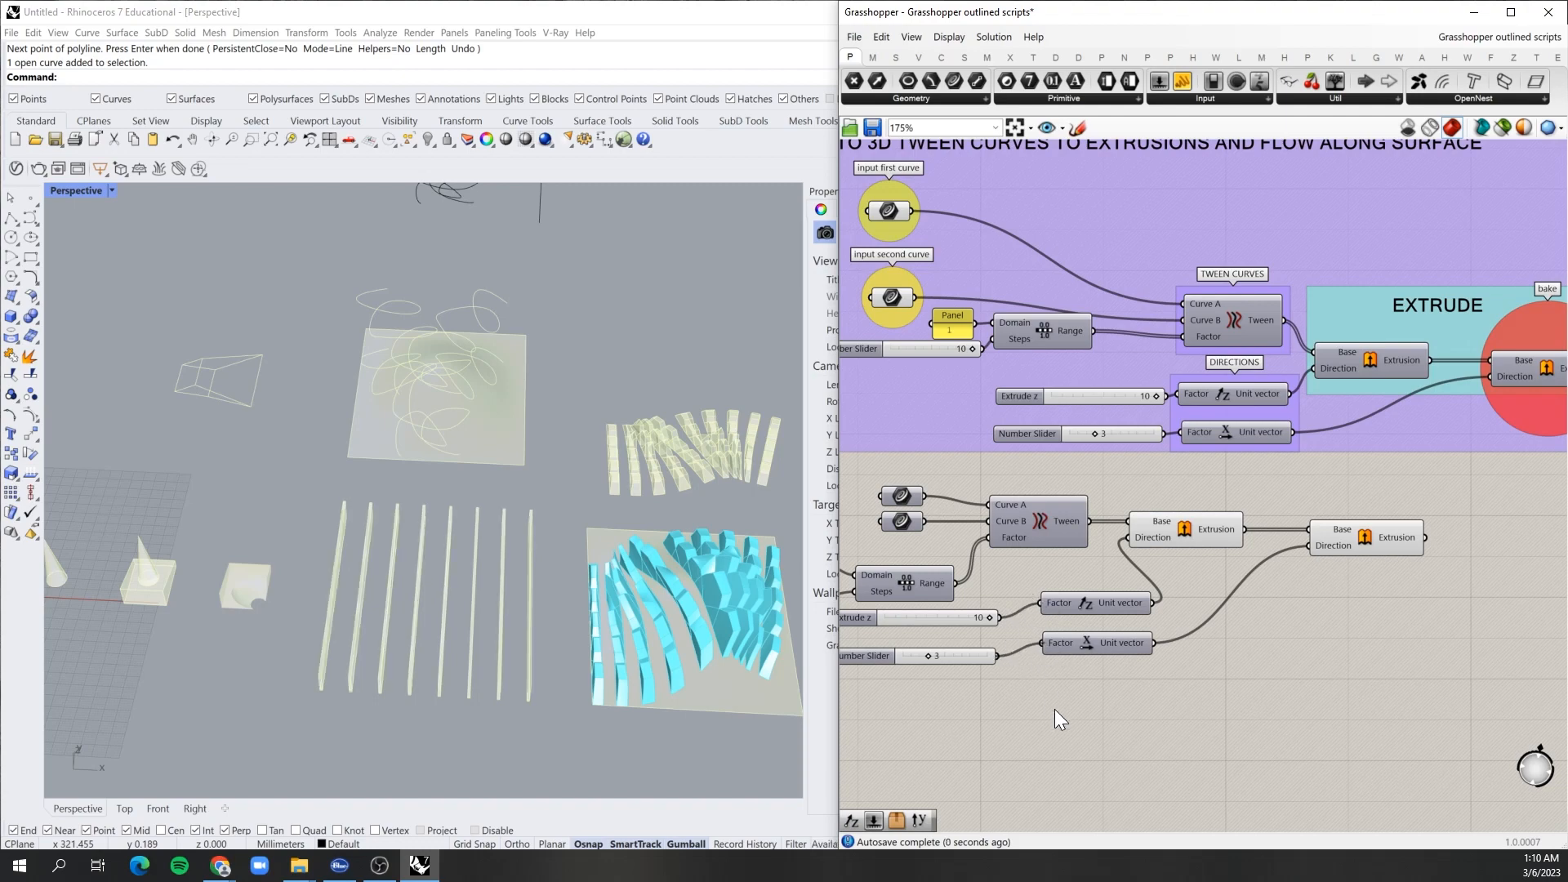
# Step: Turn off the preview of all new components except the final Extrude, and highlight its thick extrusions in the Perspective viewport
pyautogui.moveTo(650, 681); pyautogui.dragTo(481, 664, button='right')
pyautogui.scroll(-5, 1126, 562)
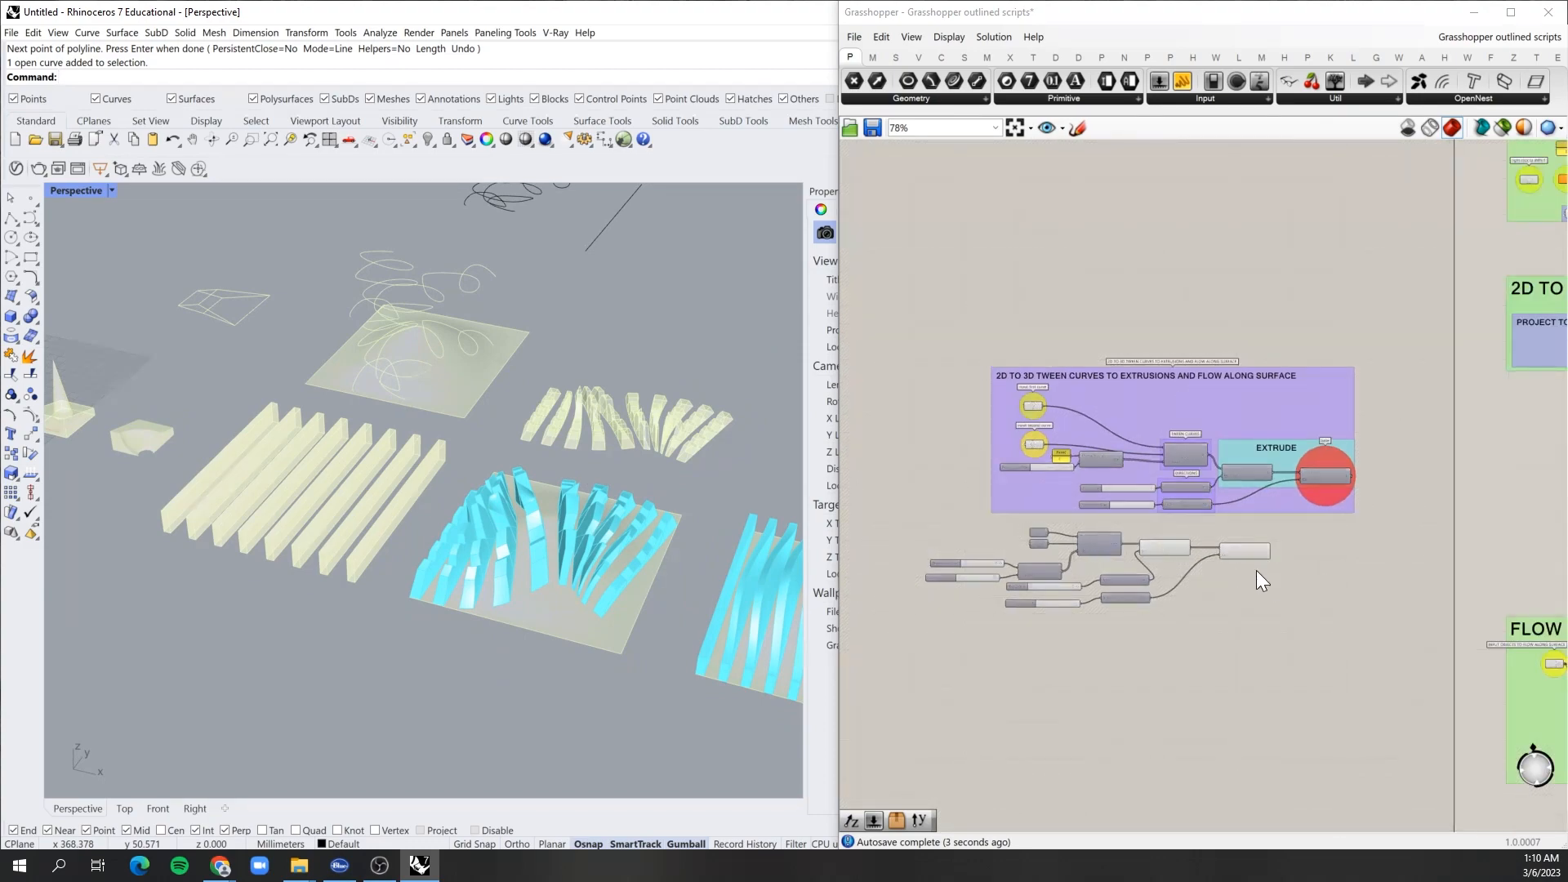
pyautogui.scroll(2, 1257, 570)
pyautogui.moveTo(1243, 700); pyautogui.dragTo(998, 626)
pyautogui.moveTo(1141, 673); pyautogui.dragTo(919, 512)
pyautogui.rightClick(1179, 642)
pyautogui.click(1220, 658)
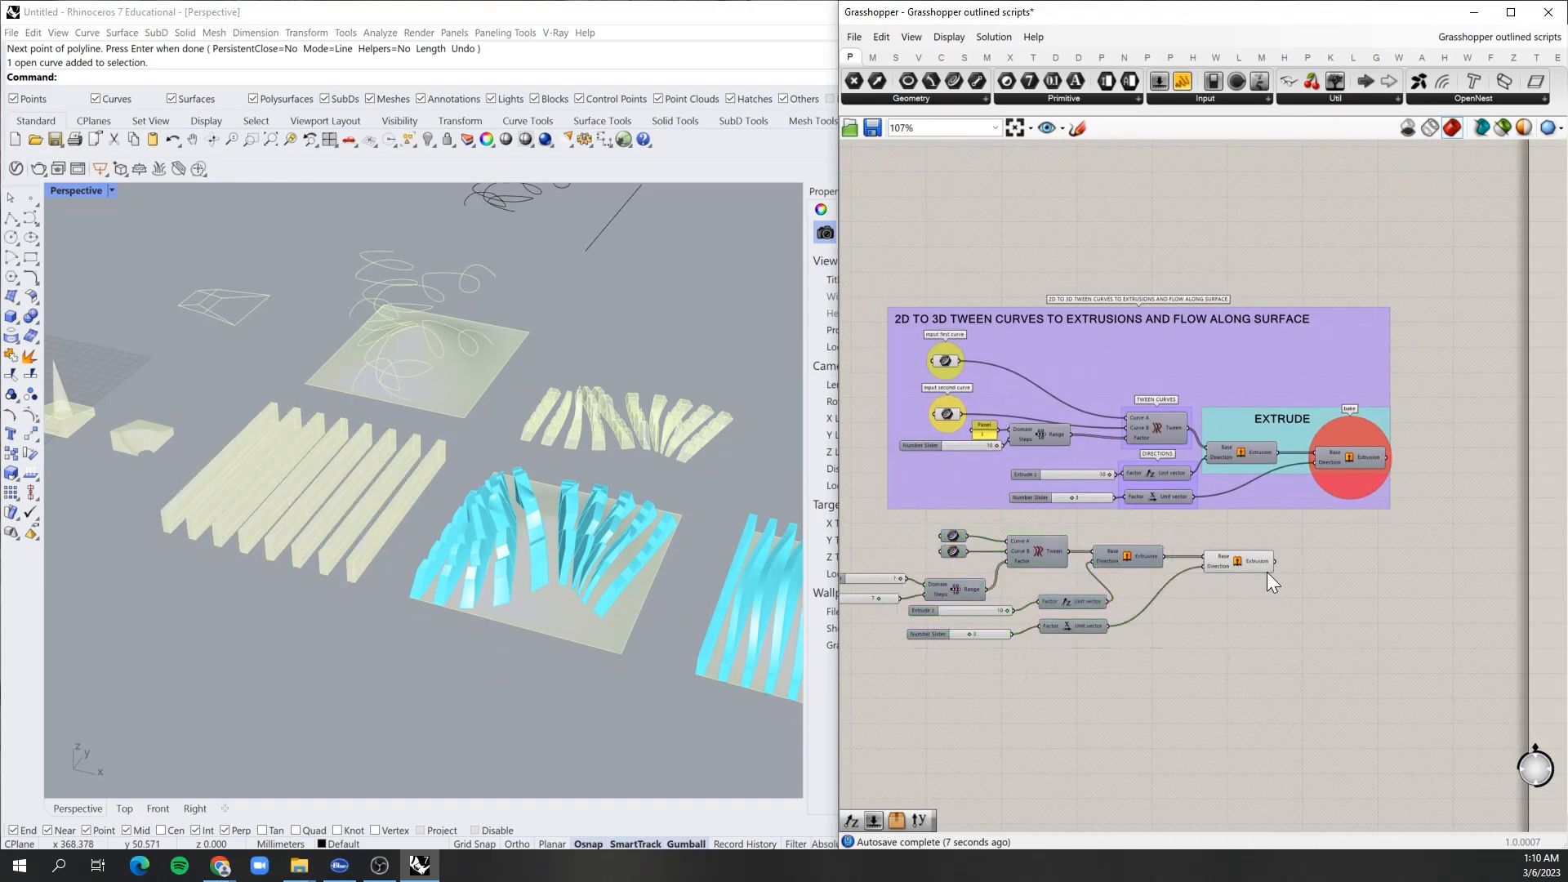
pyautogui.click(1239, 561)
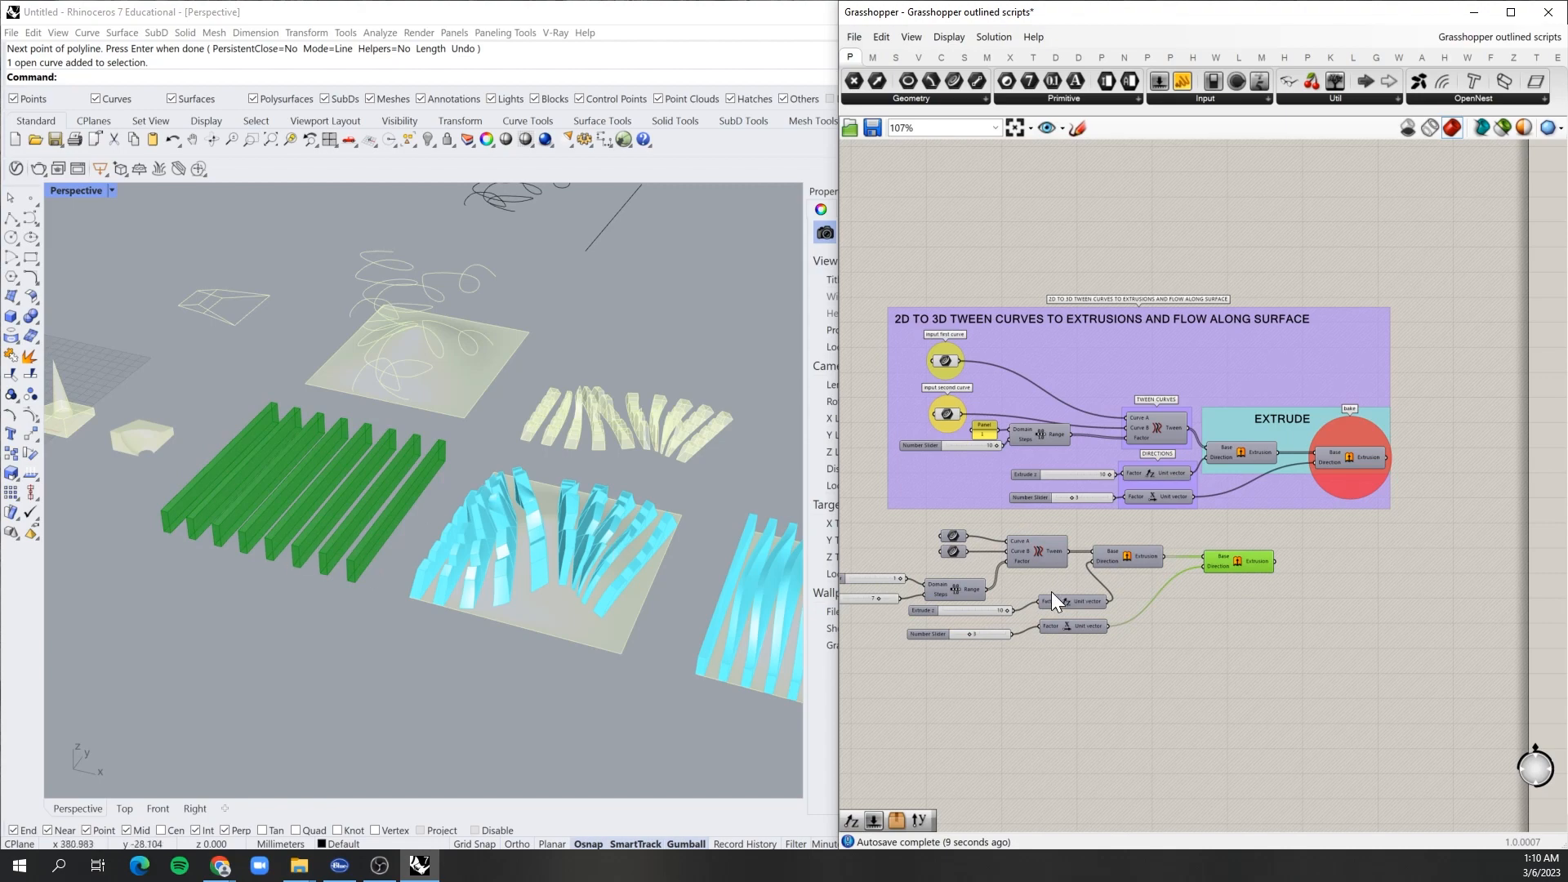
pyautogui.scroll(-4, 1044, 603)
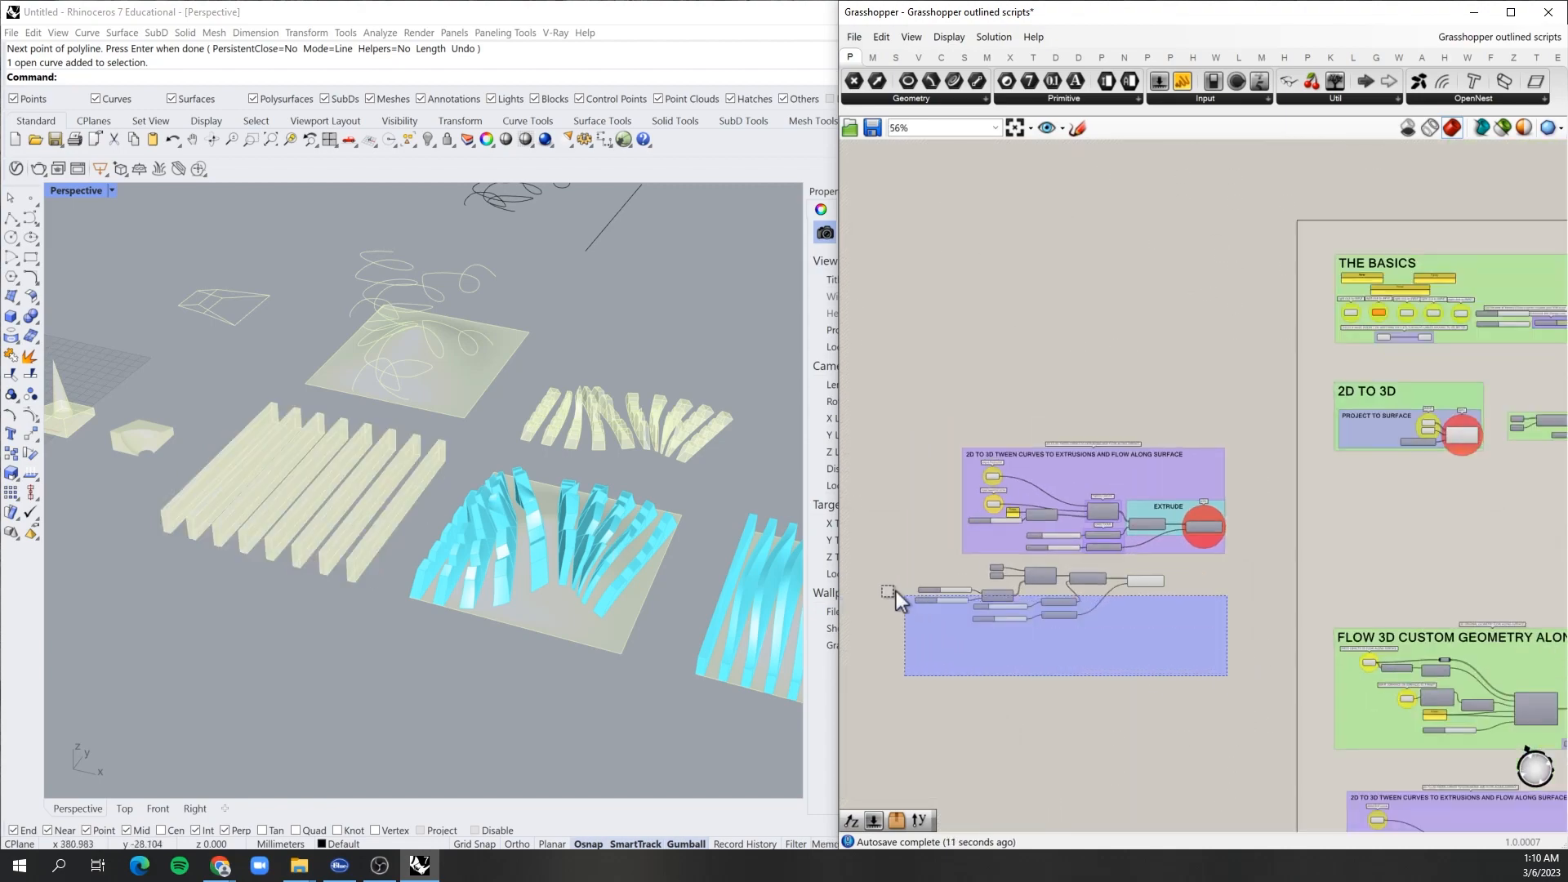